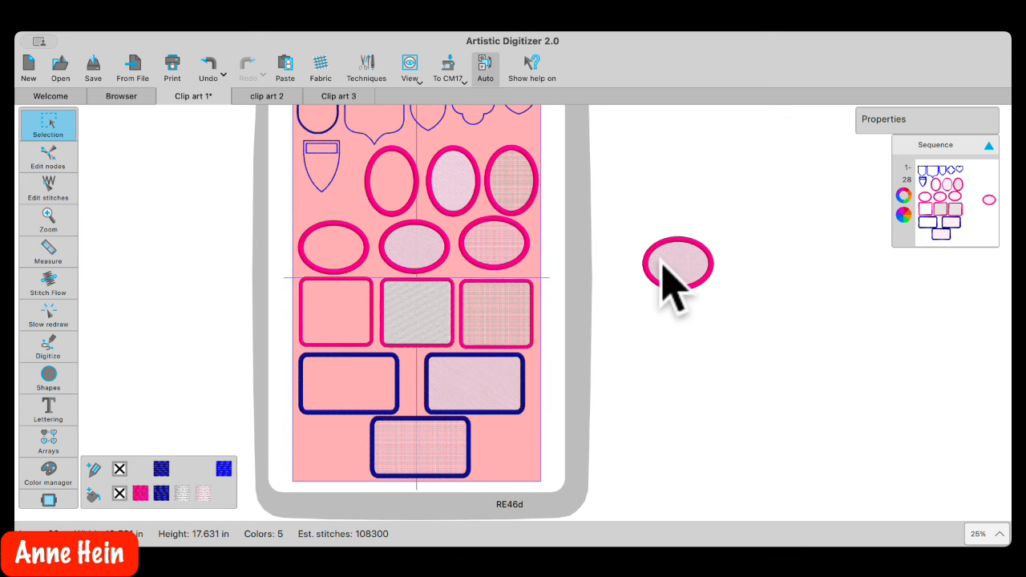
Zoom in and out on the loose oval to inspect its hot-pink satin border and pale pink fill
scroll(664, 280, "left", 2)
scroll(705, 276, "up", 1)
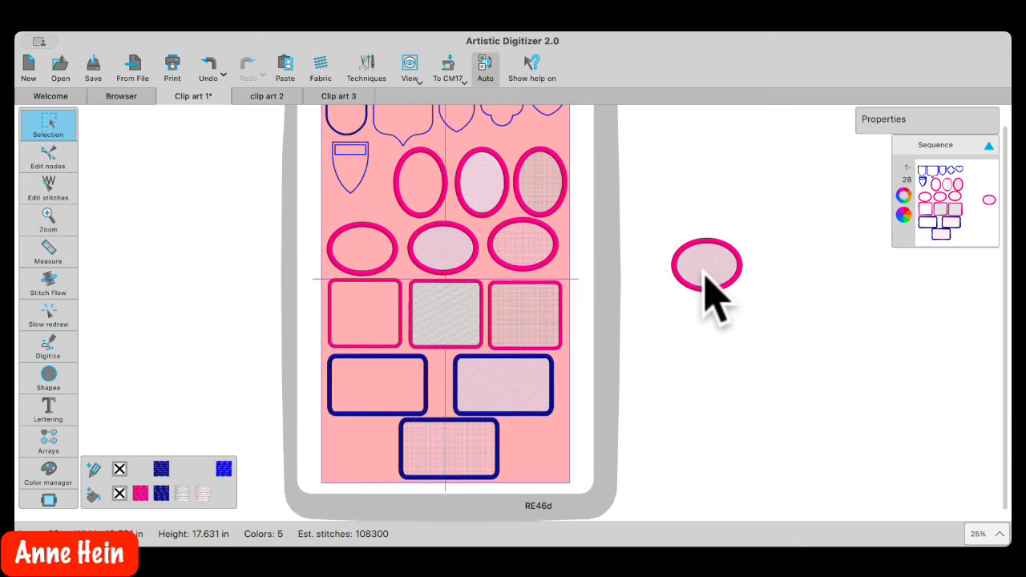
scroll(710, 274, "up", 10)
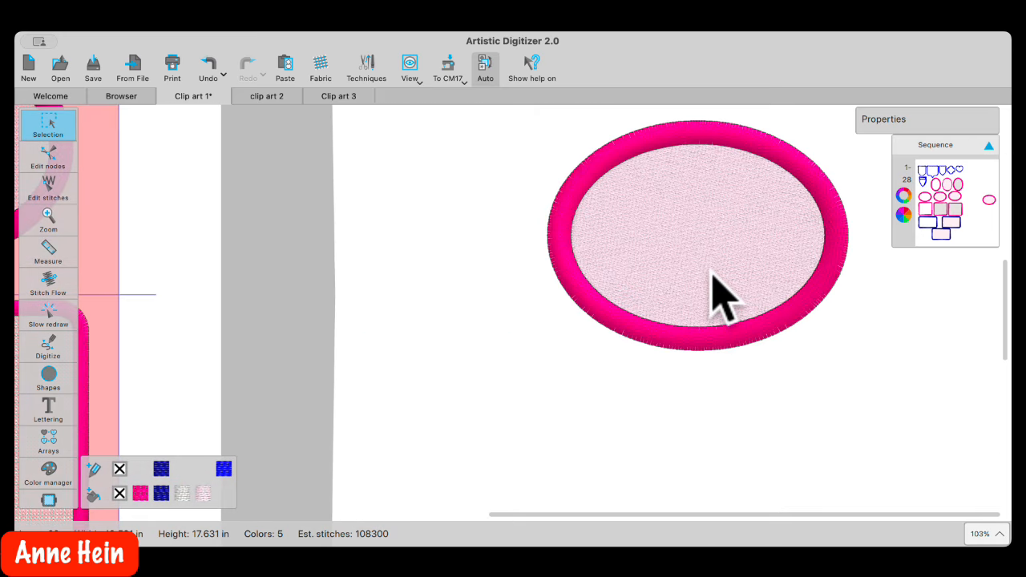
scroll(710, 272, "down", 6)
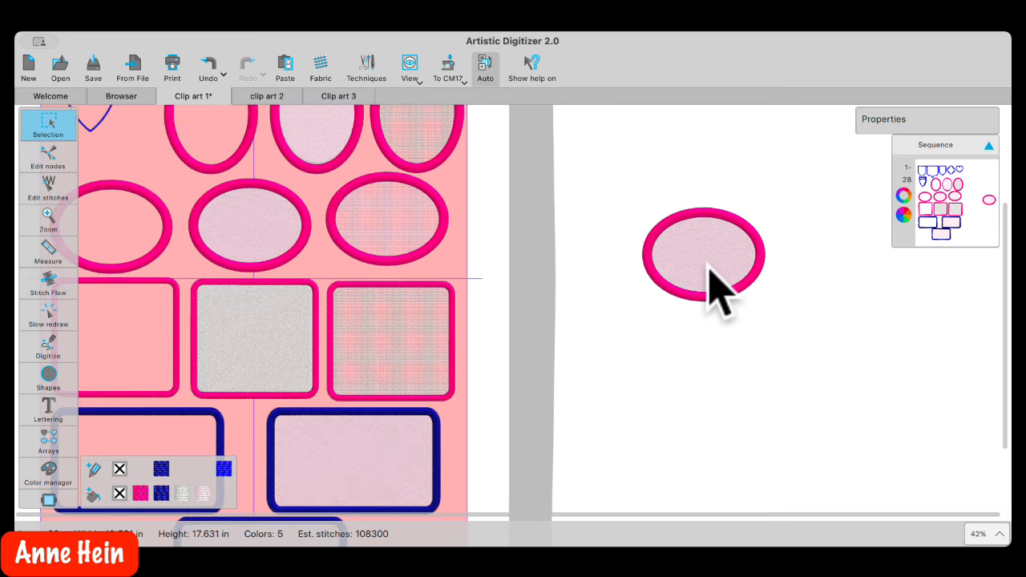
scroll(709, 271, "up", 2)
scroll(708, 271, "down", 1)
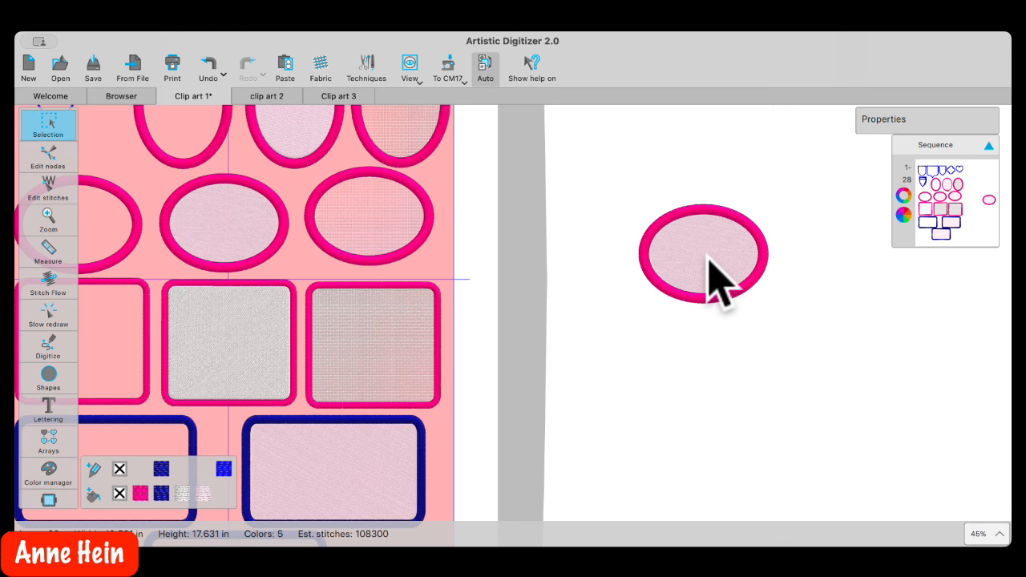
scroll(709, 259, "up", 8)
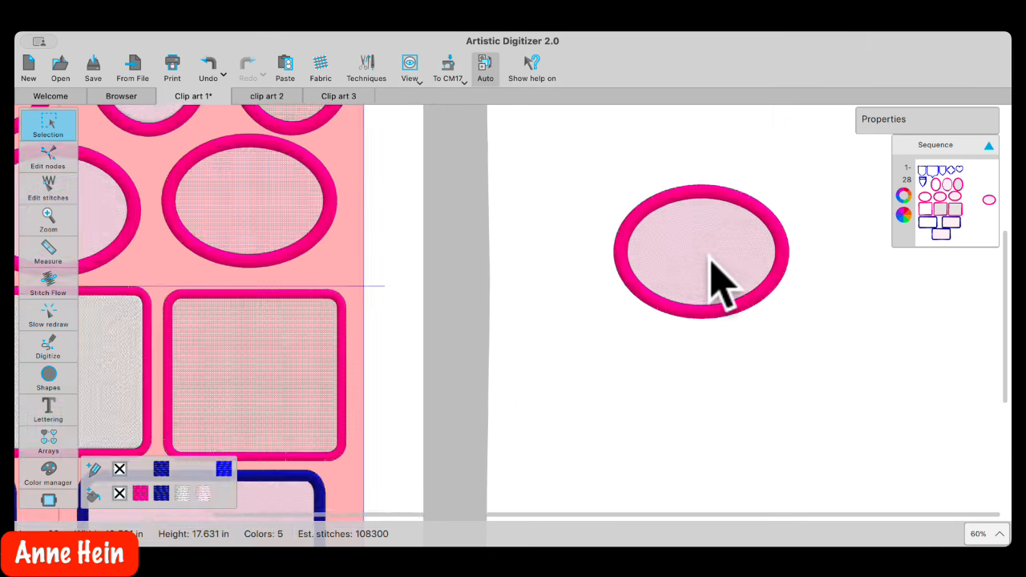
scroll(709, 259, "down", 5)
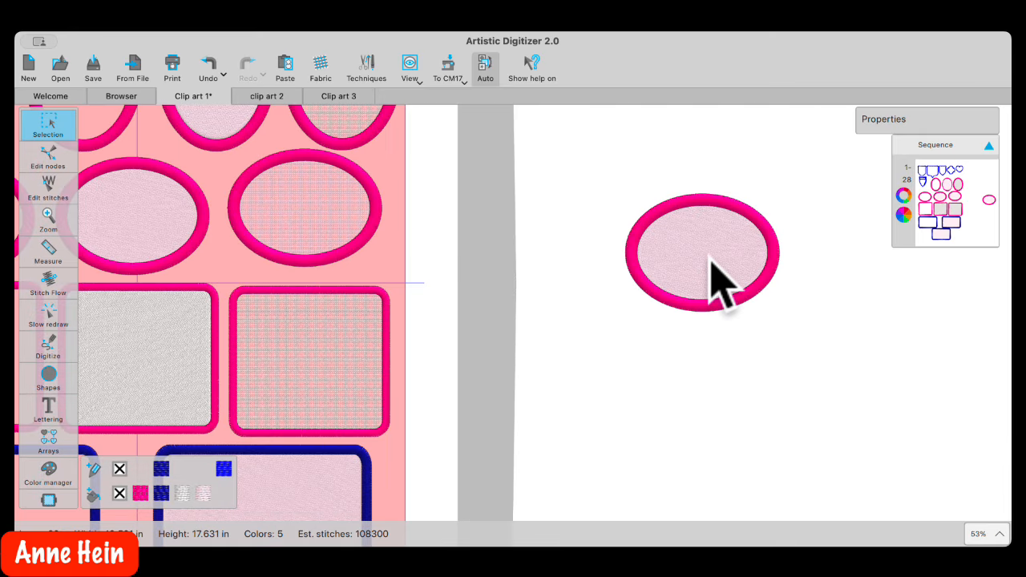
scroll(712, 265, "right", 3)
scroll(711, 265, "left", 5)
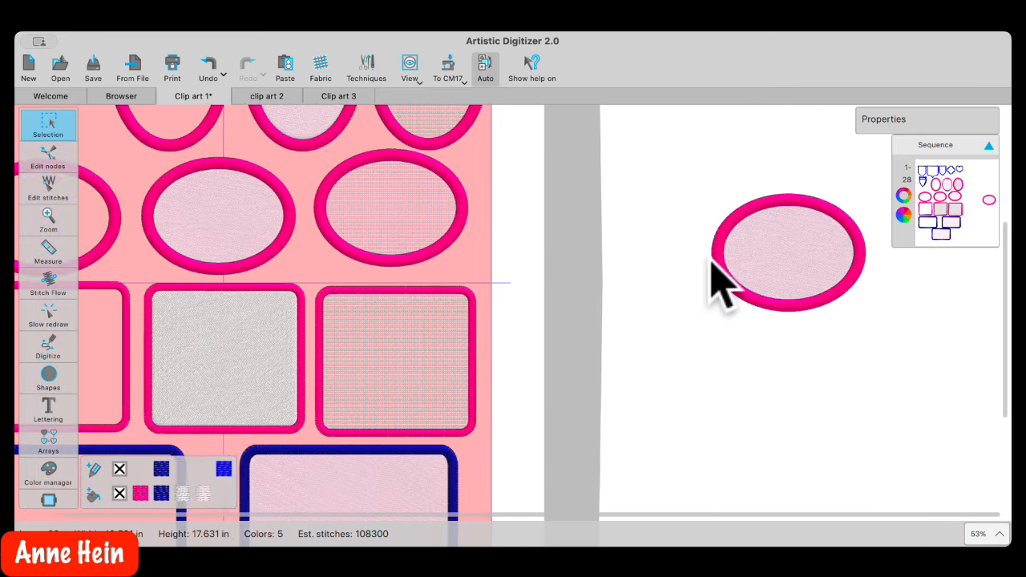
scroll(722, 285, "right", 3)
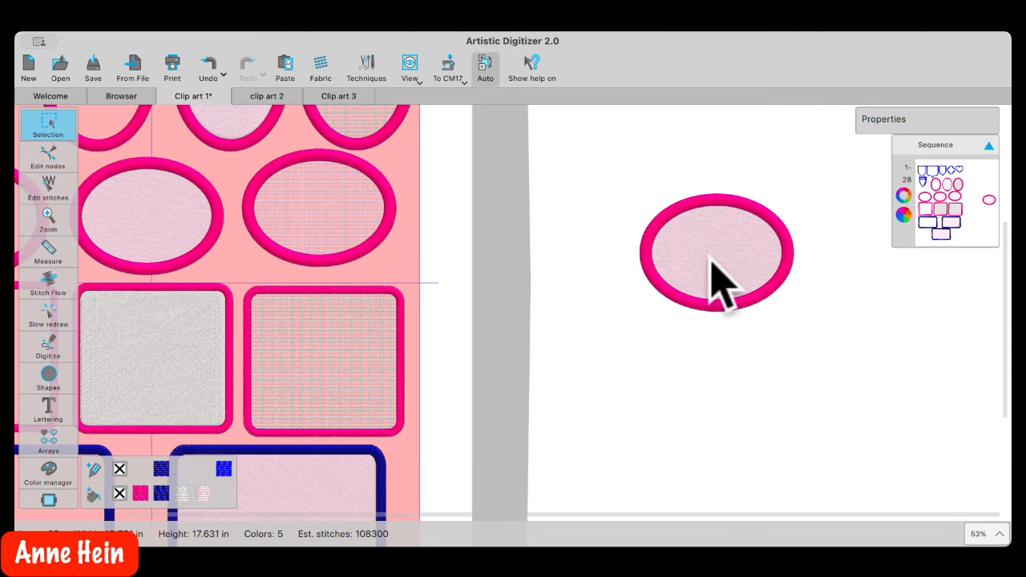
scroll(710, 260, "down", 3)
scroll(710, 260, "up", 5)
scroll(721, 285, "up", 1)
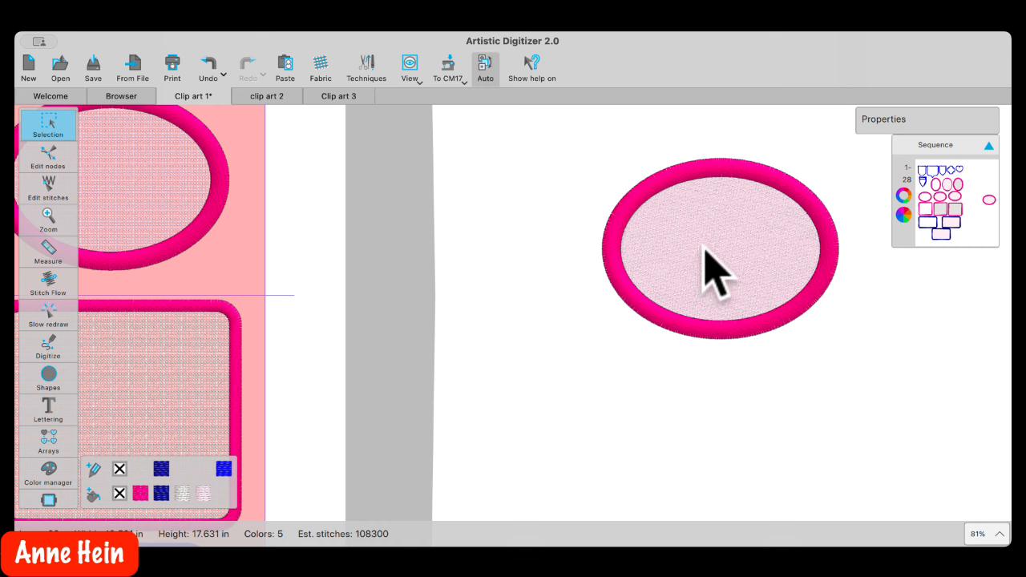
scroll(703, 250, "down", 10)
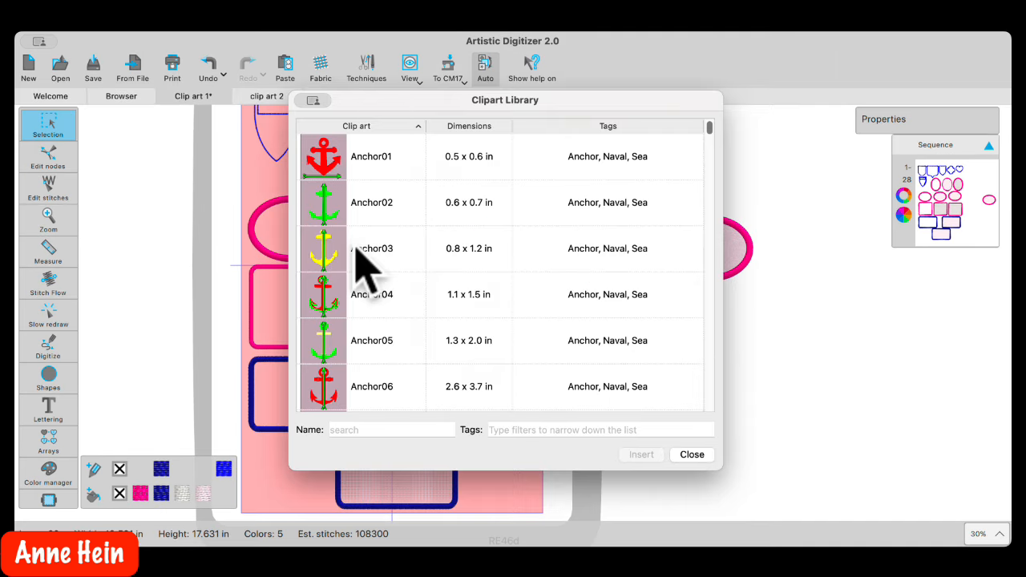
Close the clip art library, delete the lone oval outside the hoop, and start a new design
left_click(369, 430)
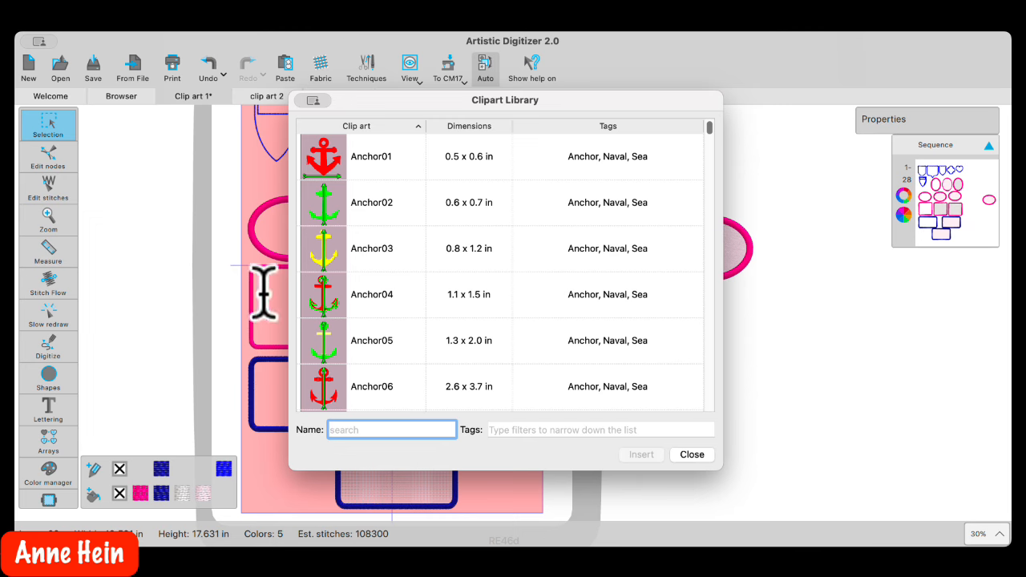
left_click(690, 454)
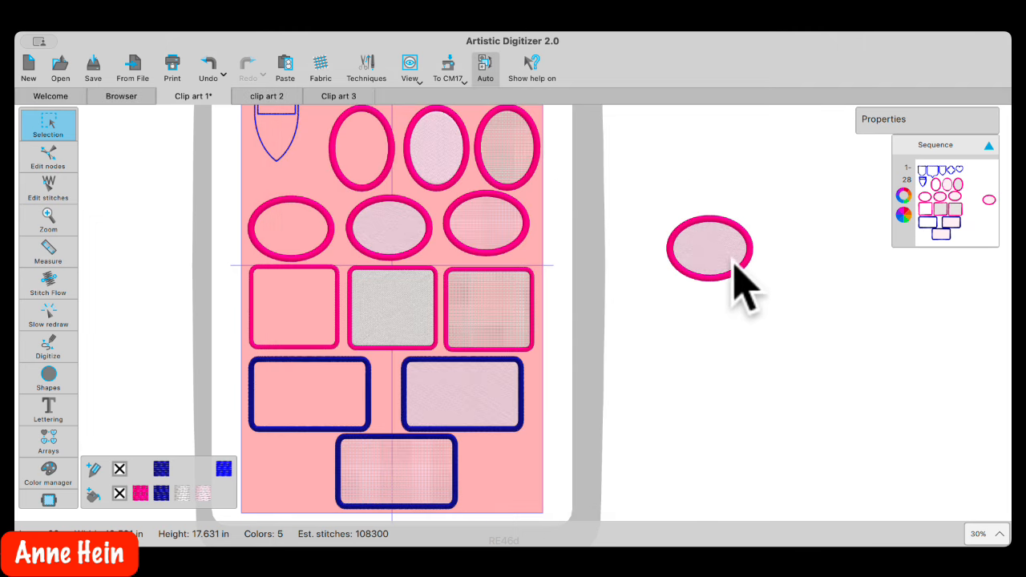
left_click_drag(653, 204, 769, 322)
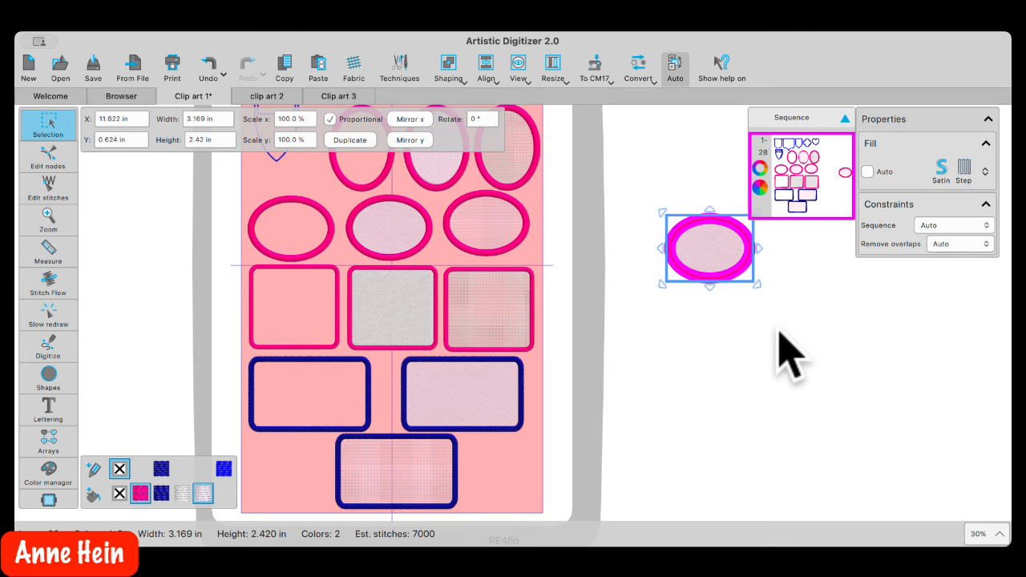
key("Delete")
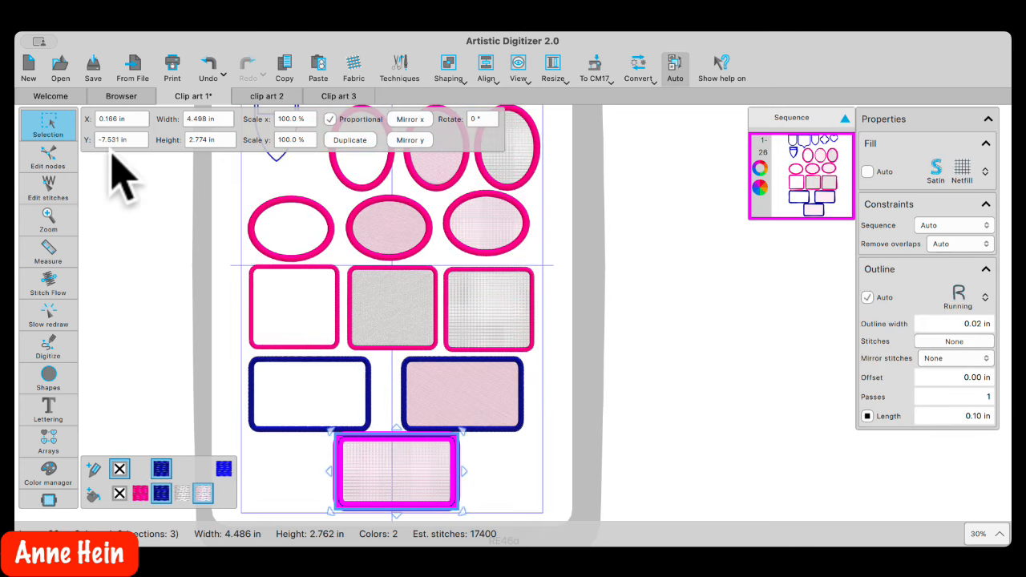
key("super+n")
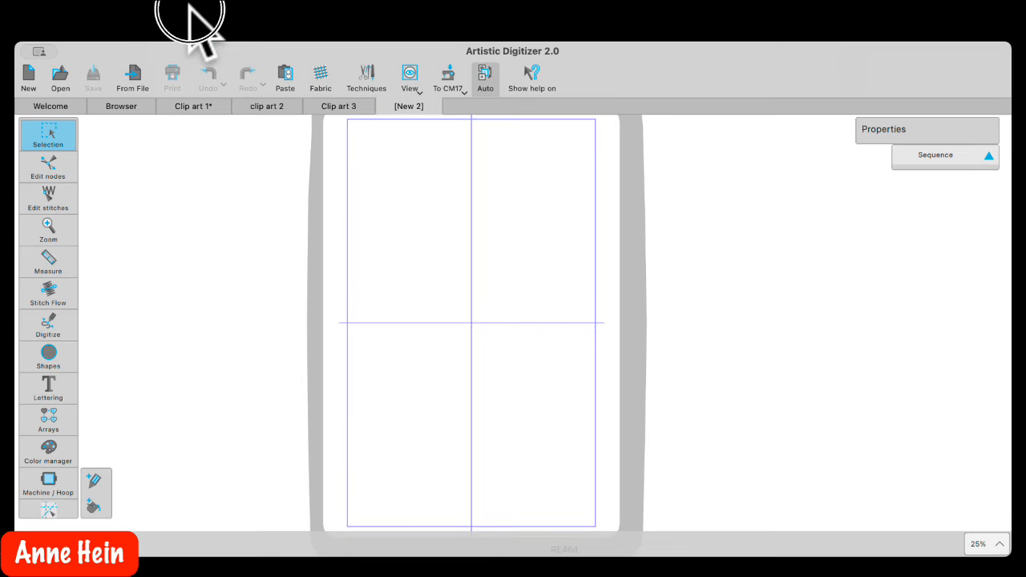
Search the clip art library by name for 'bor' and scroll through the border designs
left_click(358, 123)
left_click(365, 430)
type("bo")
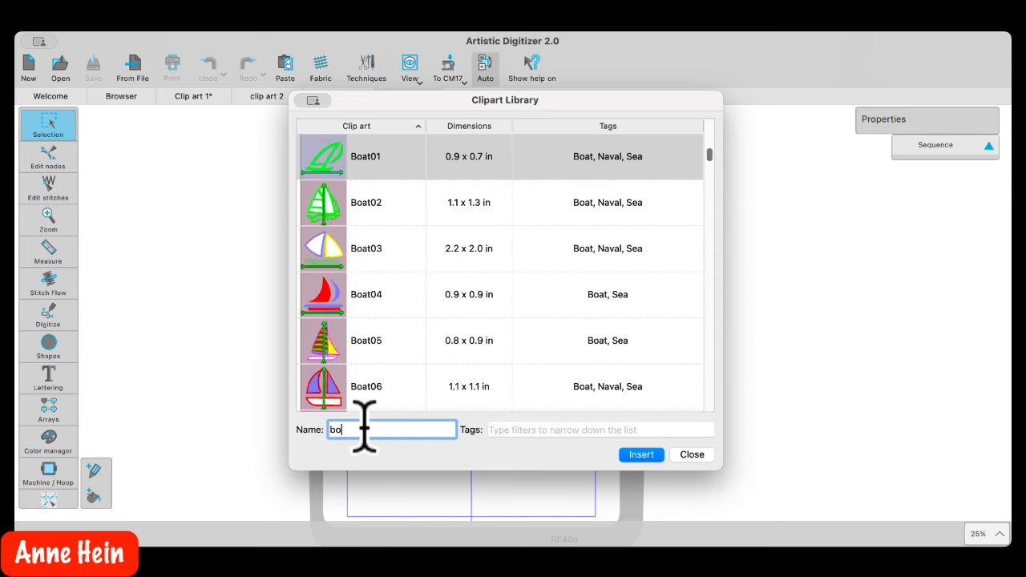
type("r")
scroll(414, 337, "down", 5)
scroll(411, 328, "down", 12)
scroll(429, 343, "down", 5)
scroll(424, 341, "down", 5)
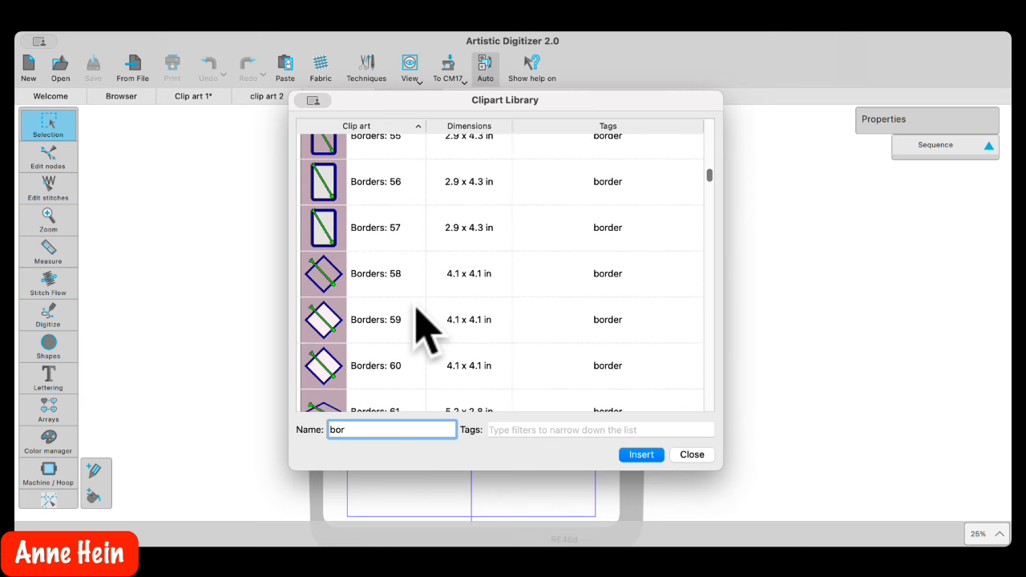
scroll(425, 327, "down", 6)
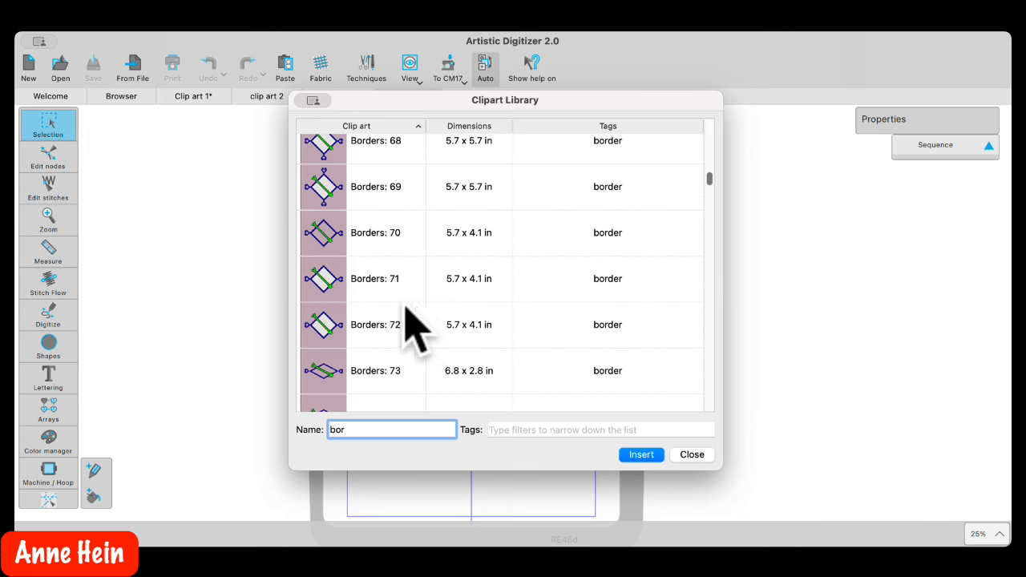
scroll(344, 195, "down", 4)
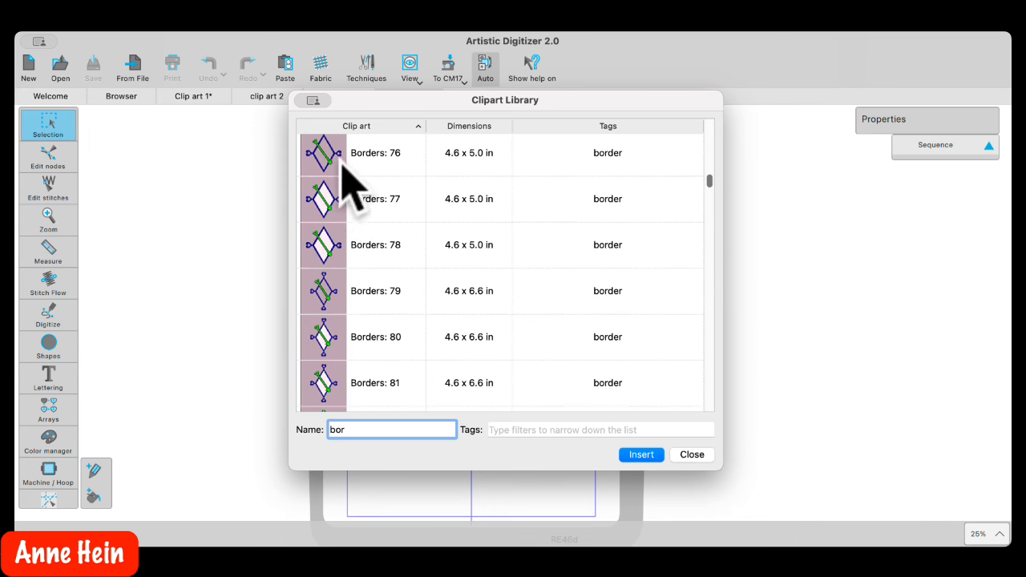
scroll(334, 166, "down", 3)
scroll(344, 188, "up", 9)
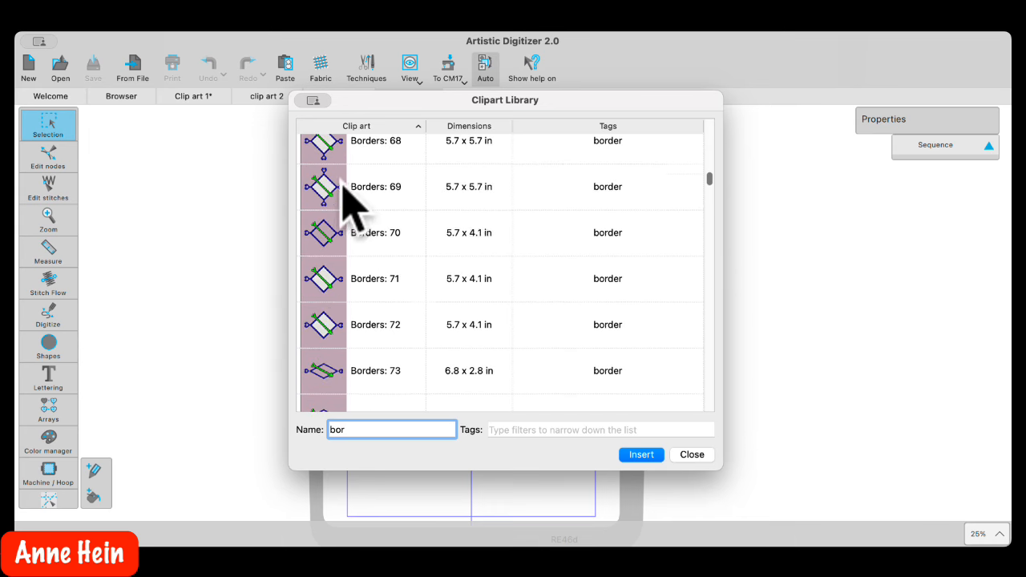
scroll(348, 194, "up", 6)
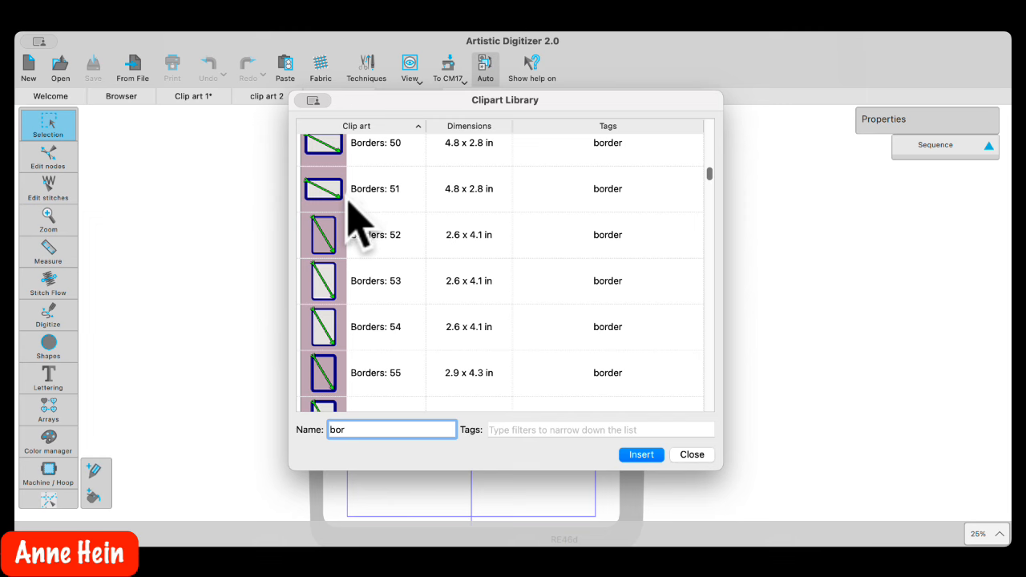
scroll(347, 199, "down", 5)
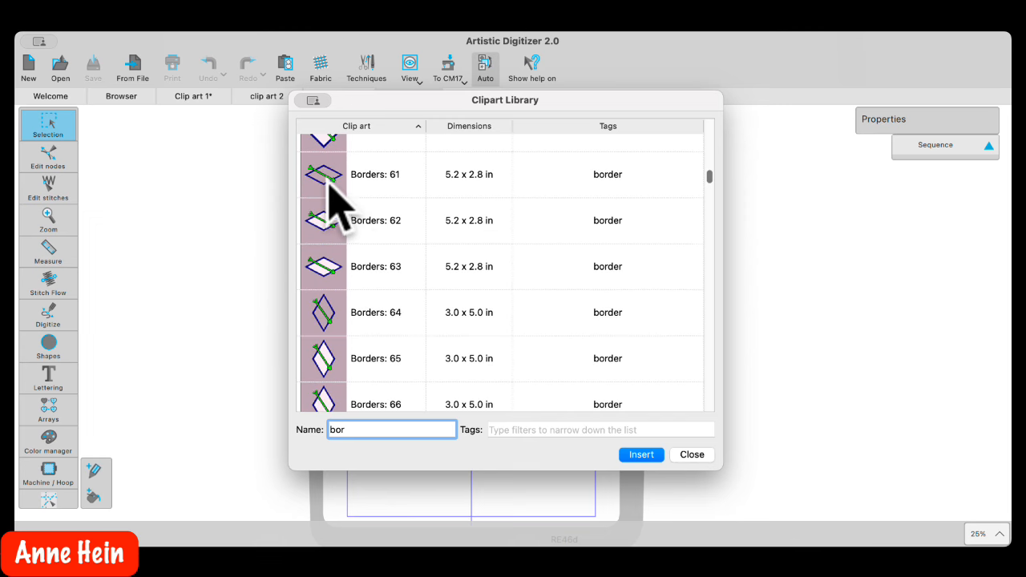
Pick the Borders: 62 diamond frame and insert it into the new design
left_click(329, 183)
left_click(315, 224)
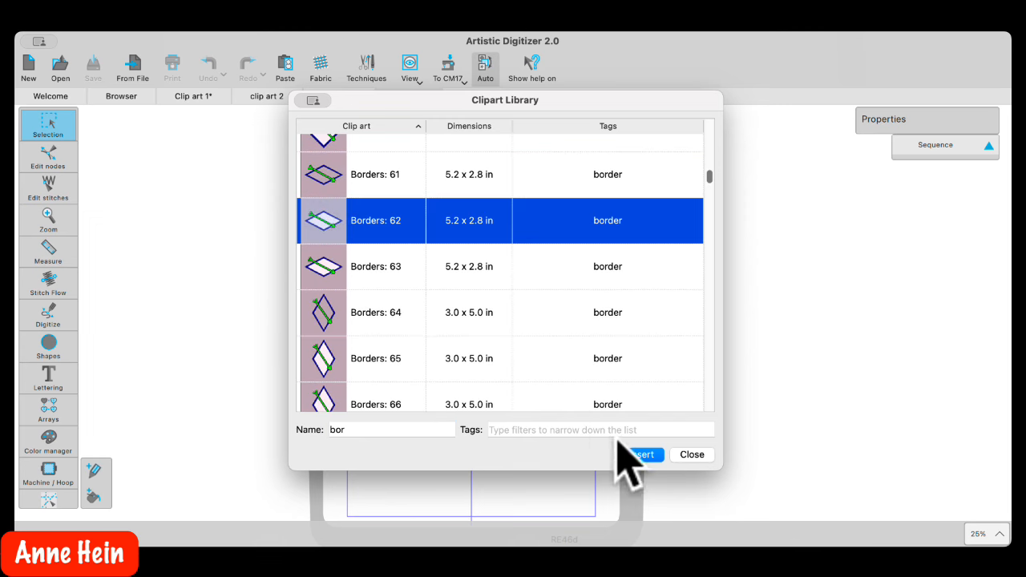
left_click(642, 455)
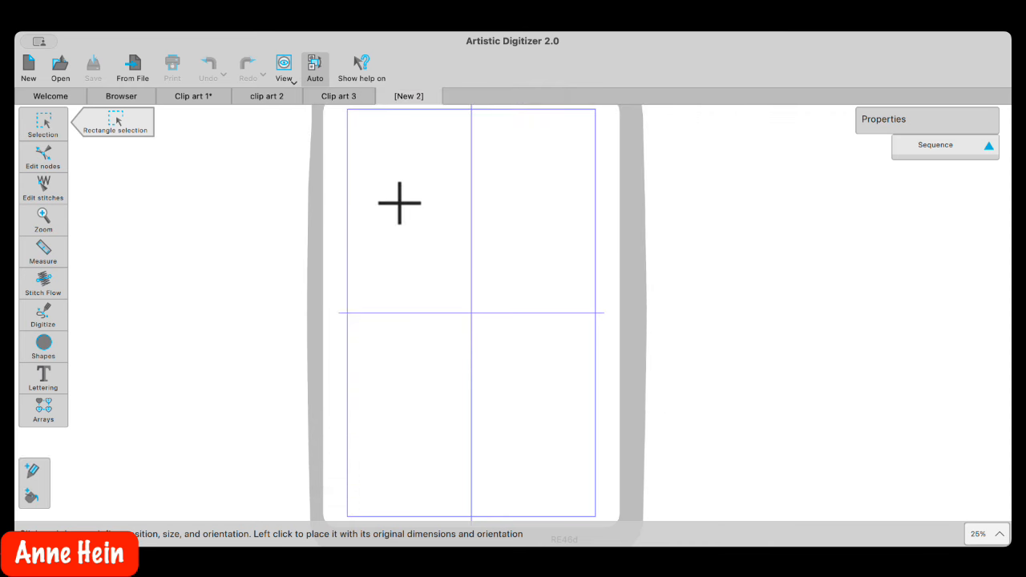
Place the Borders: 62 diamond across the hoop's upper half and load its slow redraw preview
left_click_drag(400, 199, 545, 281)
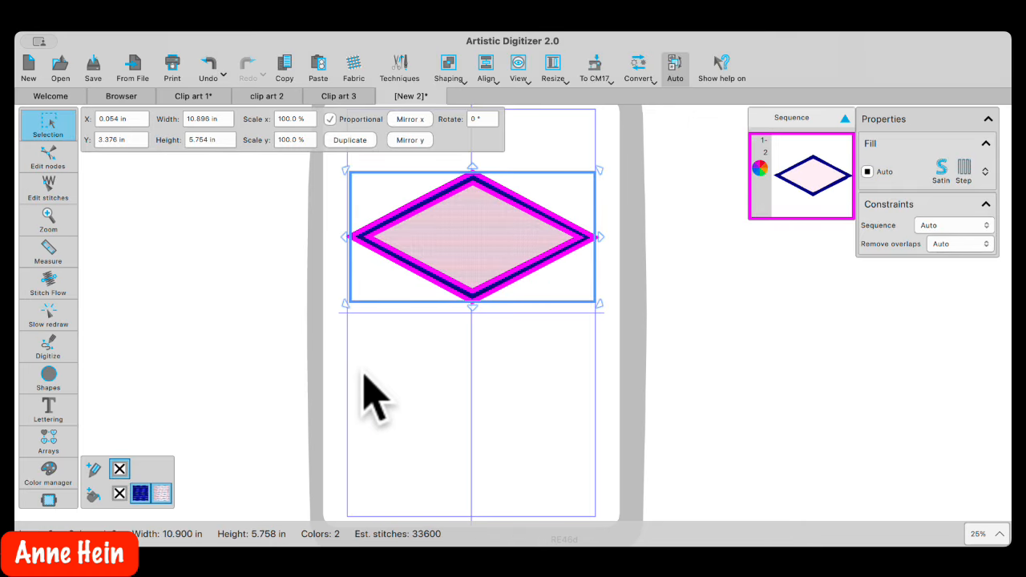
left_click(431, 359)
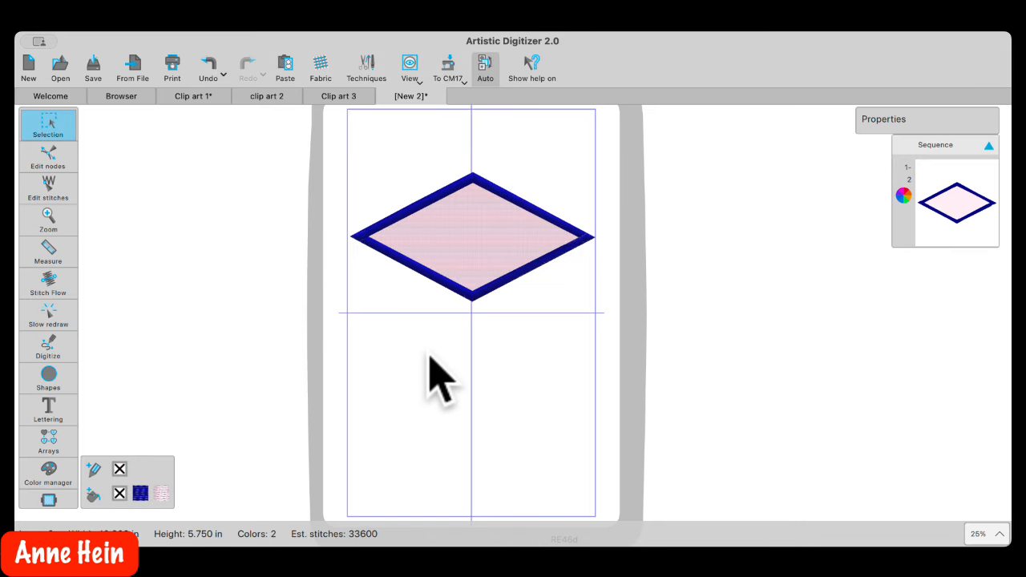
left_click(492, 258)
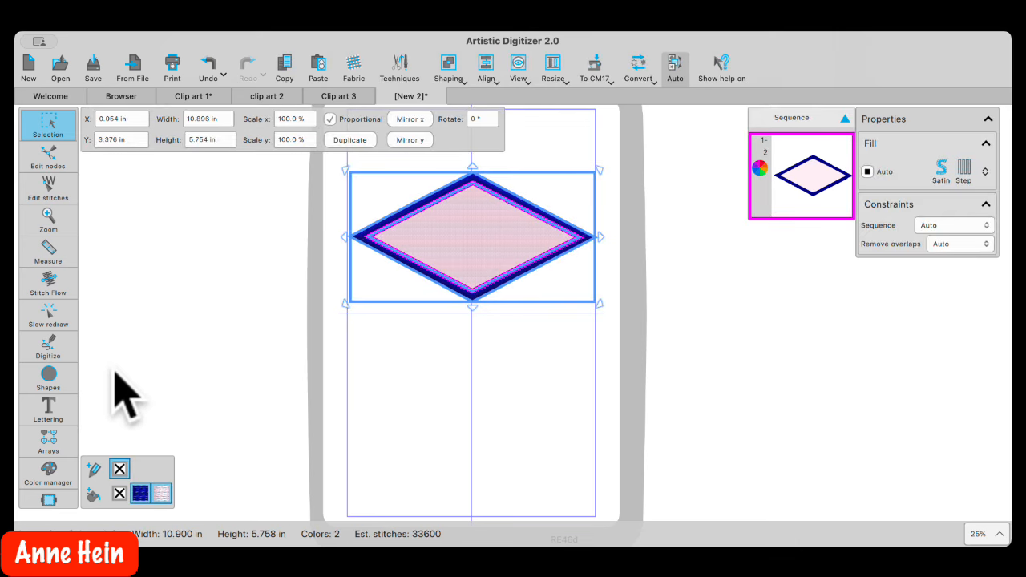
left_click(50, 320)
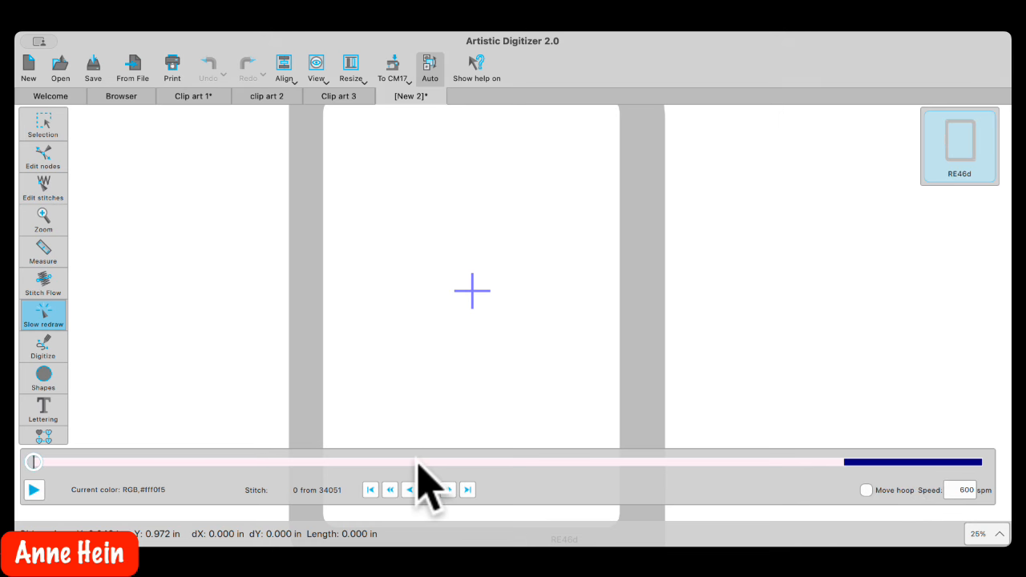
Step the slow redraw through the diamond design's fill stitches
left_click_drag(33, 462, 69, 465)
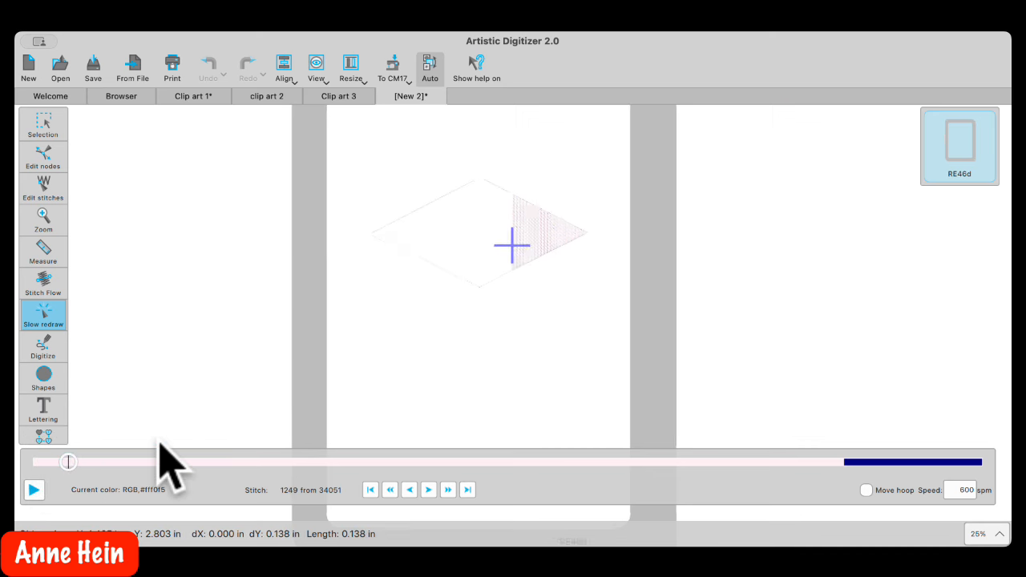
scroll(172, 443, "up", 3)
scroll(591, 353, "up", 5)
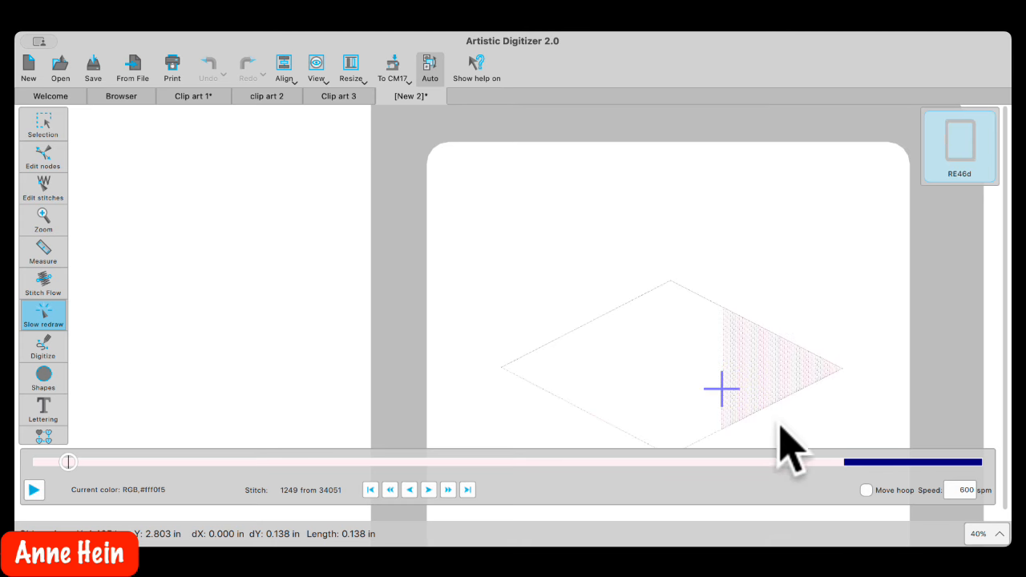
scroll(799, 393, "up", 6)
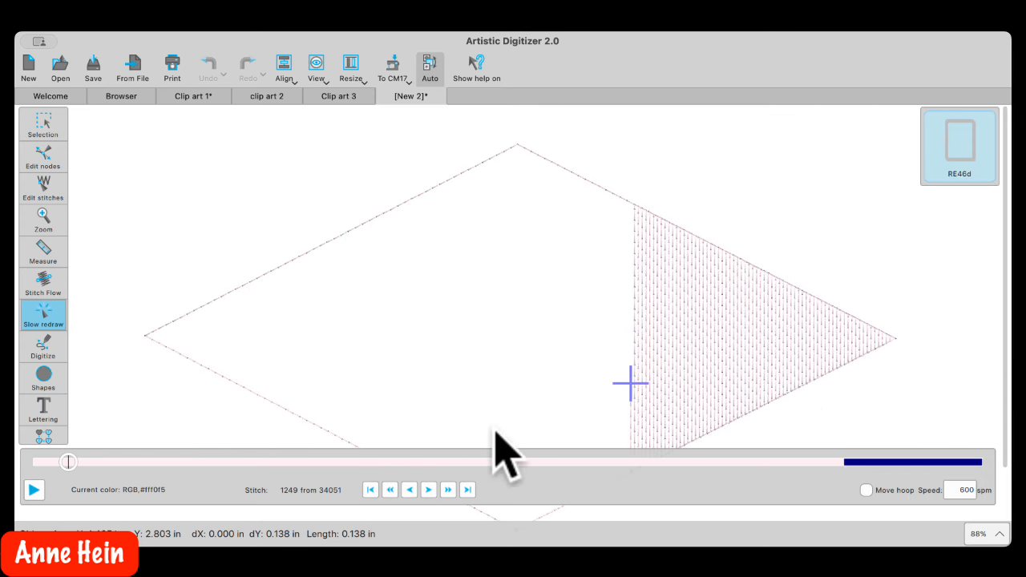
left_click_drag(69, 462, 809, 462)
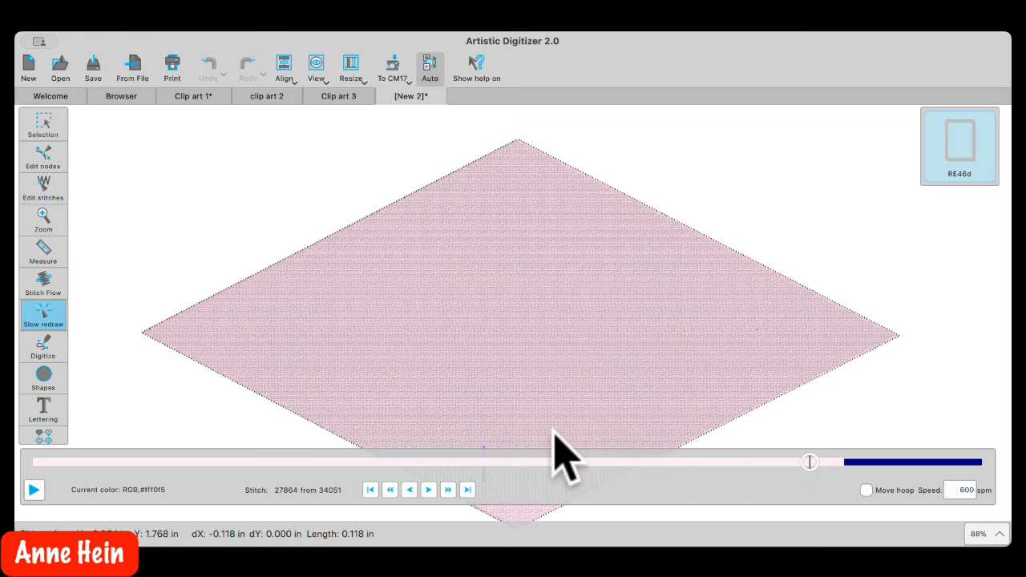
scroll(533, 361, "down", 1)
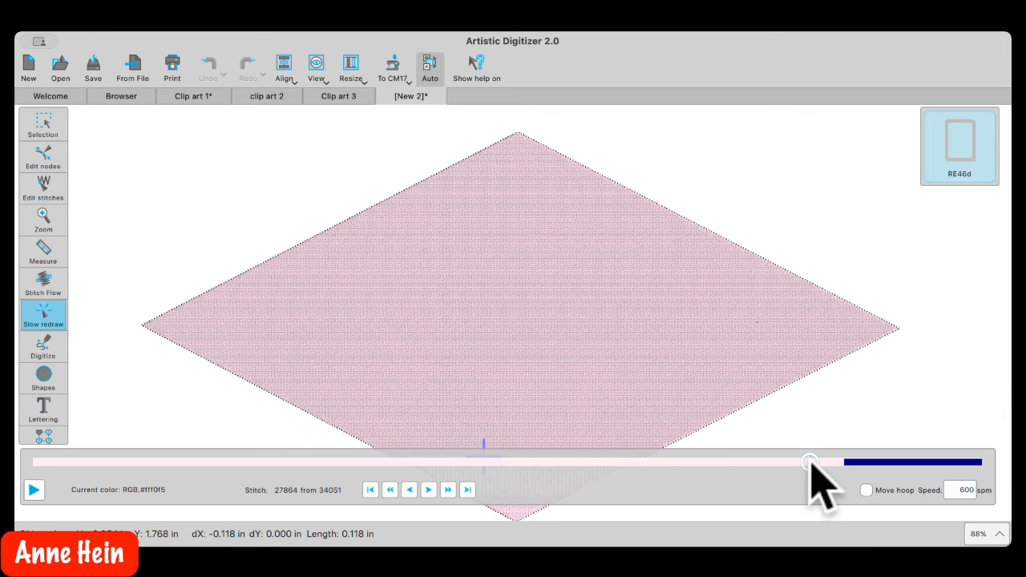
left_click_drag(810, 462, 837, 462)
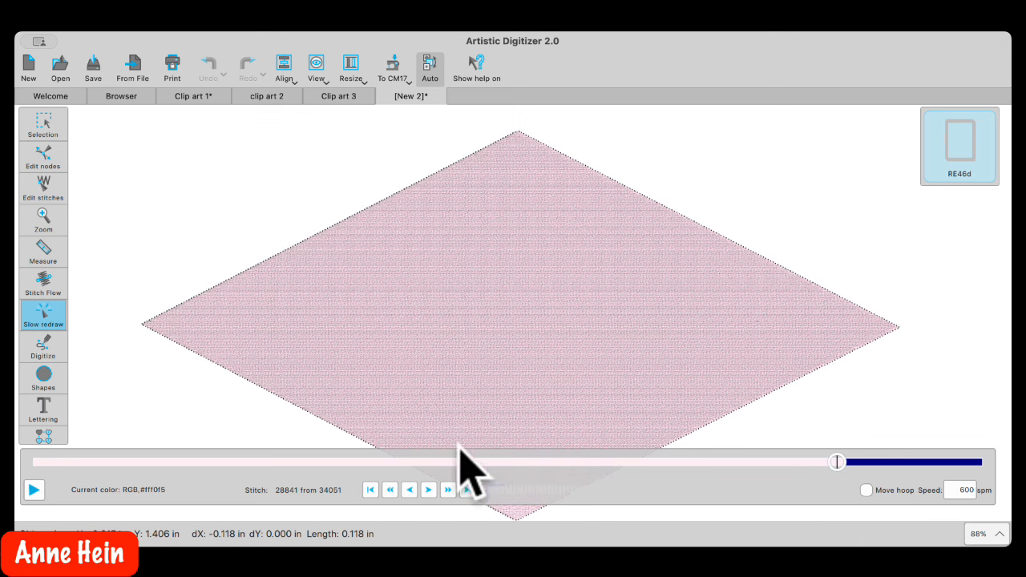
scroll(497, 400, "down", 3)
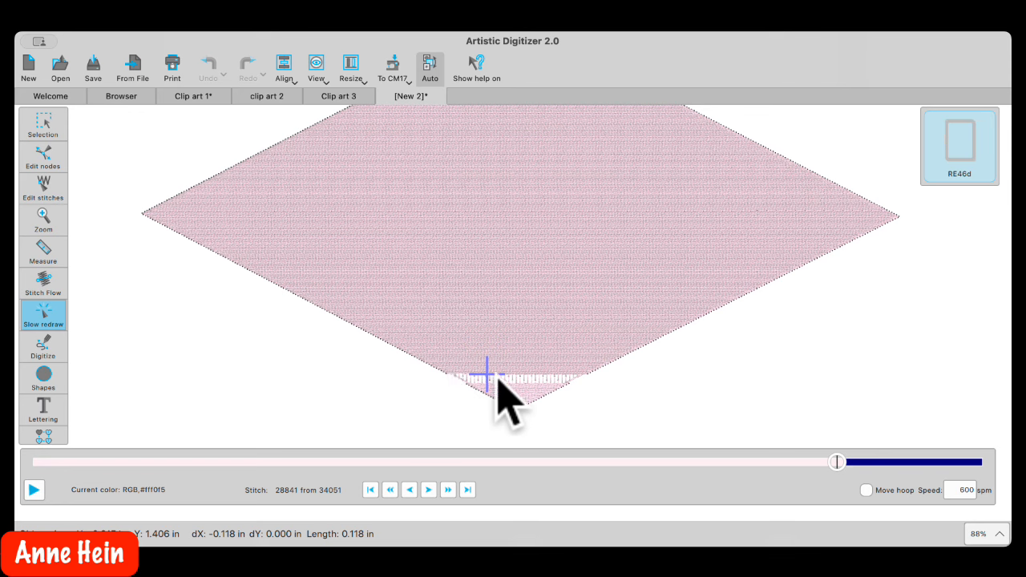
Play the satin border stitches through to 34051, then return to editing the design
left_click(837, 462)
left_click_drag(837, 462, 859, 463)
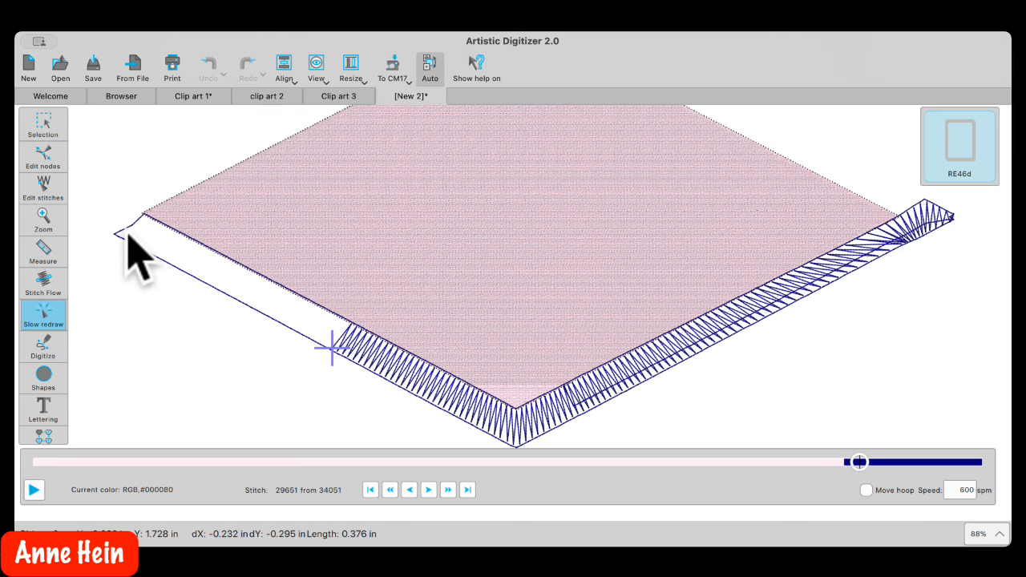
left_click(864, 463)
left_click_drag(864, 463, 1001, 461)
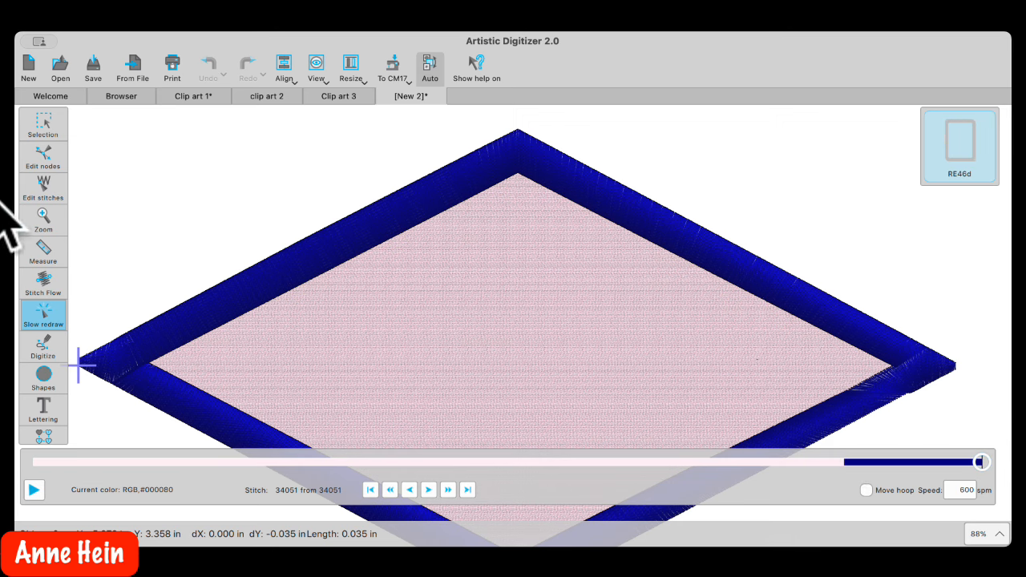
left_click(46, 126)
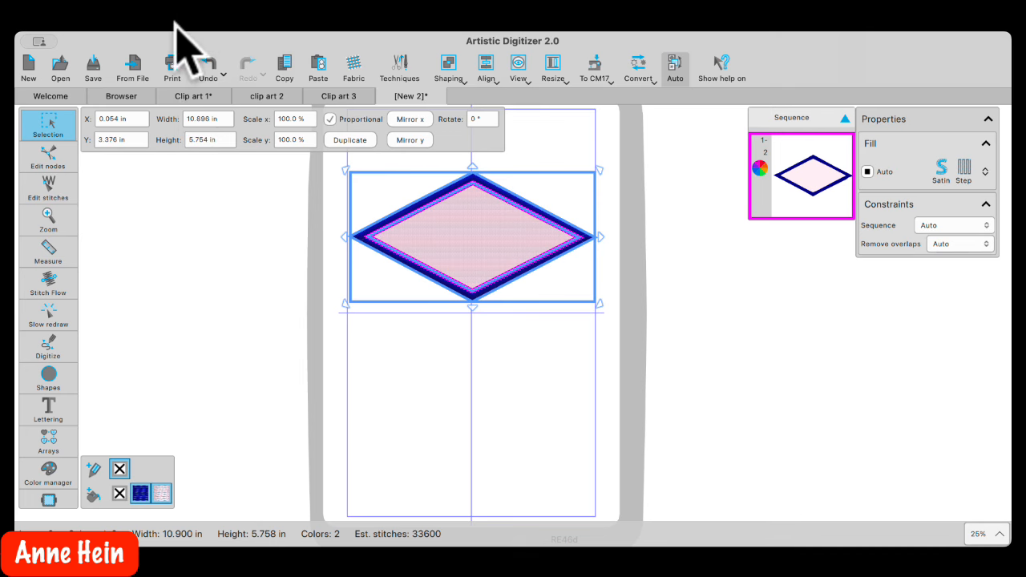
Open the sew janome.Draw patch design from the Browser
left_click(121, 96)
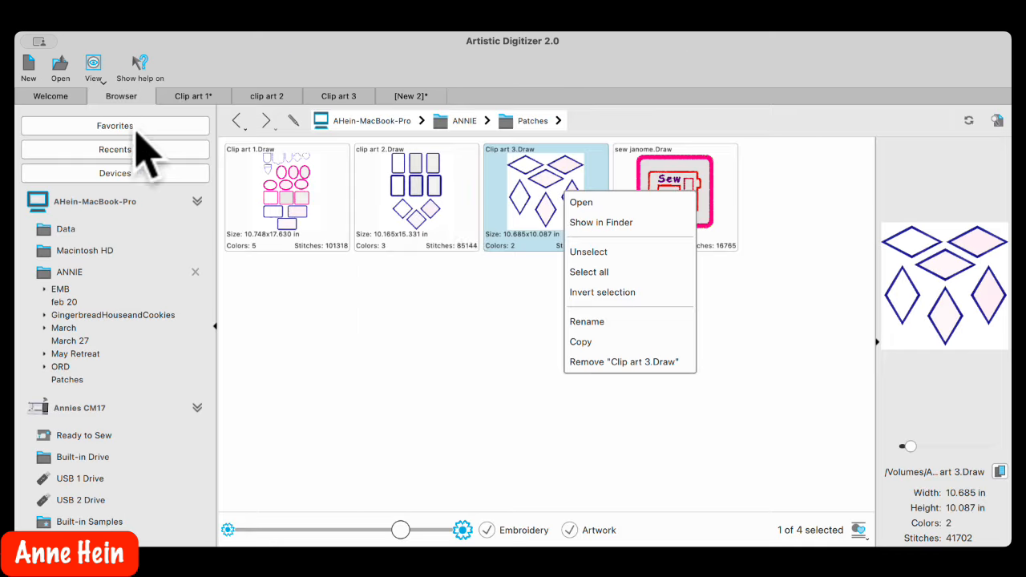
left_click(685, 176)
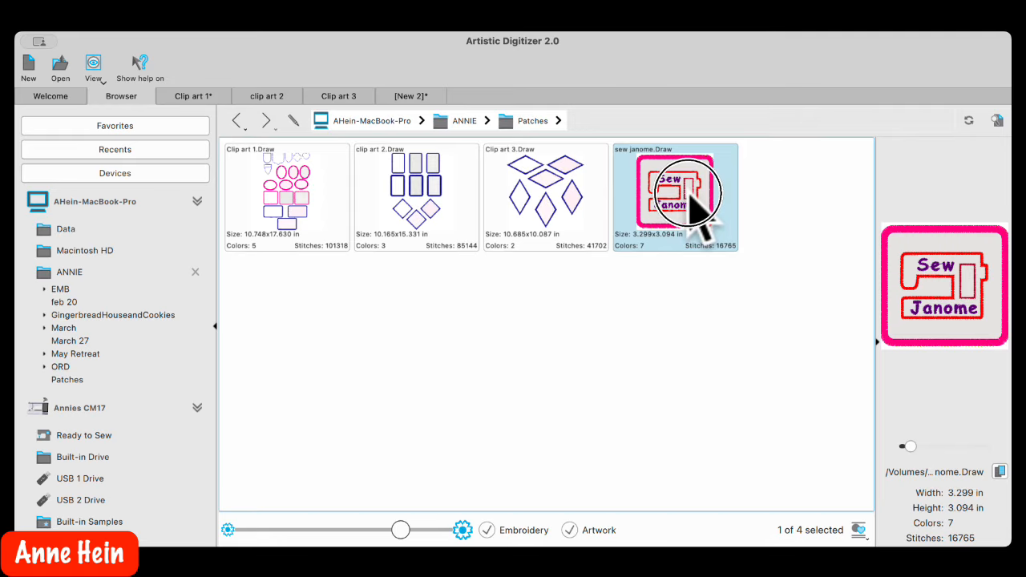
double_click(685, 200)
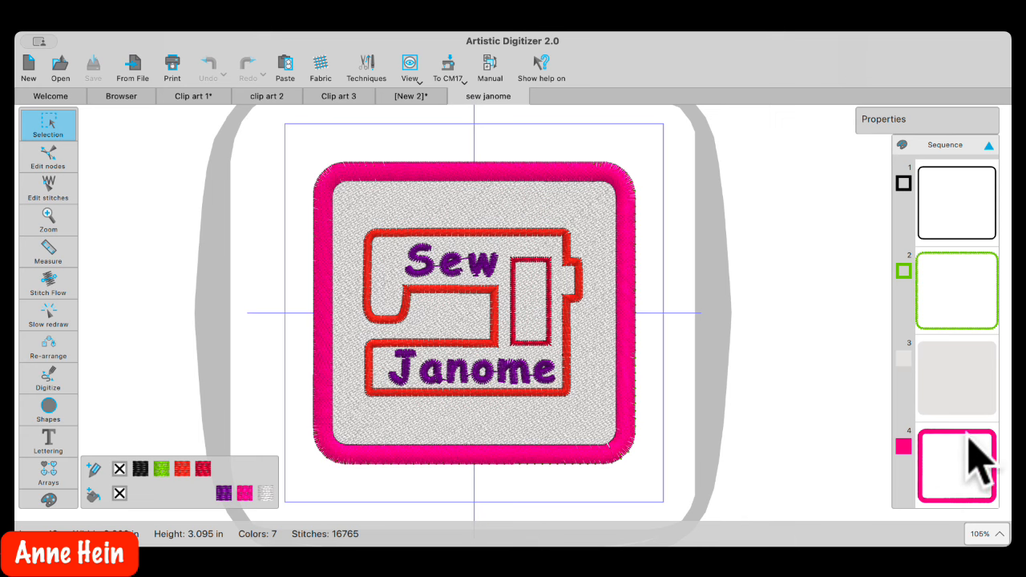
Scroll through the Sequence panel items 1–13 and select the patch's first outline
scroll(970, 476, "down", 5)
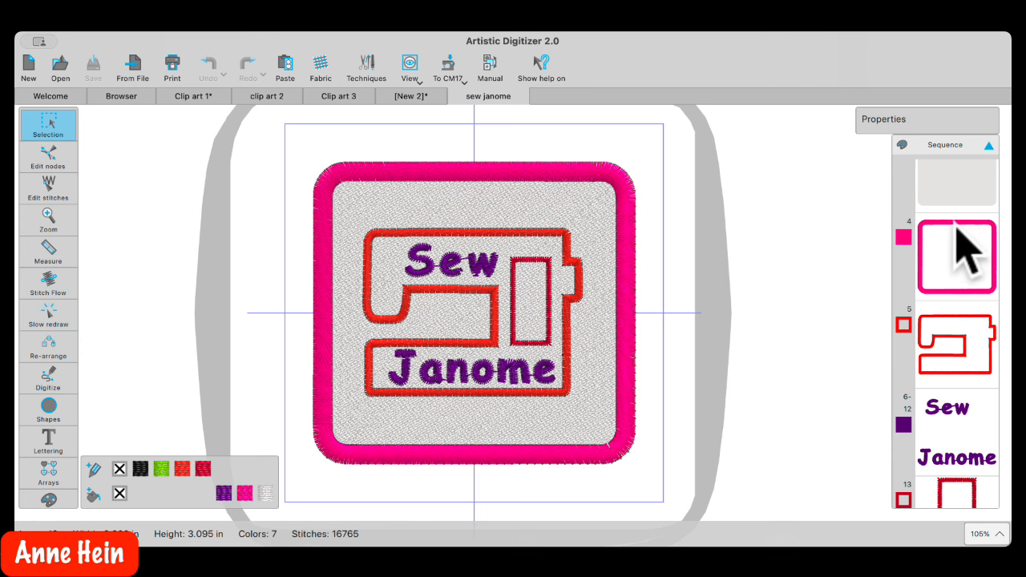
scroll(968, 253, "up", 1)
scroll(968, 250, "up", 1)
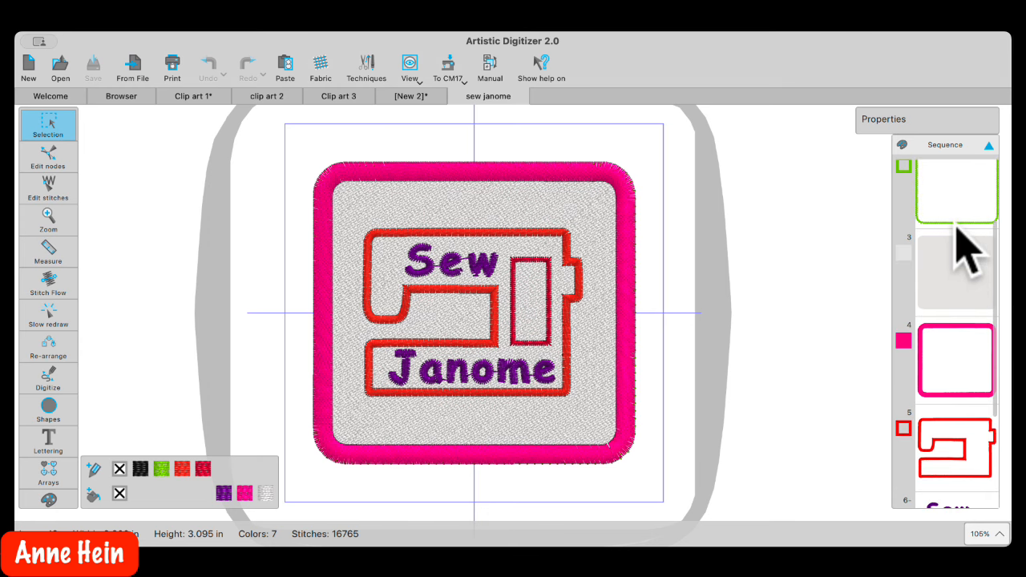
scroll(961, 272, "up", 2)
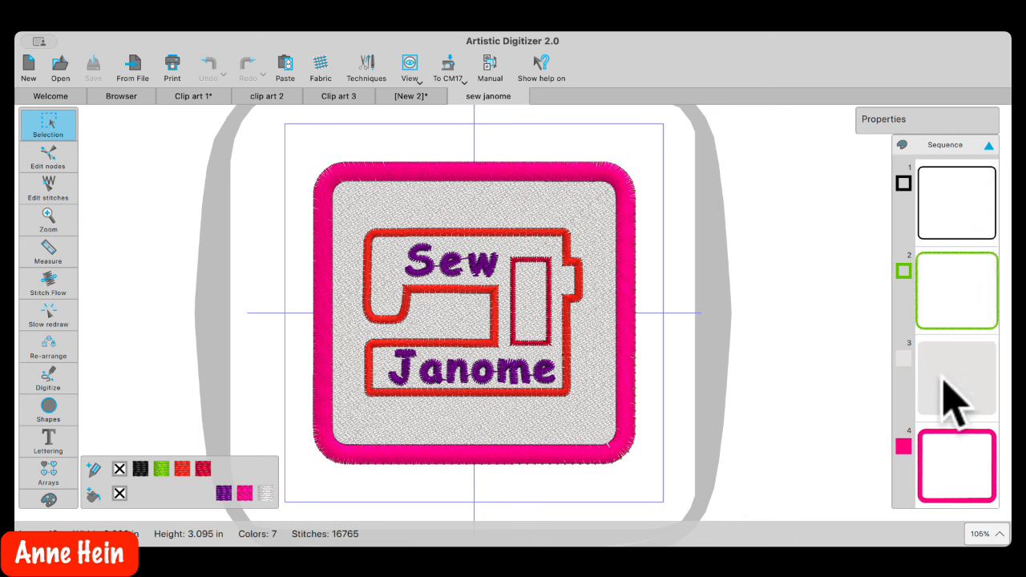
scroll(950, 380, "down", 1)
scroll(948, 377, "down", 5)
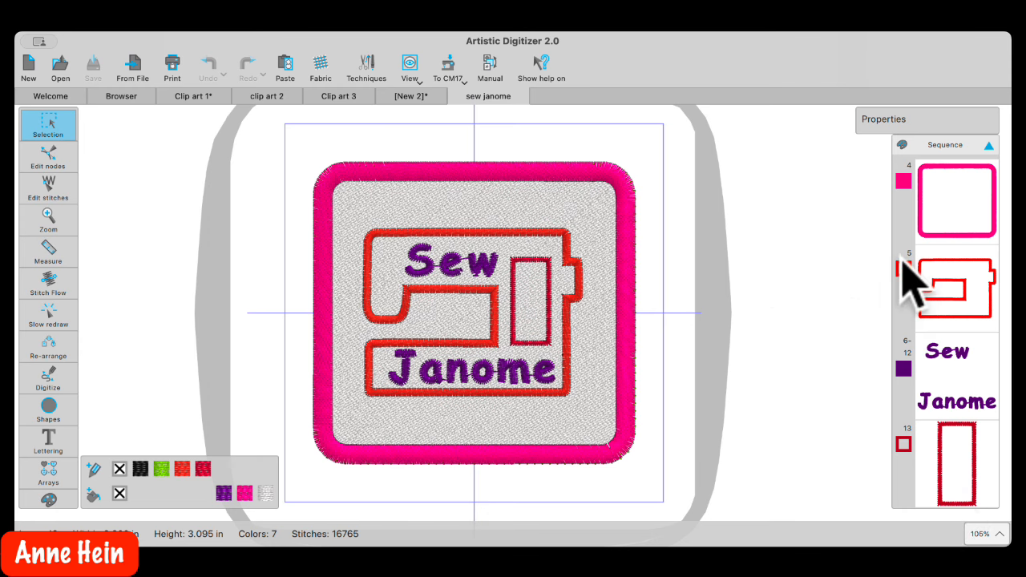
scroll(962, 235, "up", 5)
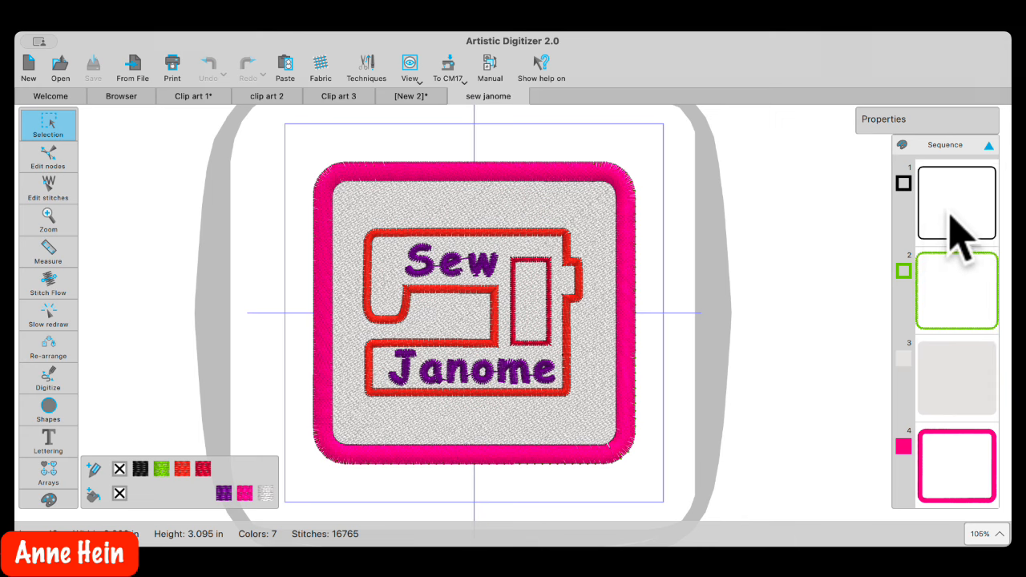
left_click(959, 224)
left_click(985, 217)
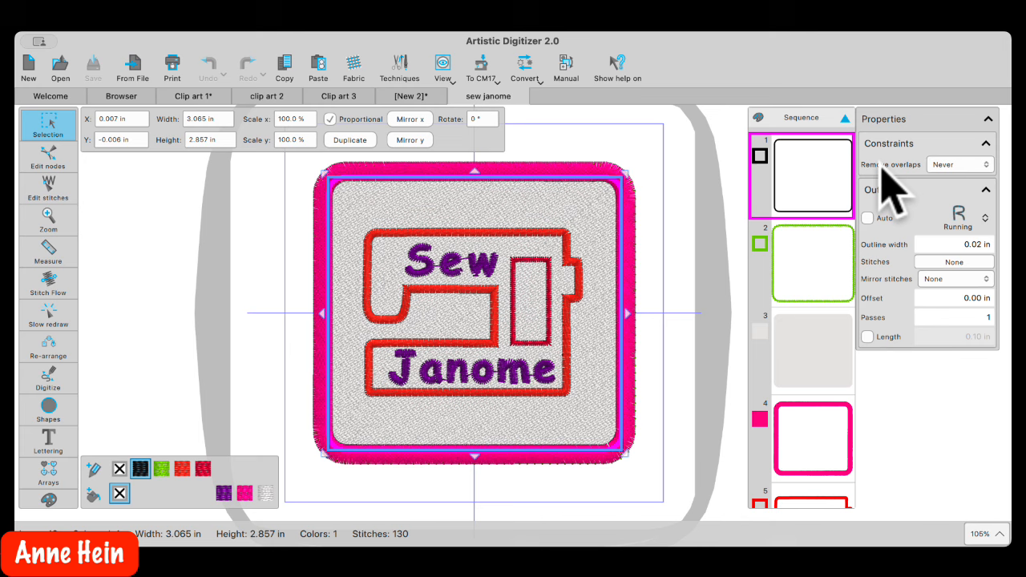
left_click(665, 229)
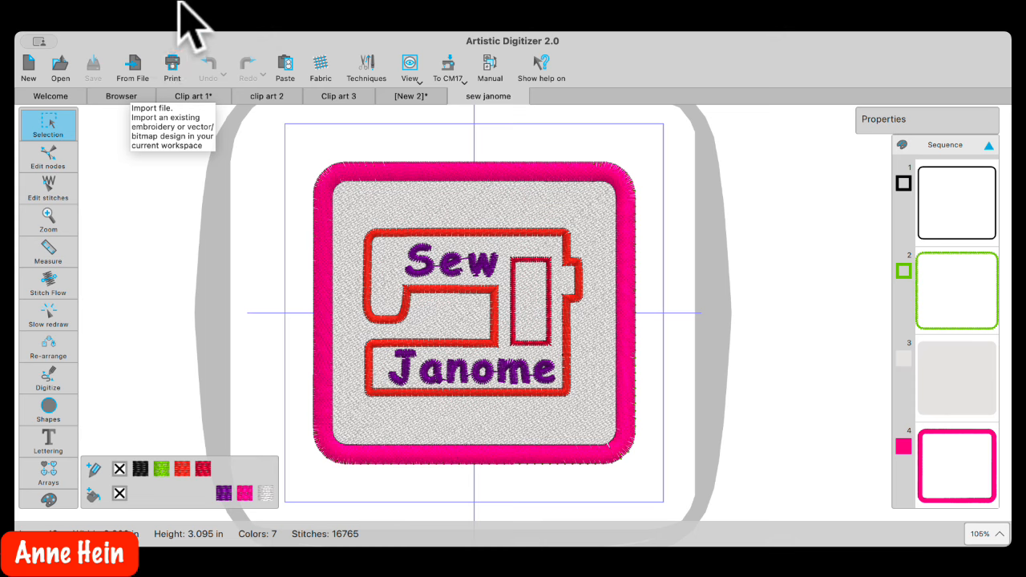
Start a new design and set its hoop to the SQ10d square hoop
left_click(29, 67)
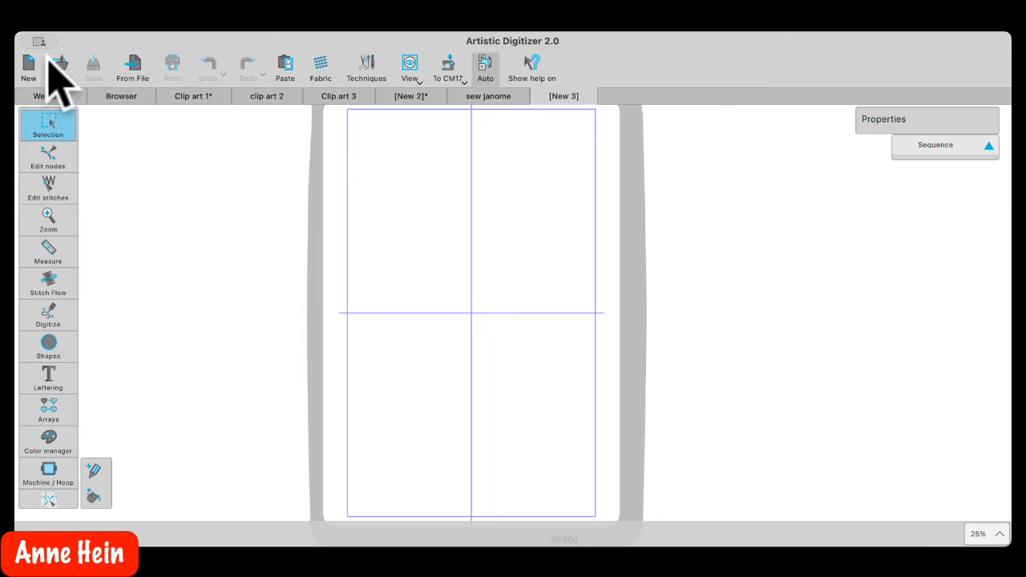
left_click(458, 69)
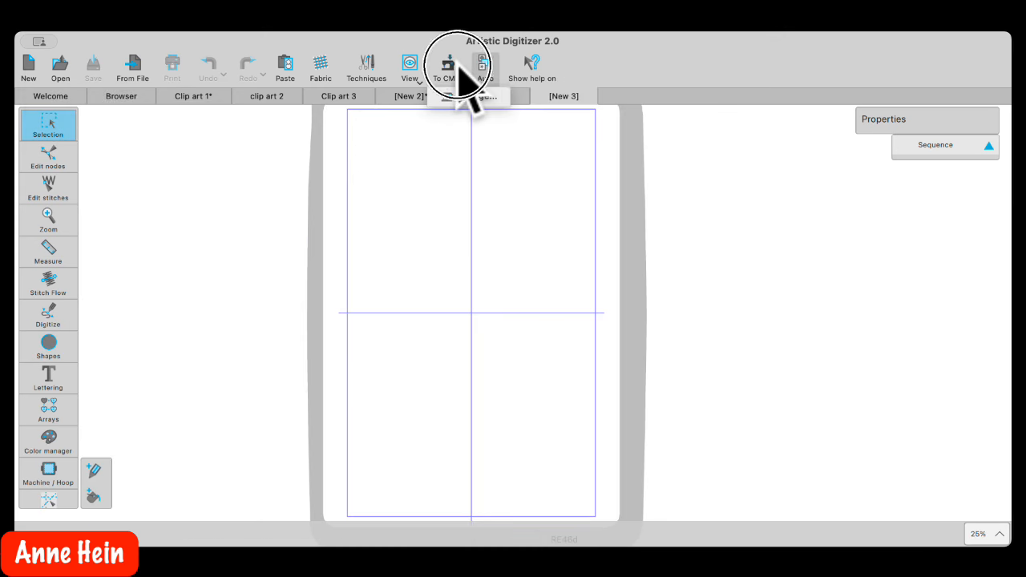
left_click(467, 97)
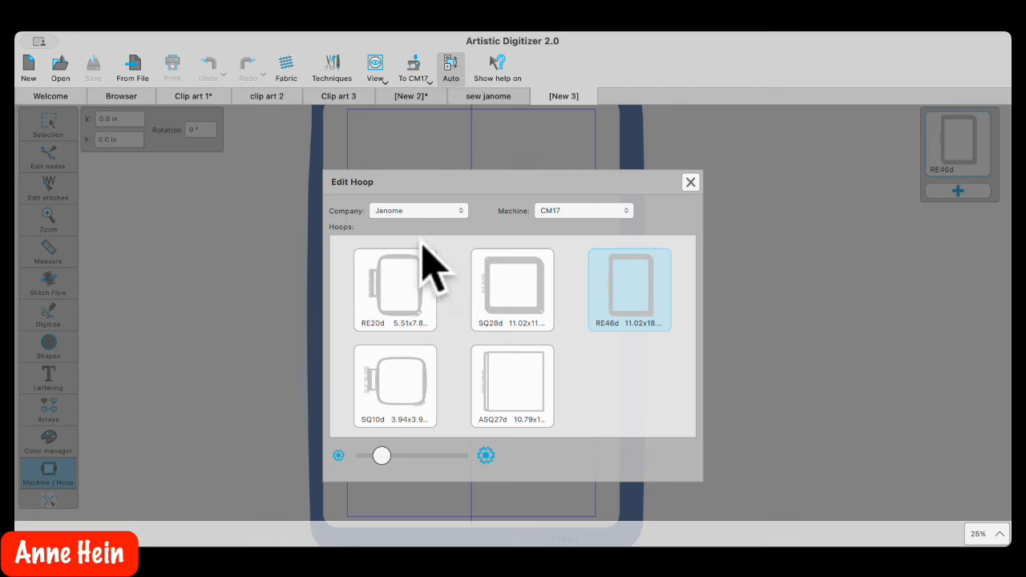
left_click(389, 405)
left_click(53, 122)
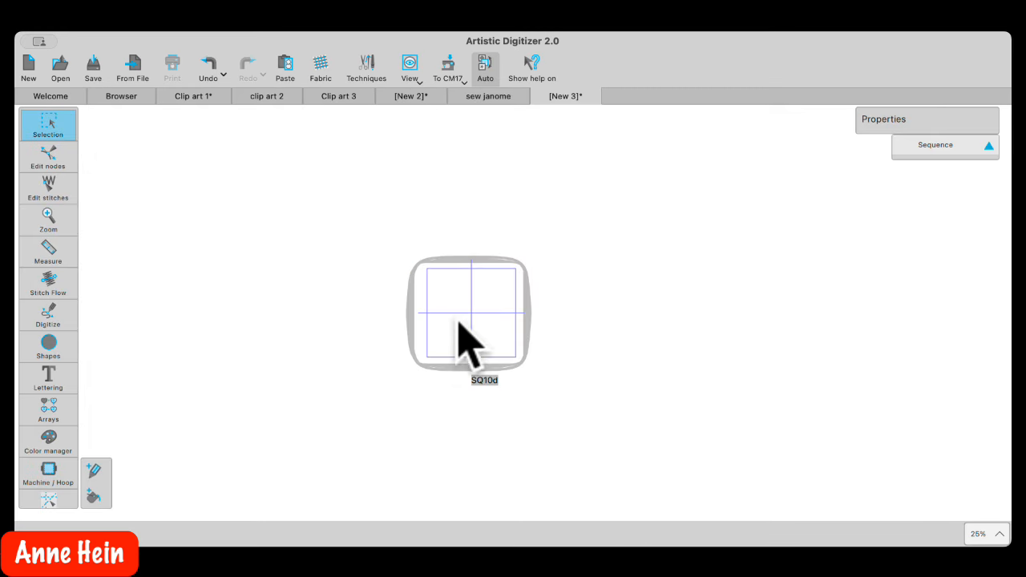
Open the clip art library and search by name to list the Boat01–Boat06 designs
scroll(481, 321, "up", 10)
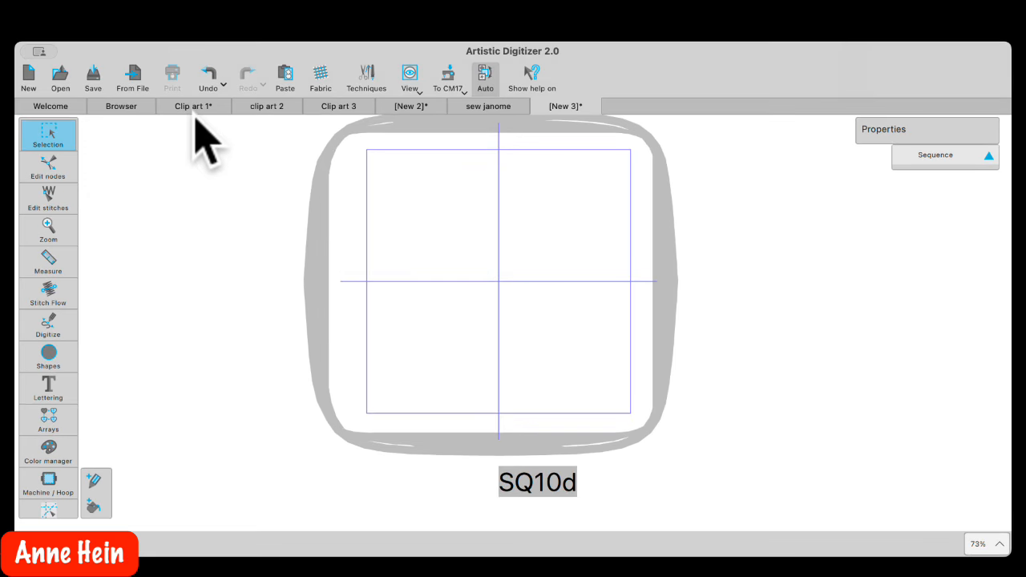
left_click(364, 119)
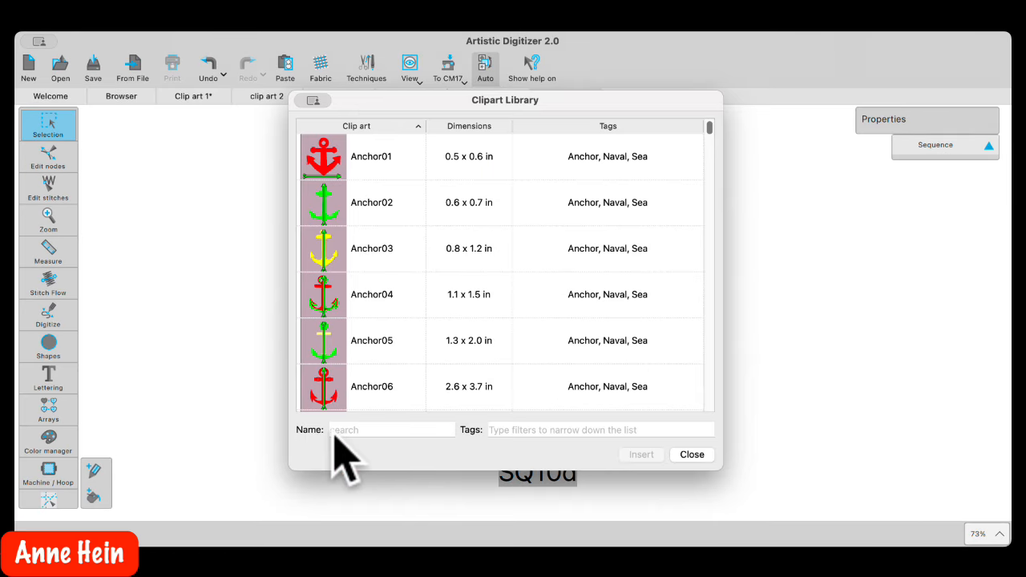
type("bo")
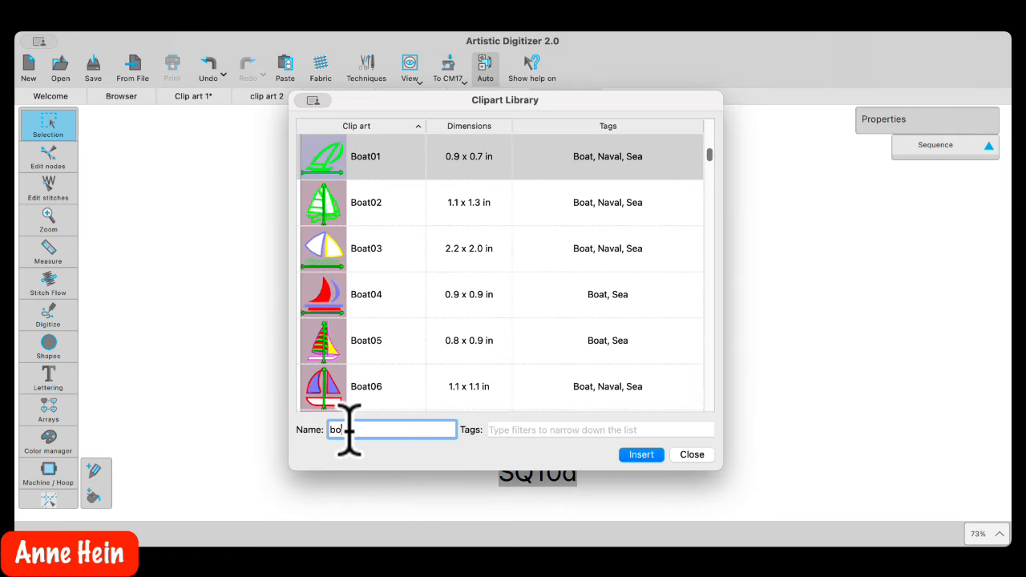
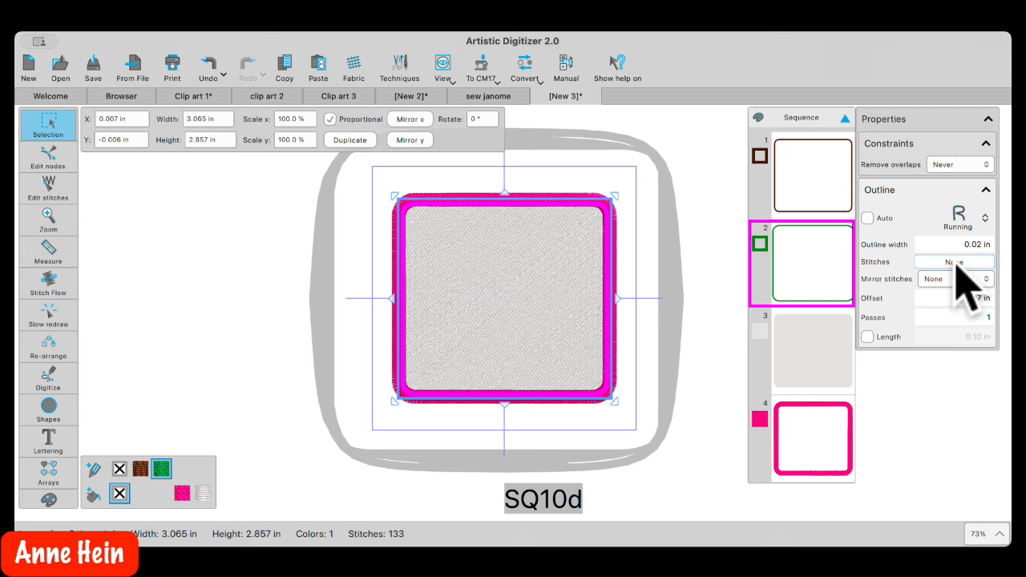
Change the green outline from Running to Satin serial with a 1.5 mm outline width
left_click(962, 218)
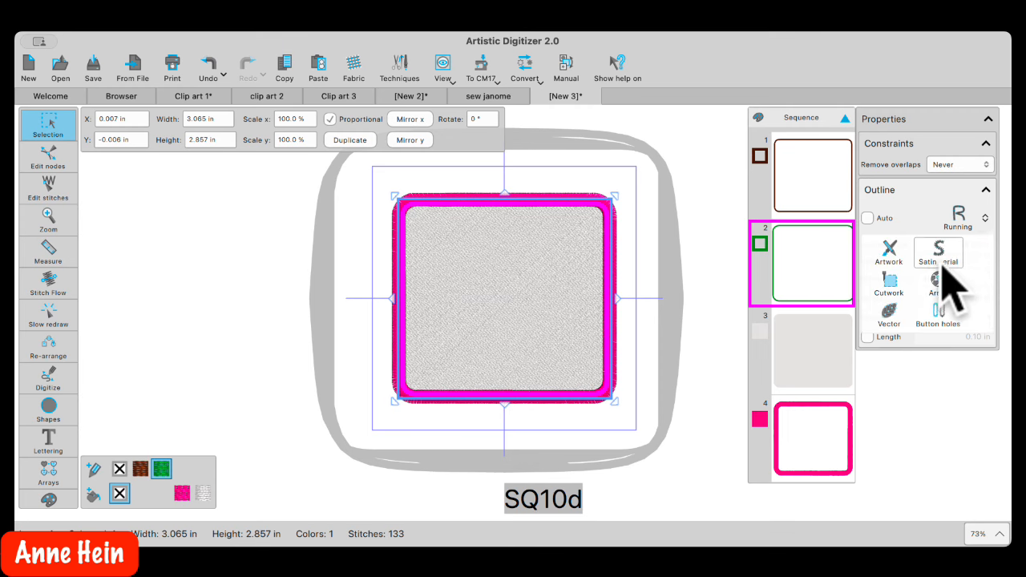
left_click(937, 256)
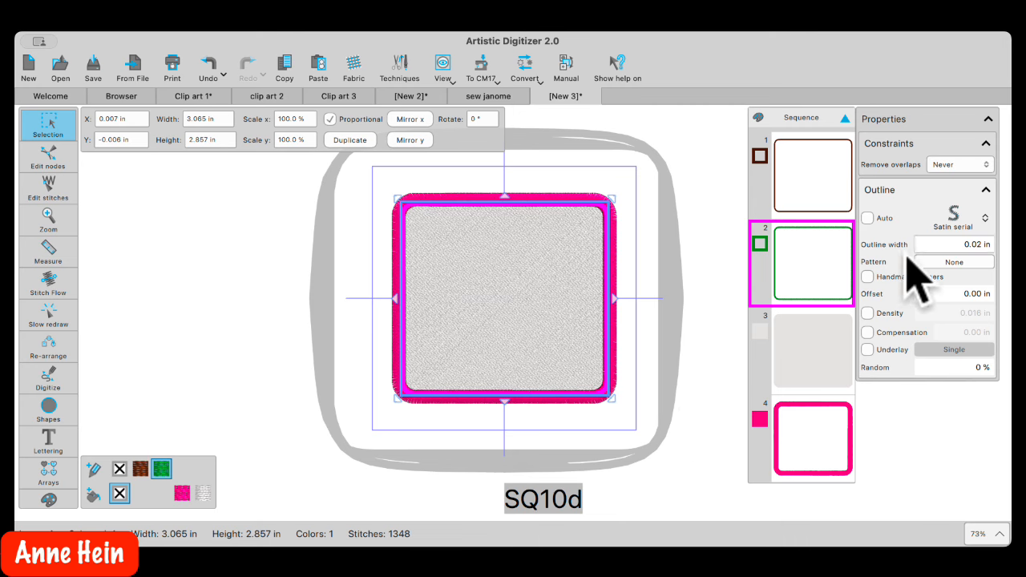
left_click(958, 245)
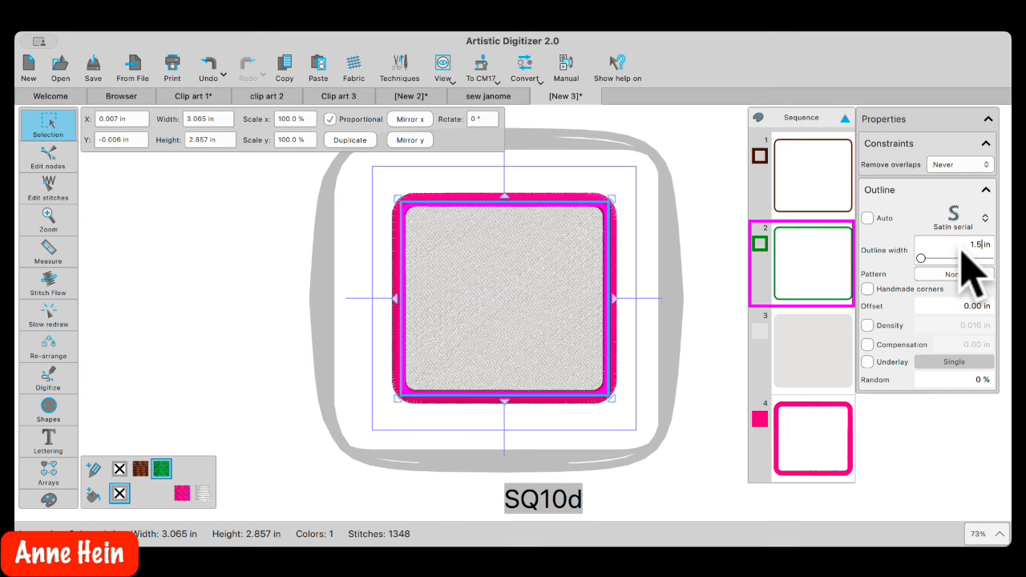
key("Return")
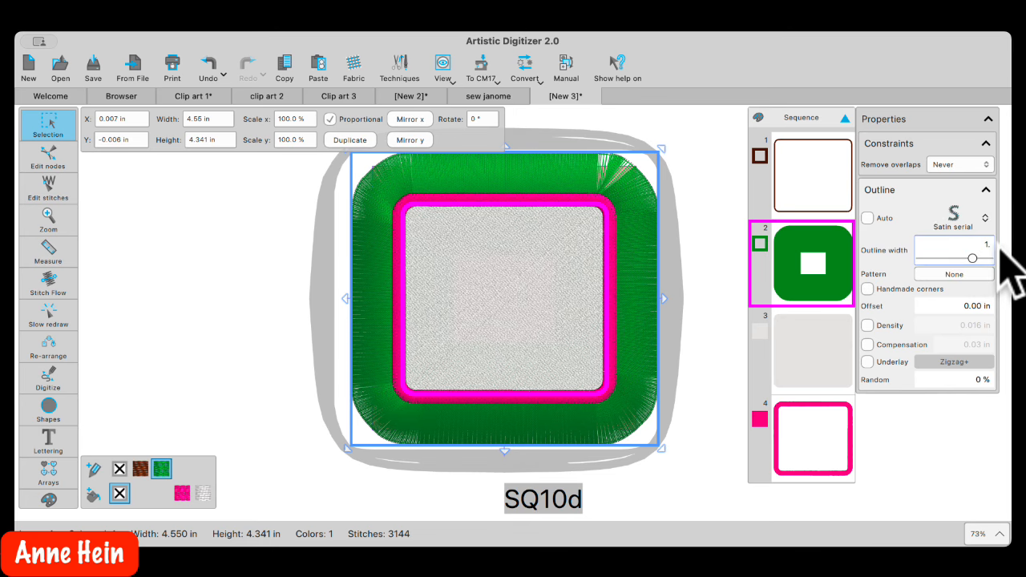
type("1.5mm")
key("Return")
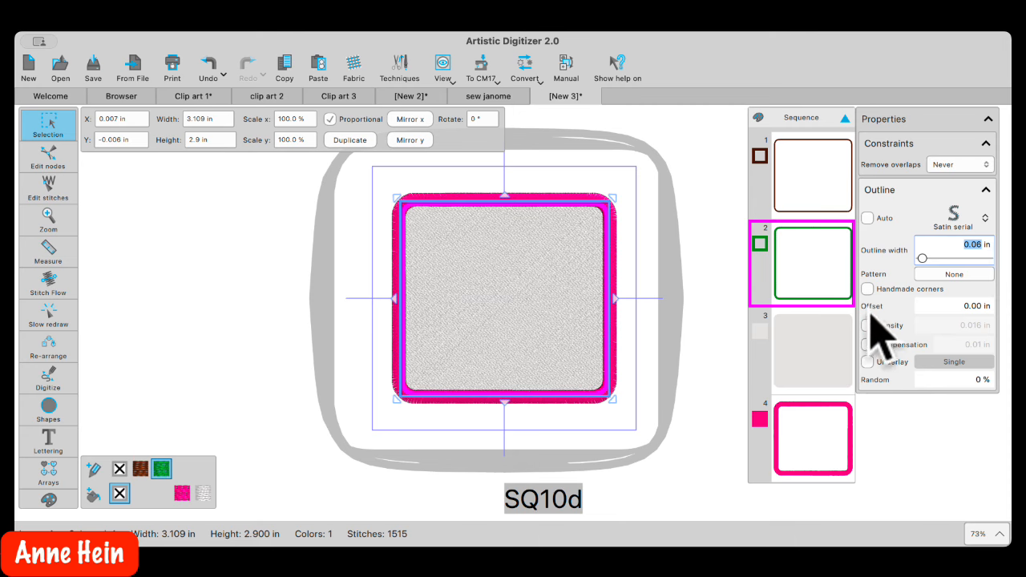
Give the green satin outline a 0.07 in offset and drag it to the bottom of the sewing order
left_click(947, 308)
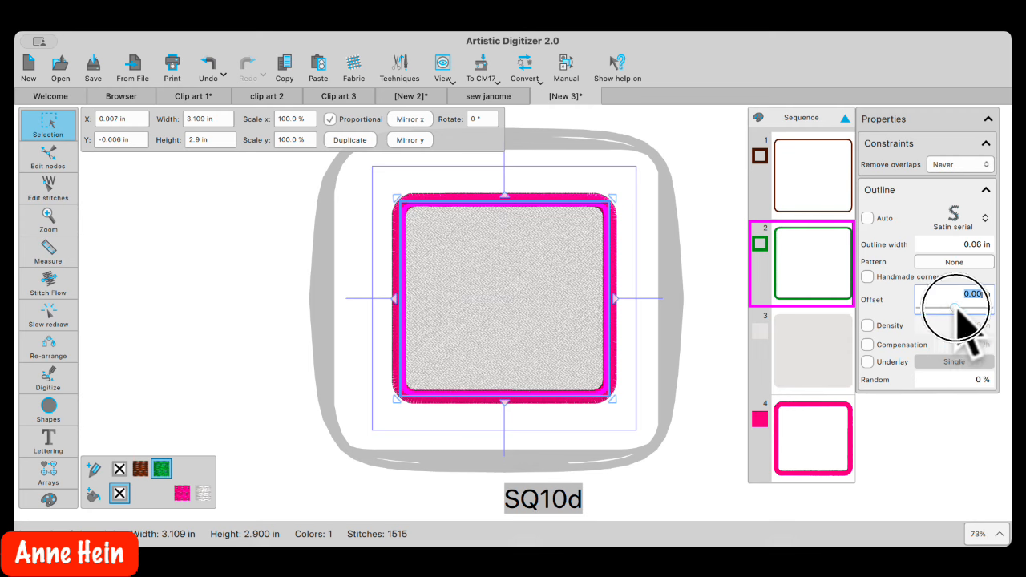
left_click_drag(959, 308, 959, 311)
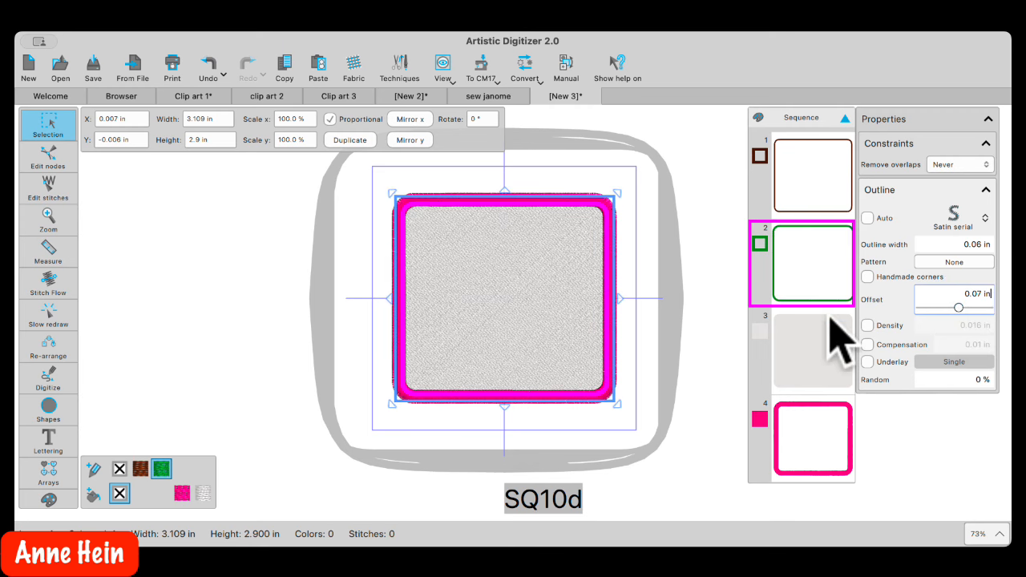
scroll(661, 328, "up", 2)
scroll(662, 327, "up", 1)
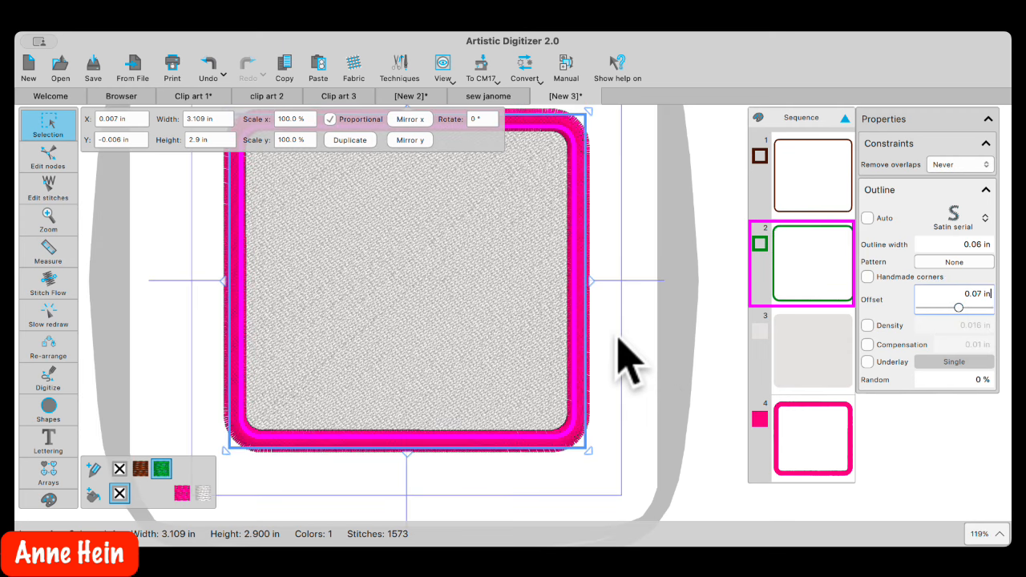
left_click(804, 253)
left_click_drag(804, 252, 824, 473)
left_click(589, 295)
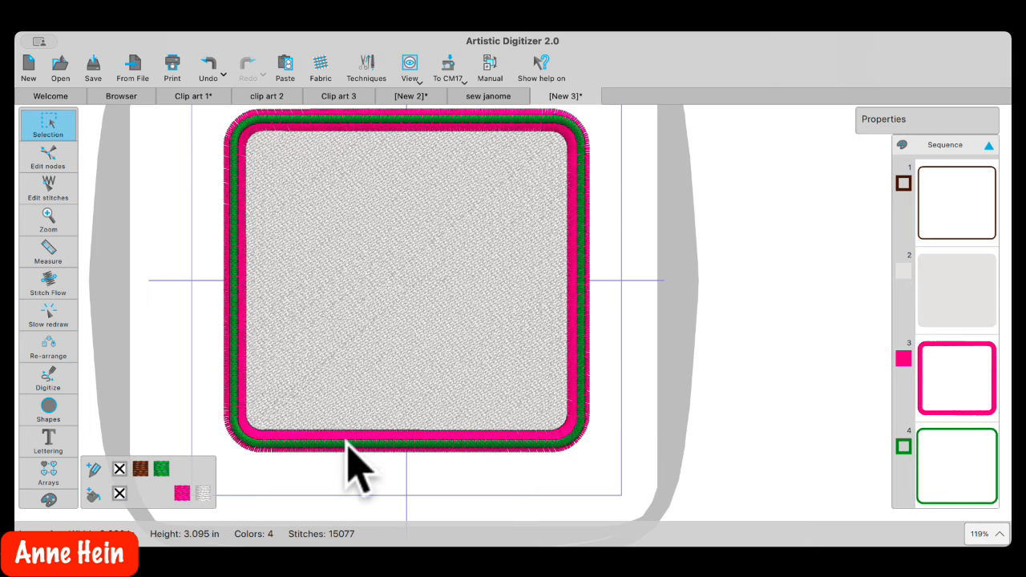
Enable custom density on sequence item 4 and set it to about 0.093 in for an open zigzag
left_click(921, 458)
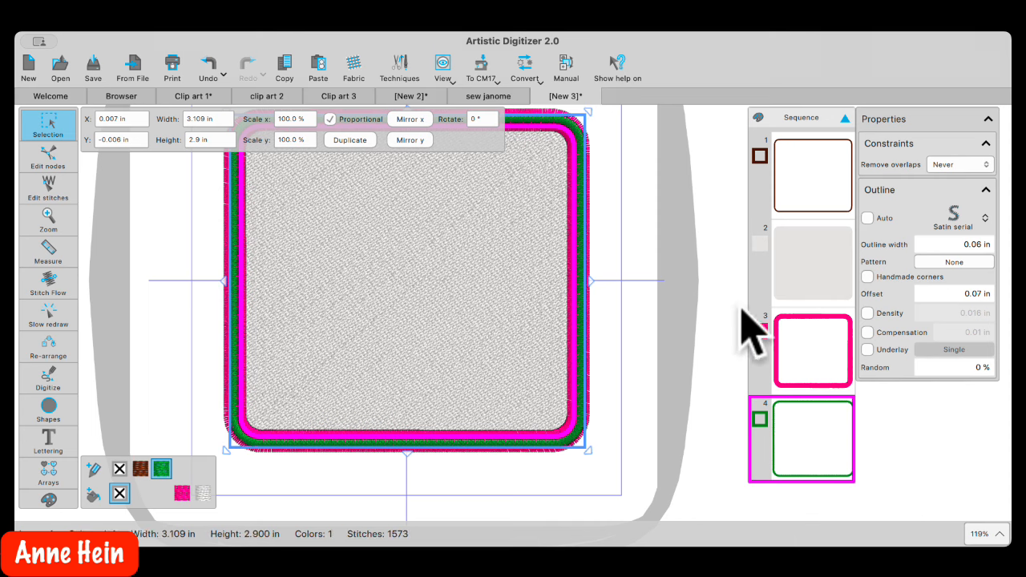
left_click(867, 313)
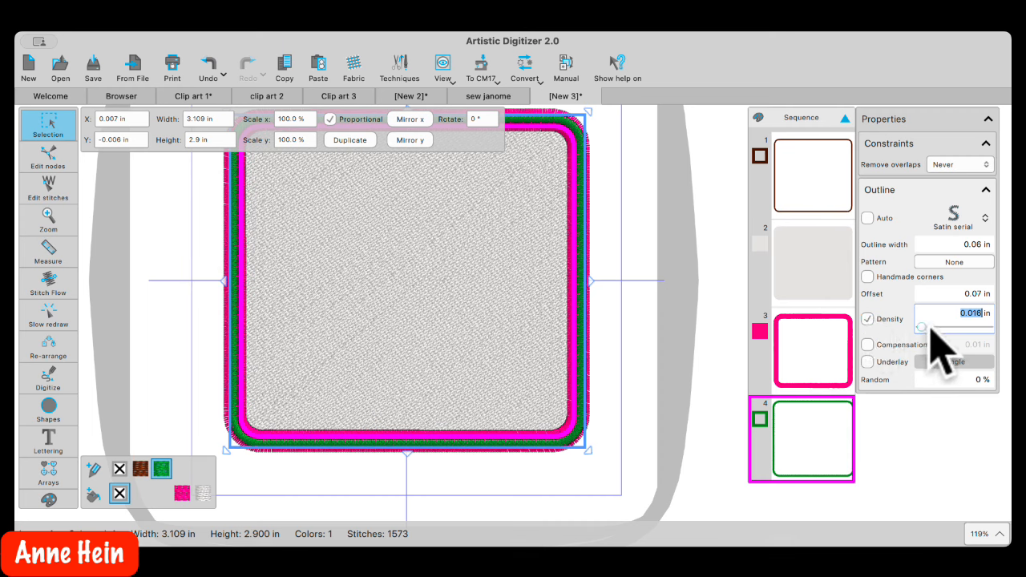
left_click_drag(930, 325, 931, 329)
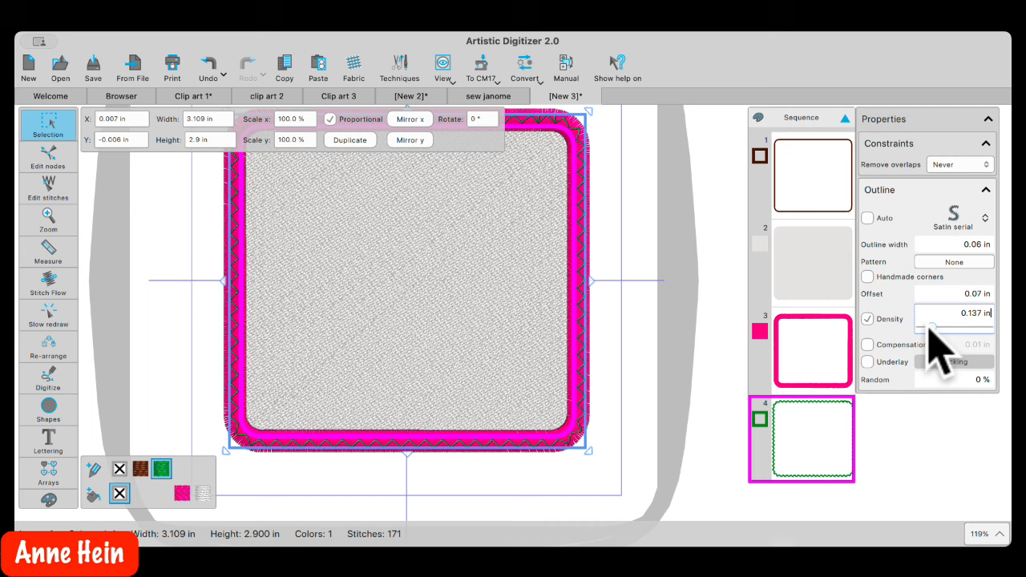
left_click_drag(929, 326, 926, 326)
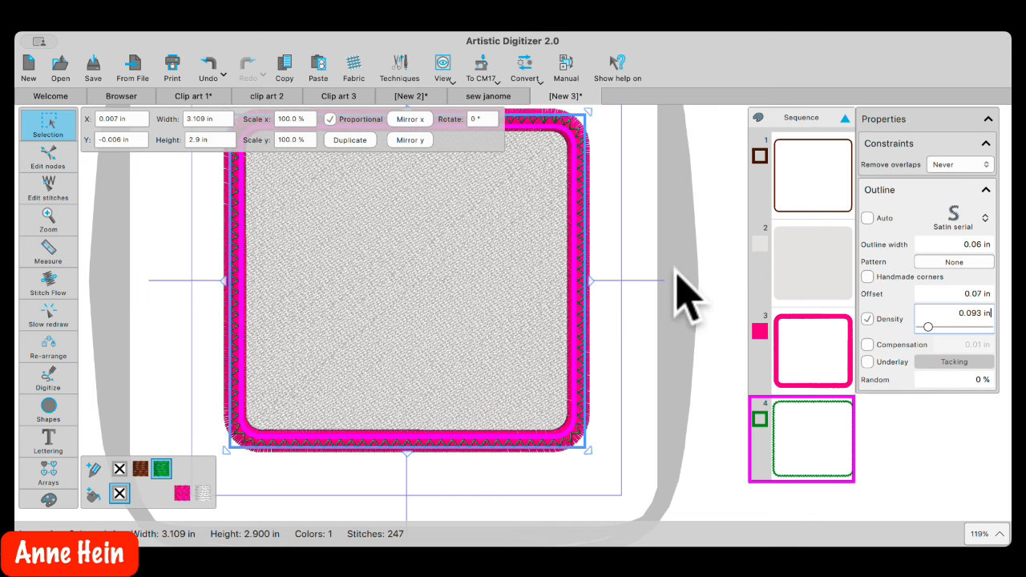
left_click(615, 372)
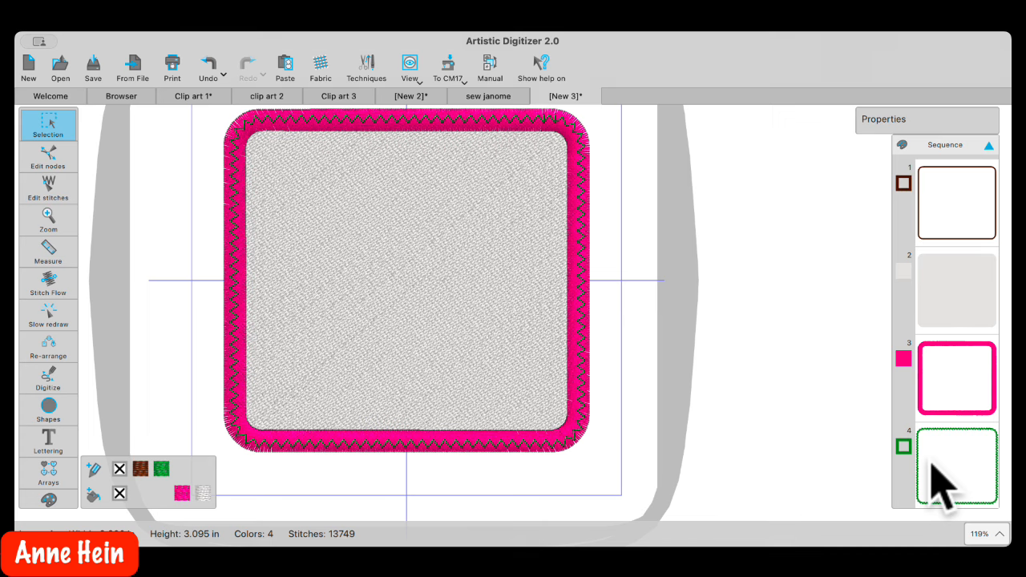
Drag the green zigzag outline from item 4 up to second place in the Sequence panel
left_click(939, 483)
left_click_drag(828, 457, 811, 227)
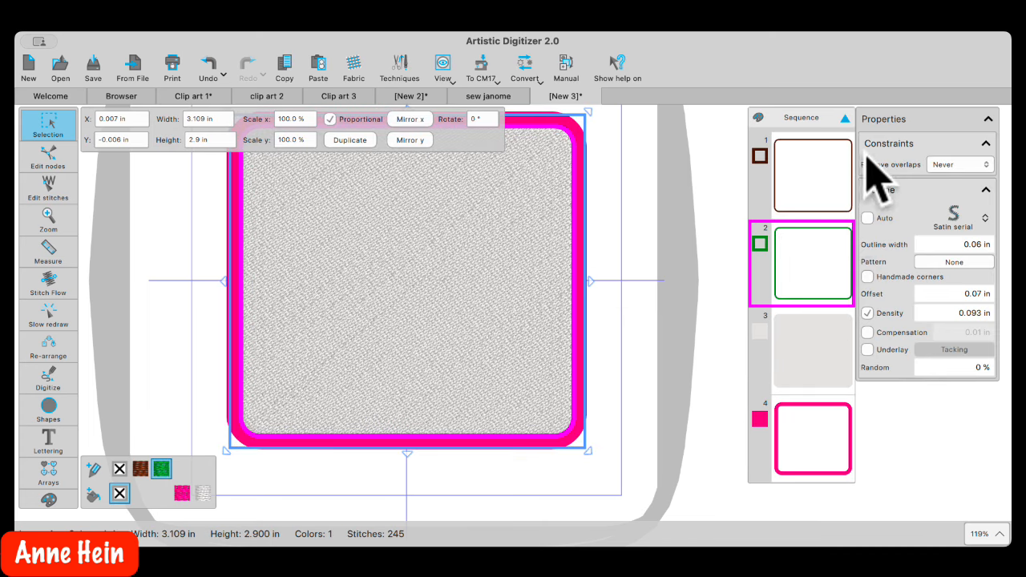
left_click(798, 190)
left_click(800, 274)
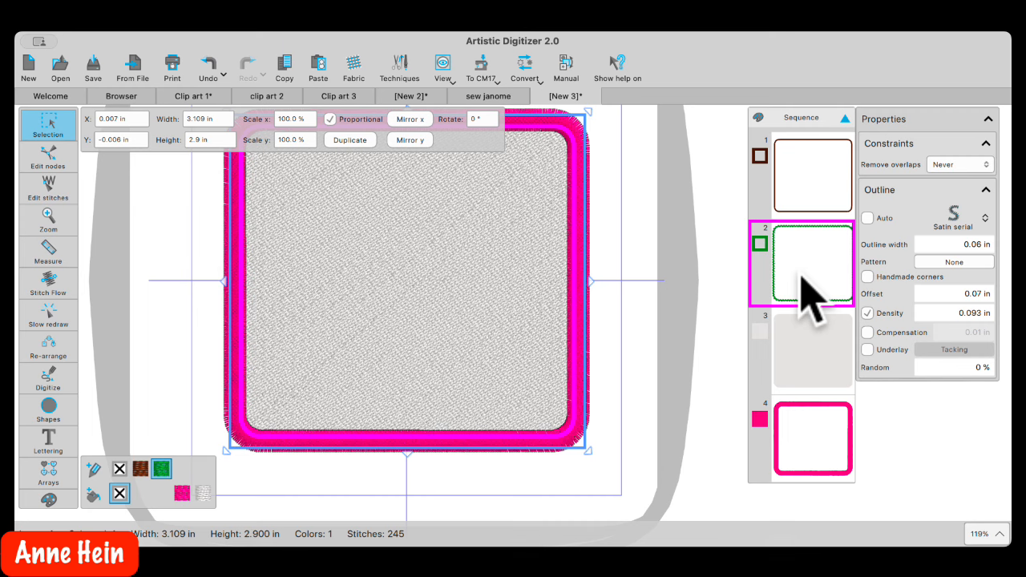
Review the grey Step fill and pink satin border settings, ending with the fill selected
left_click(811, 374)
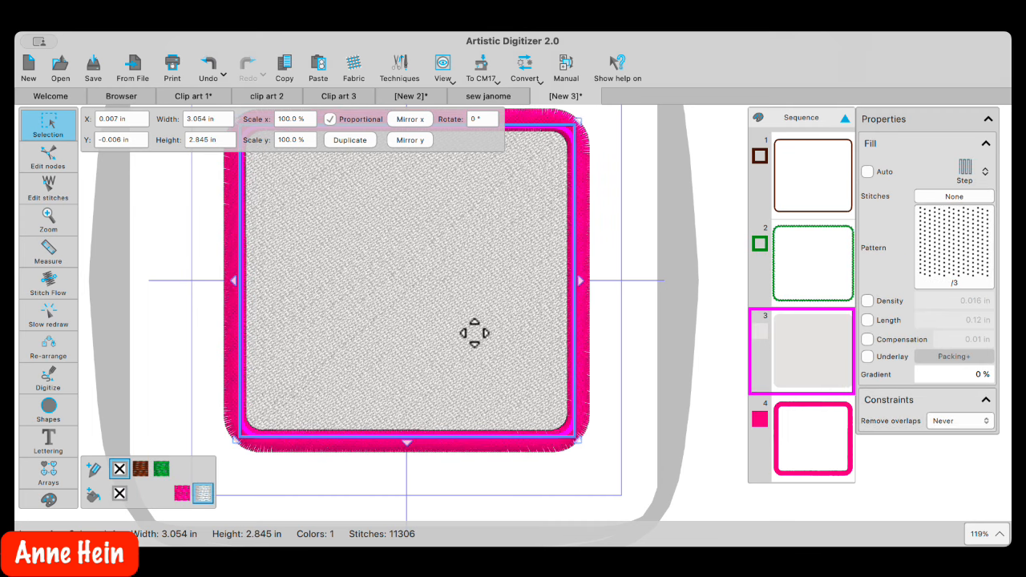
left_click(820, 437)
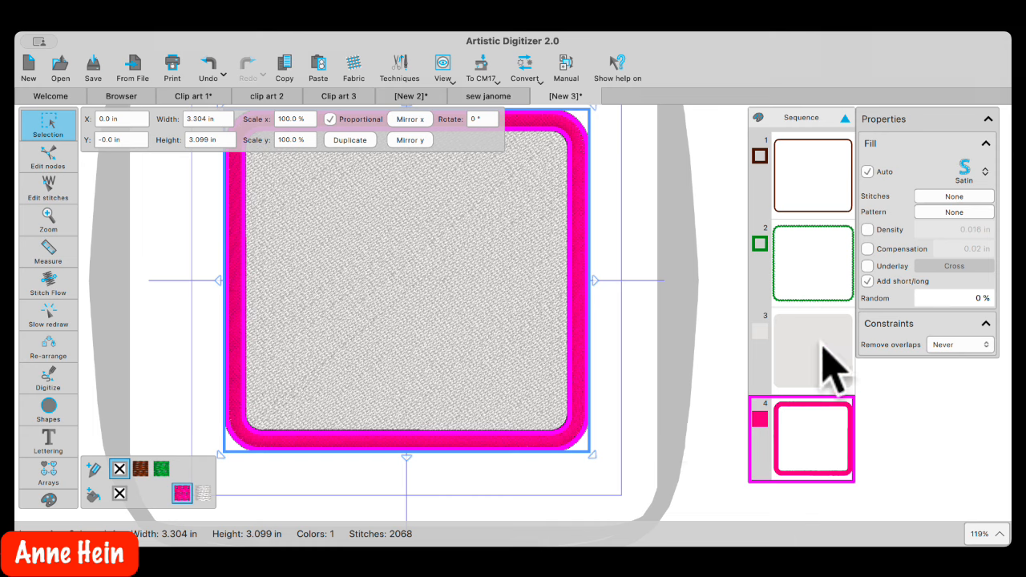
left_click(810, 377)
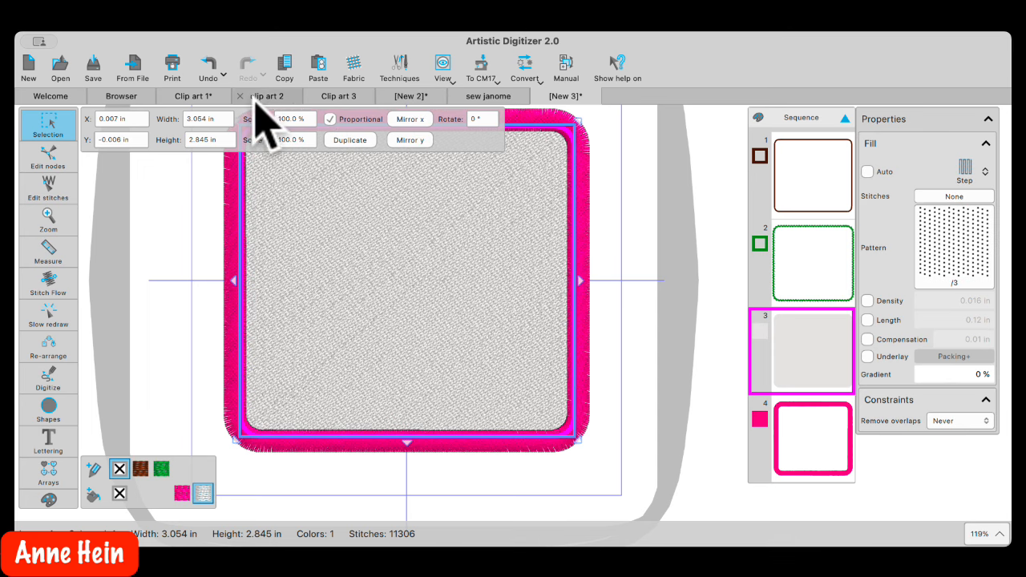
Copy the red sewing-machine outline and inner rectangle from sew janome, then return to [New 3]
left_click(488, 96)
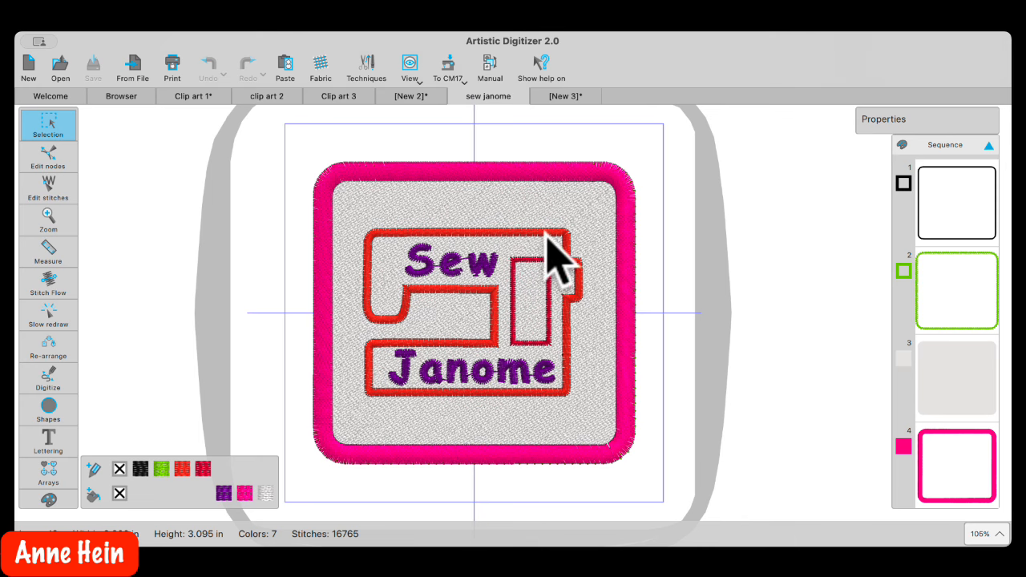
left_click(534, 232)
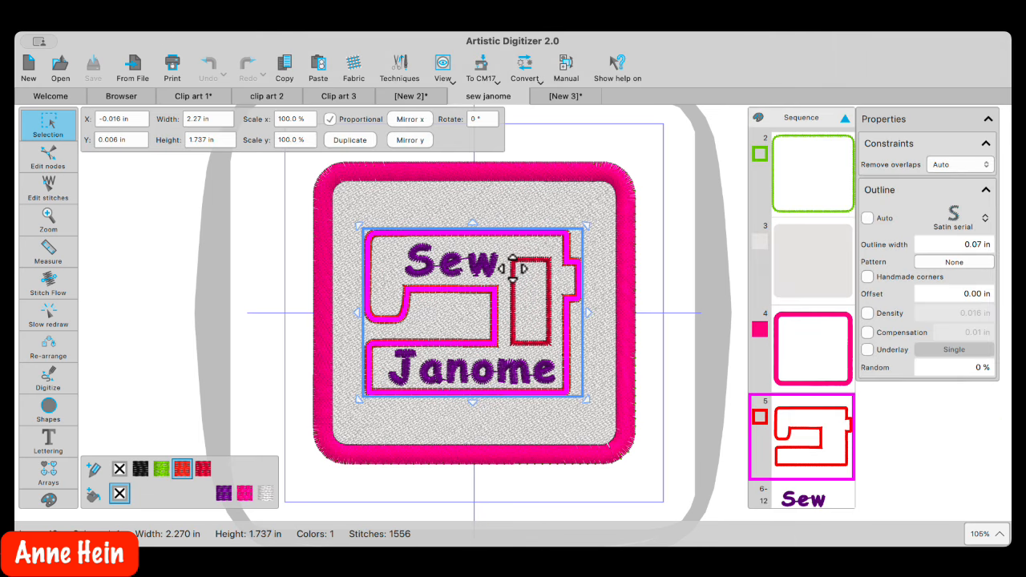
left_click(545, 268, "shift")
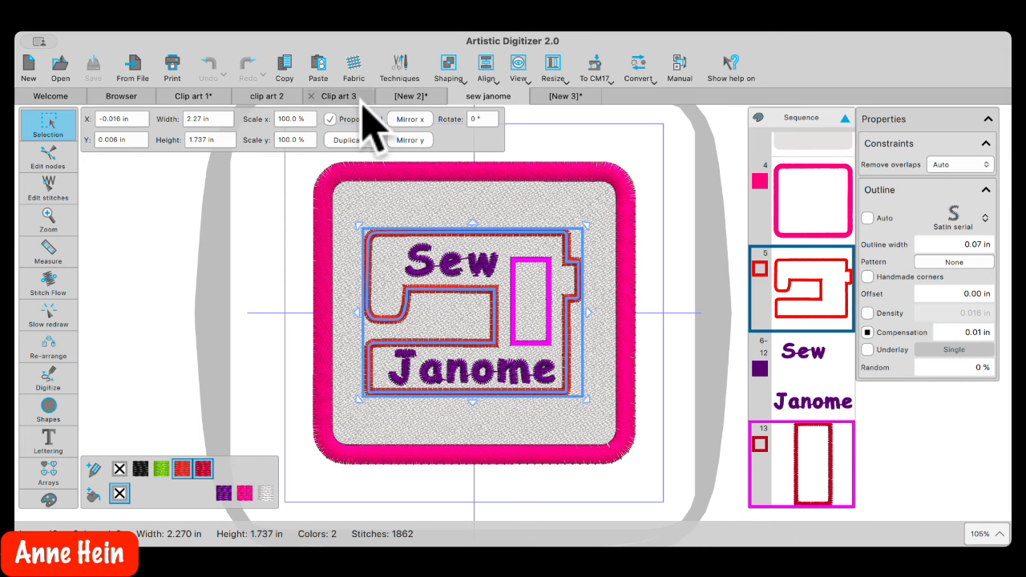
left_click(560, 96)
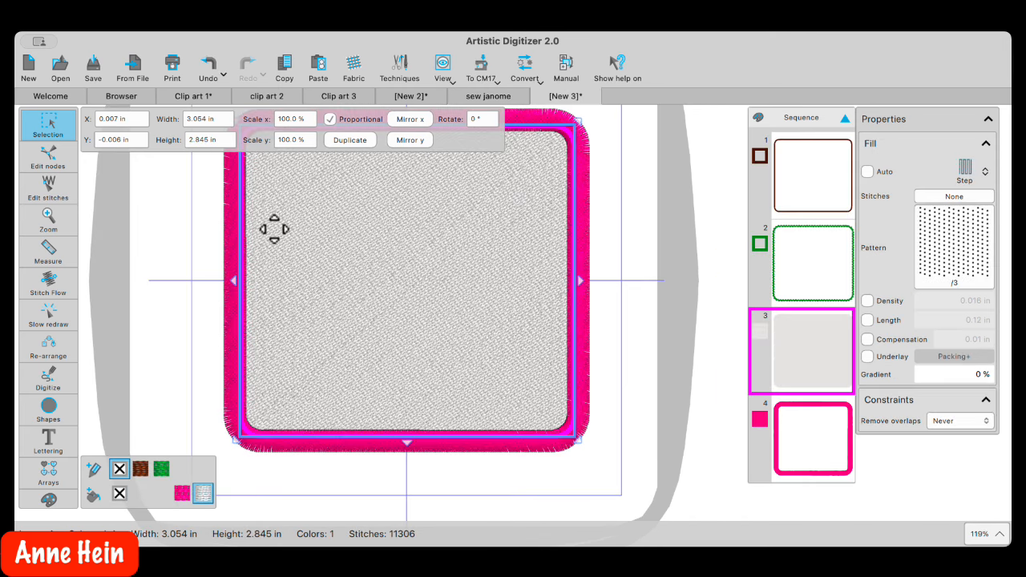
Paste the copied sewing-machine outline and centre it on the grey patch
right_click(295, 194)
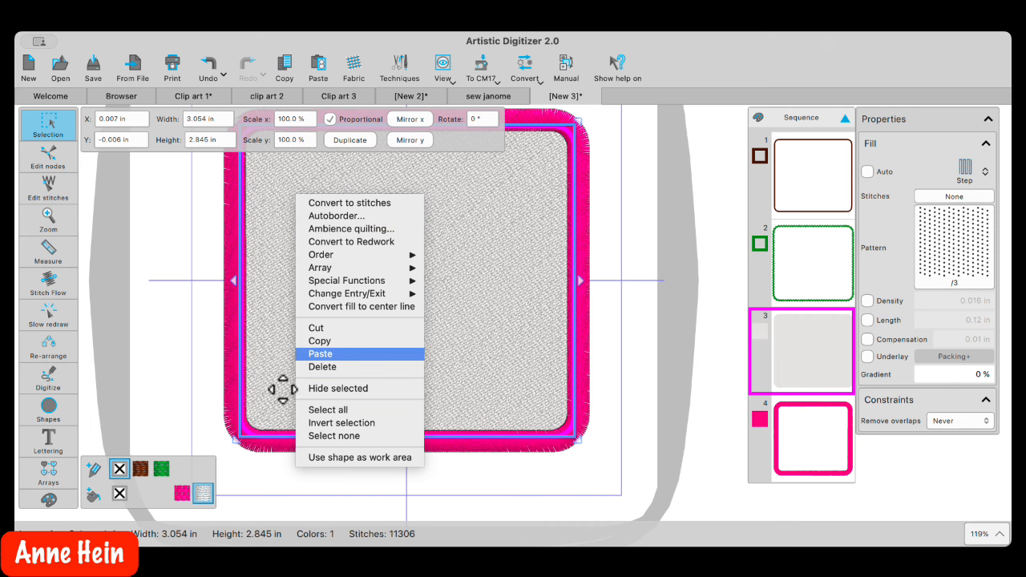
left_click(321, 355)
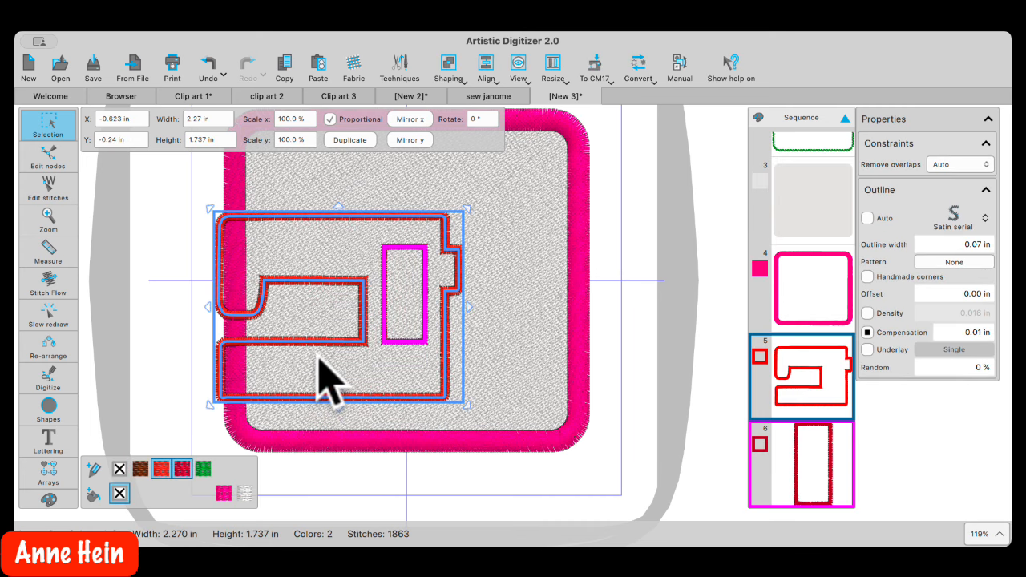
left_click_drag(335, 250, 395, 225)
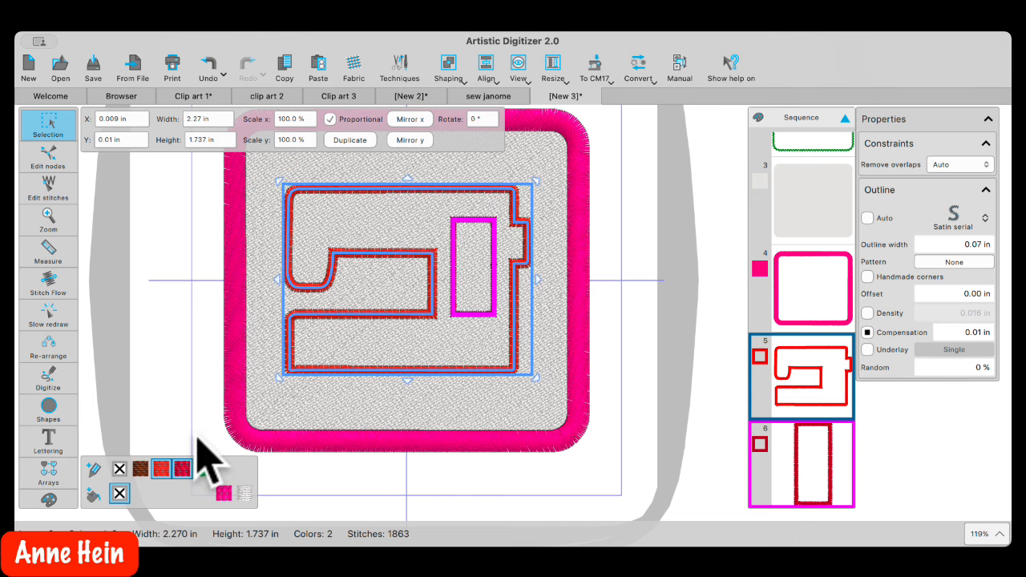
Give the inner rectangle the same red thread and return to the sew janome design
left_click(163, 469)
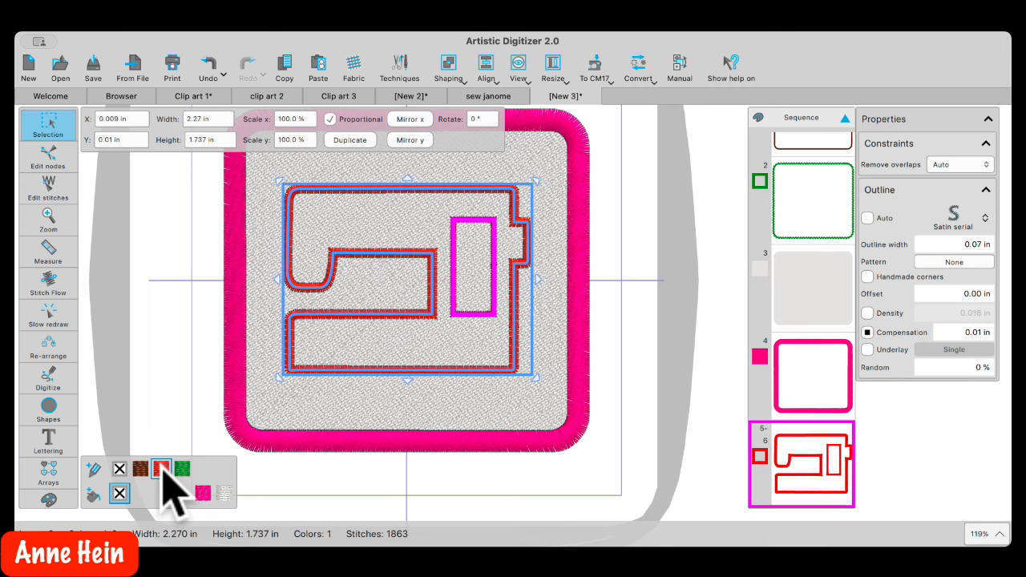
left_click(198, 336)
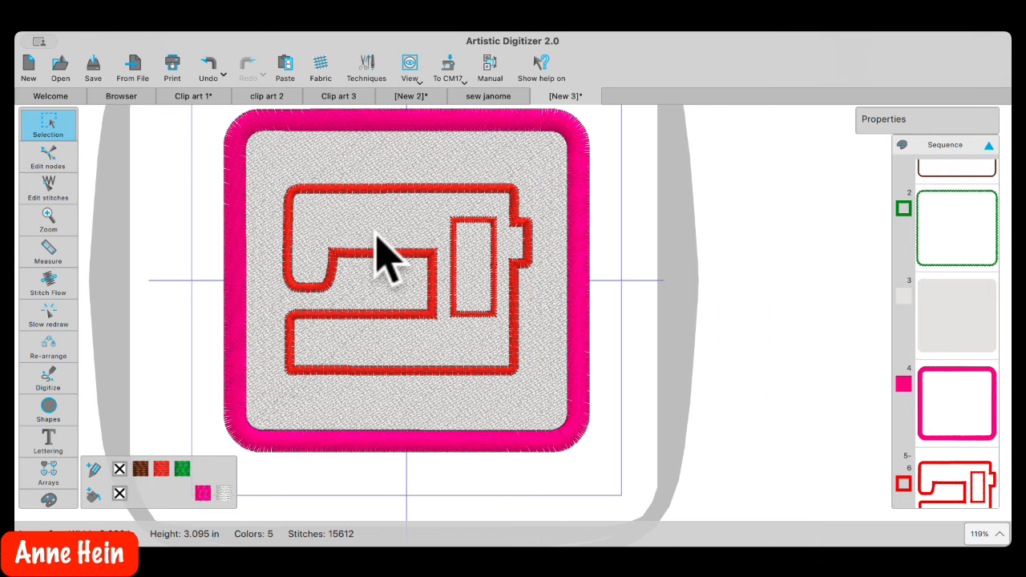
left_click(504, 97)
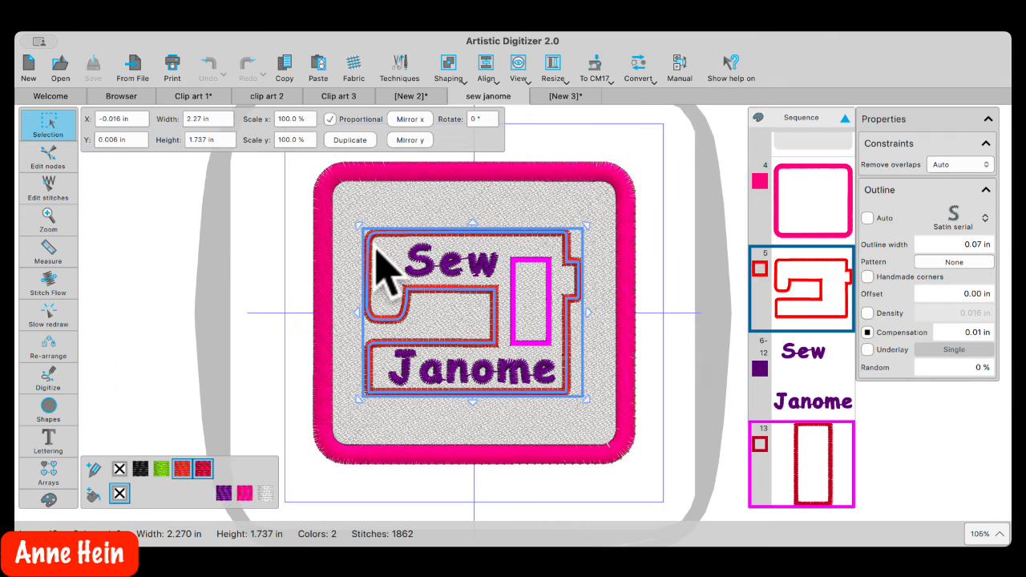
Check the Sew lettering's font settings (xpg219, size 50.0), then activate Lettering on [New 3]
left_click(435, 272)
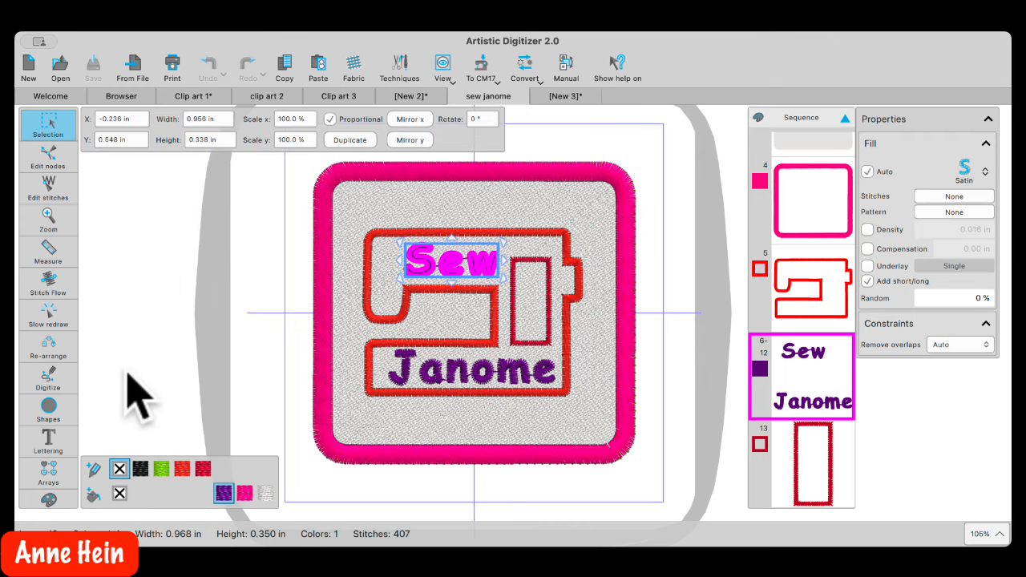
left_click(48, 432)
left_click(95, 438)
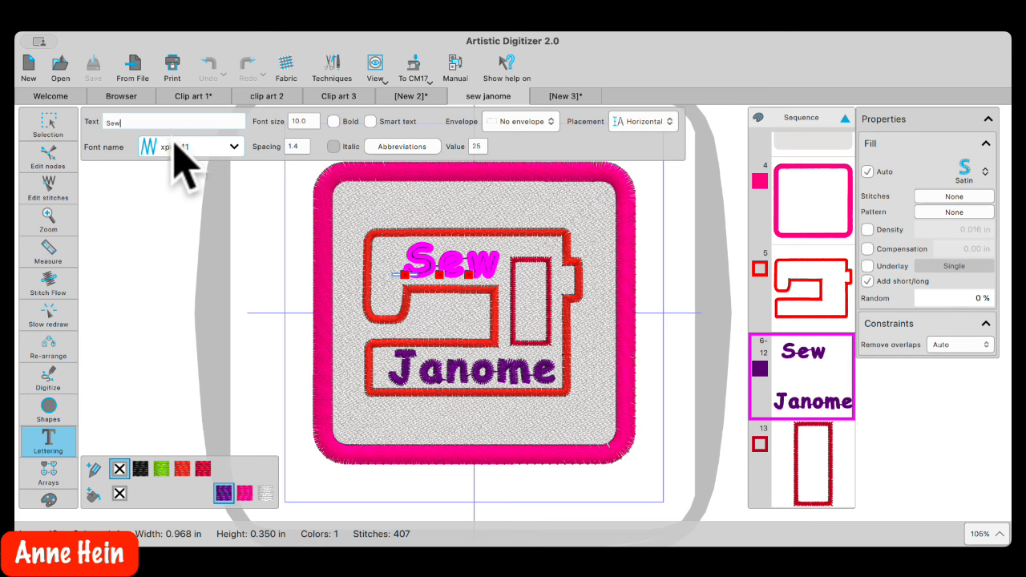
left_click(565, 96)
left_click(48, 468)
left_click(48, 439)
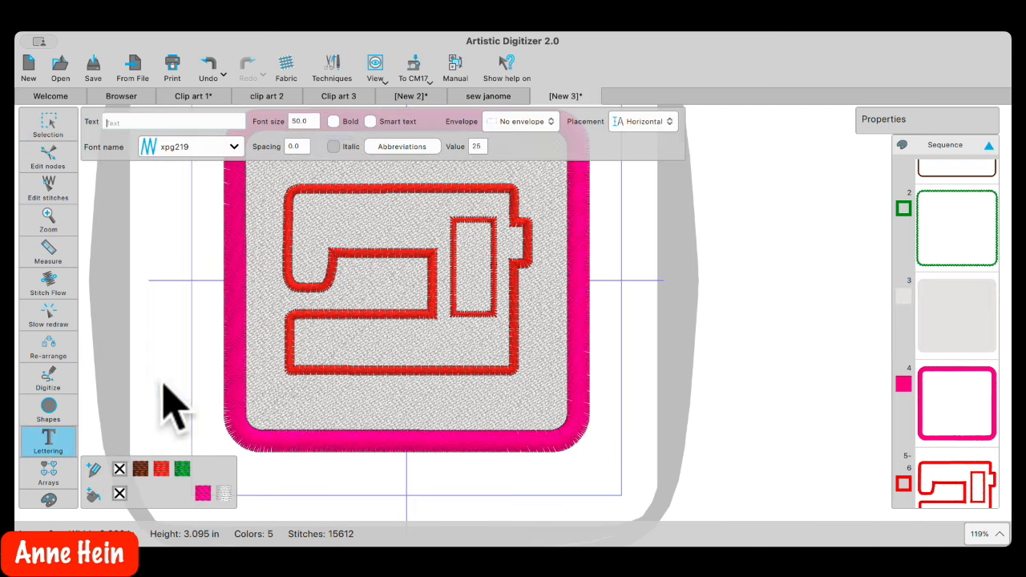
Place the lettering start point inside the sewing machine and choose the xpg041 font
left_click(333, 233)
left_click(234, 147)
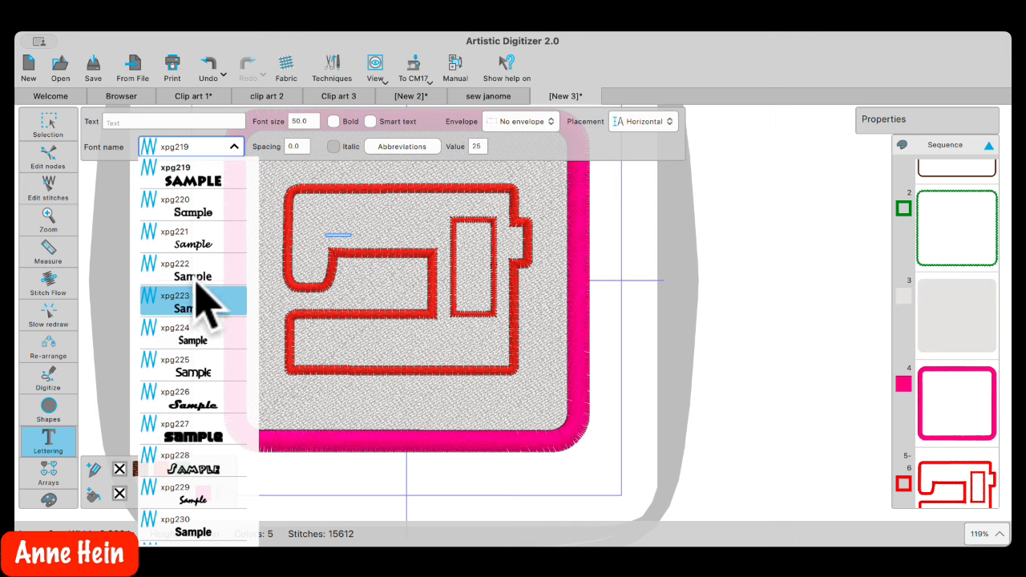
scroll(202, 257, "down", 1)
scroll(202, 250, "up", 5)
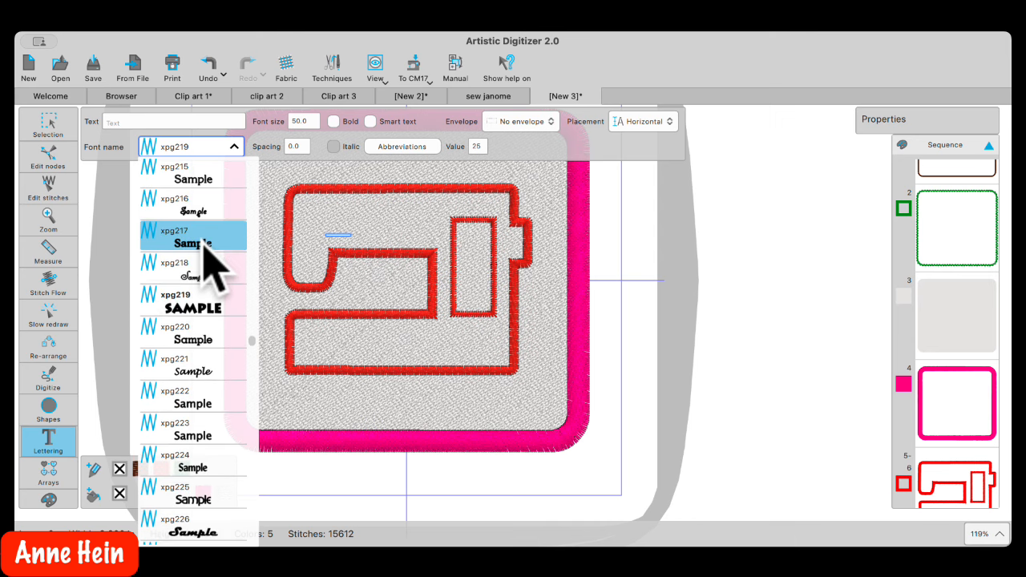
scroll(205, 252, "up", 7)
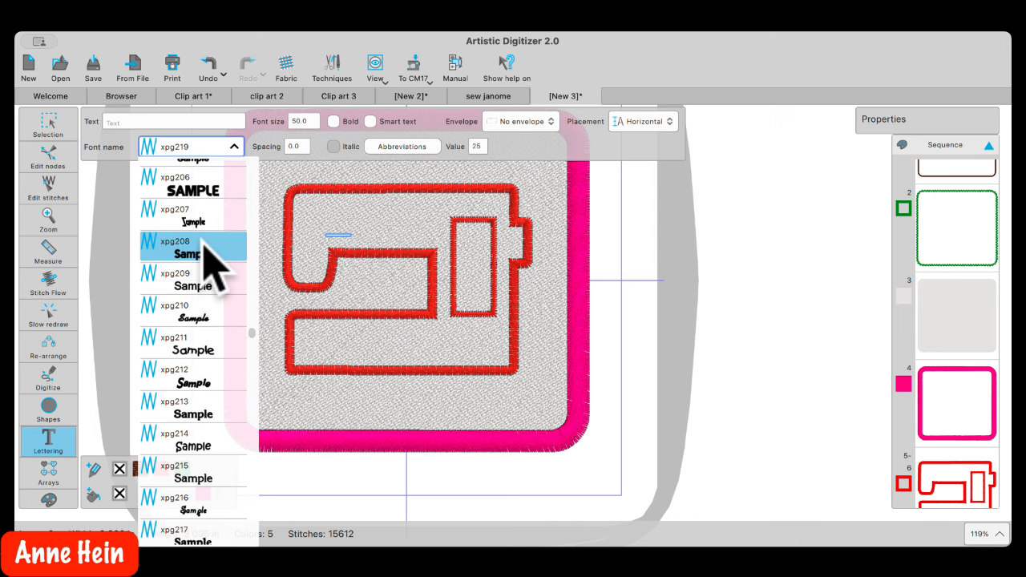
scroll(204, 252, "up", 6)
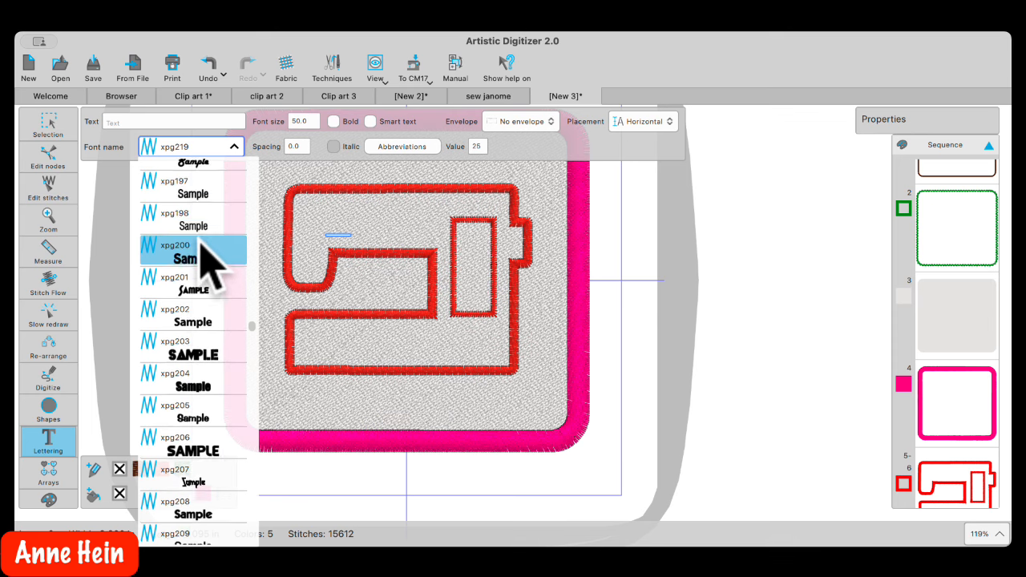
scroll(204, 252, "up", 7)
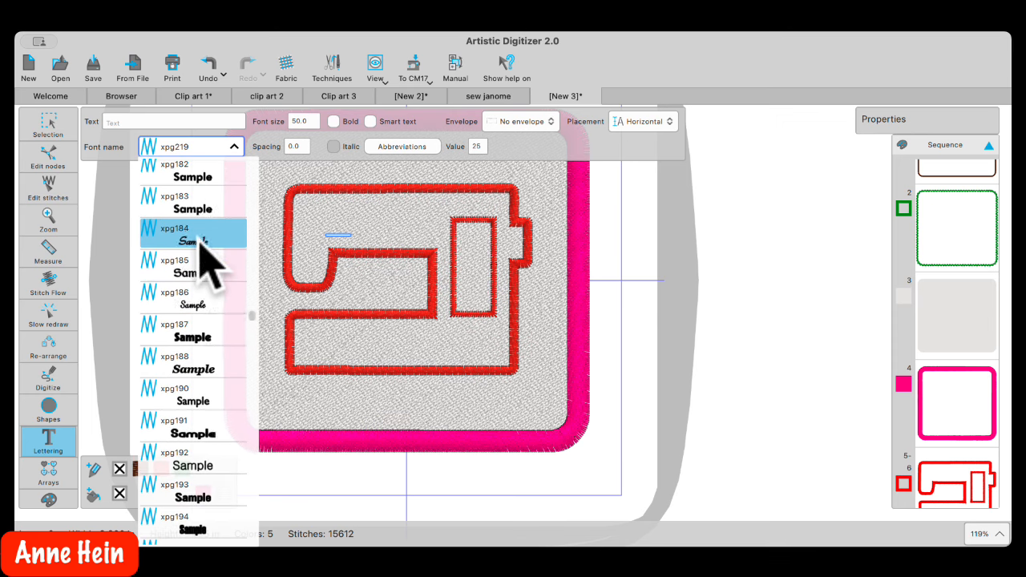
scroll(205, 253, "up", 4)
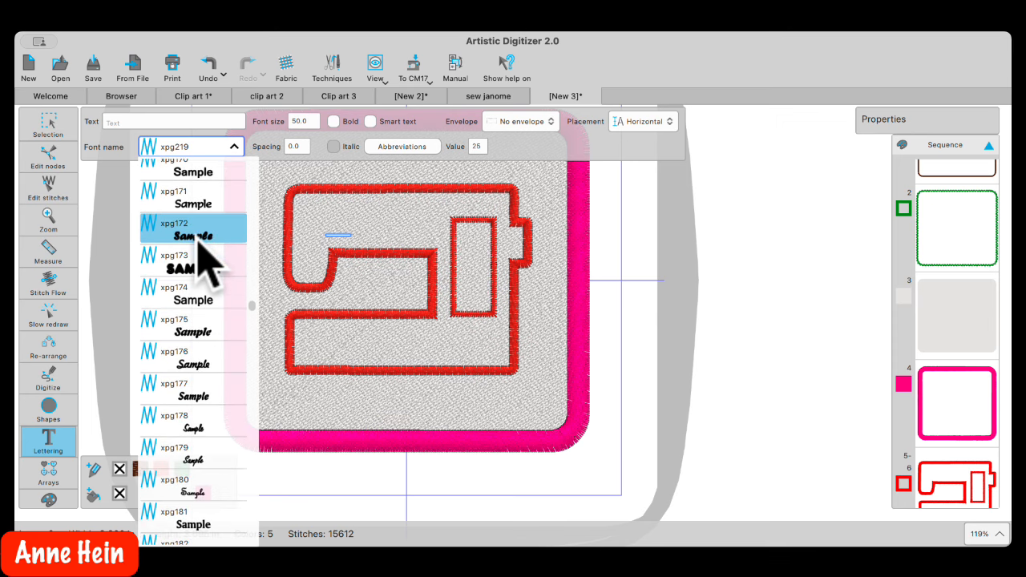
scroll(198, 243, "up", 10)
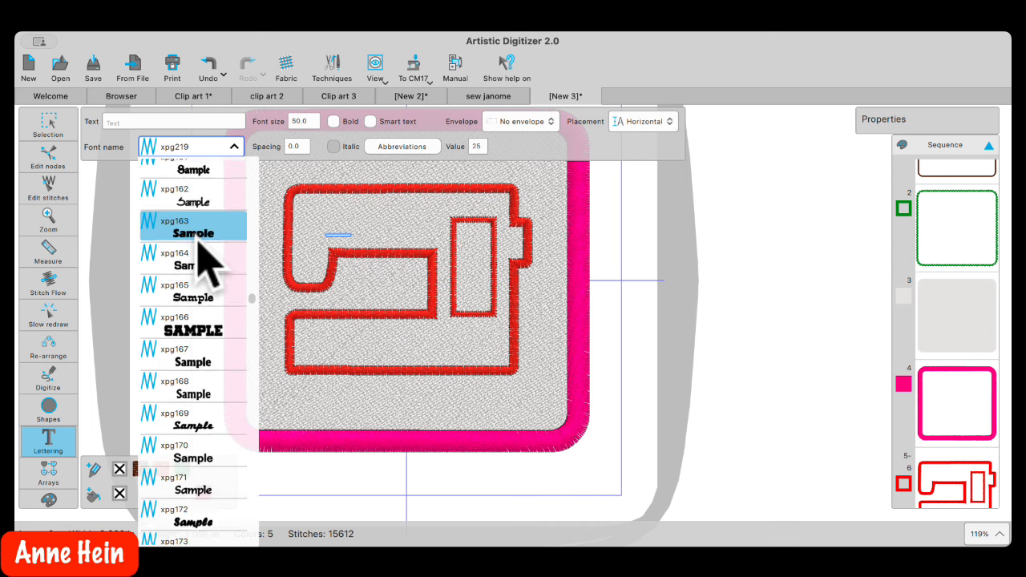
scroll(197, 243, "up", 10)
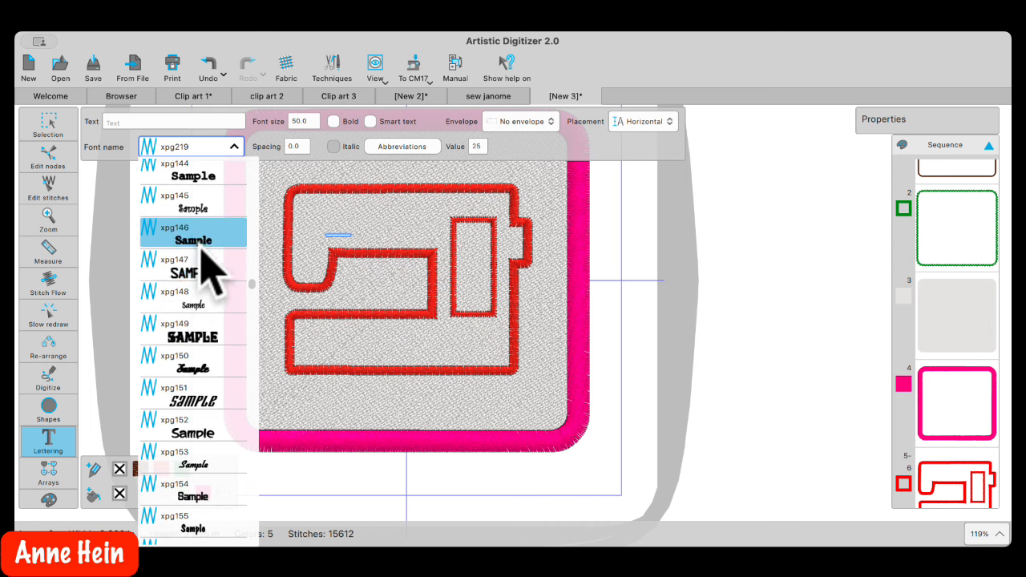
left_click_drag(252, 283, 262, 196)
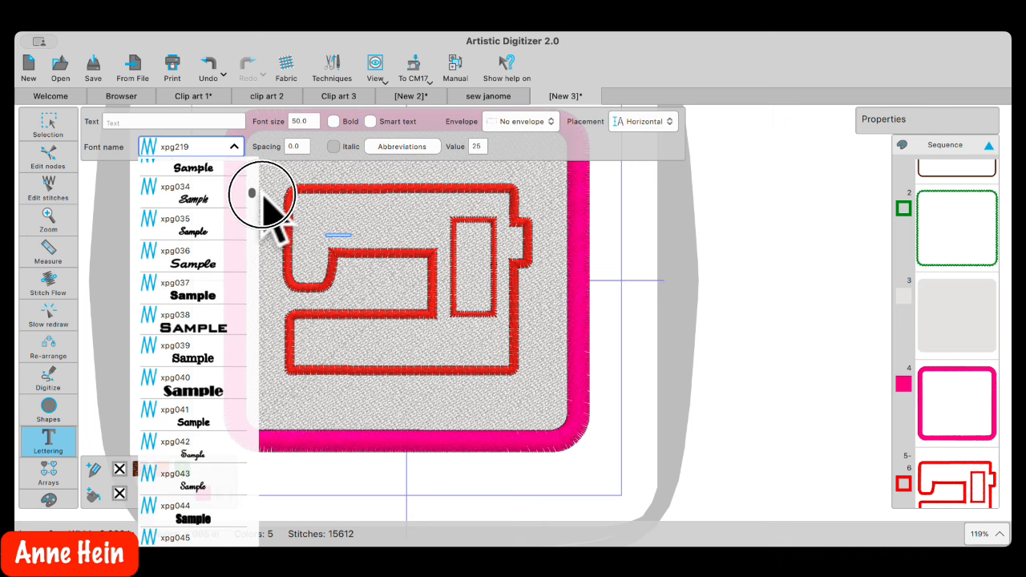
left_click(186, 416)
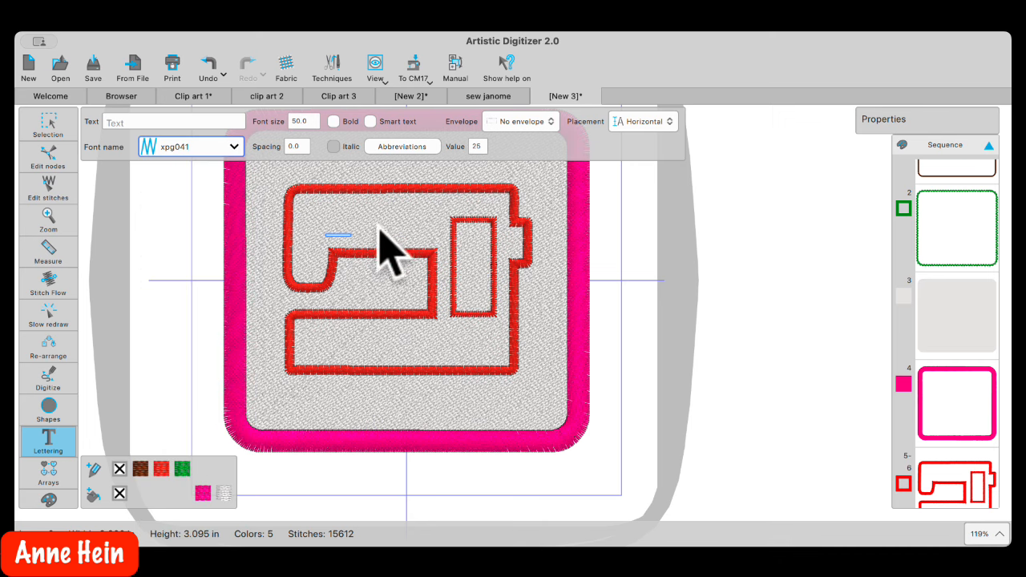
left_click(127, 122)
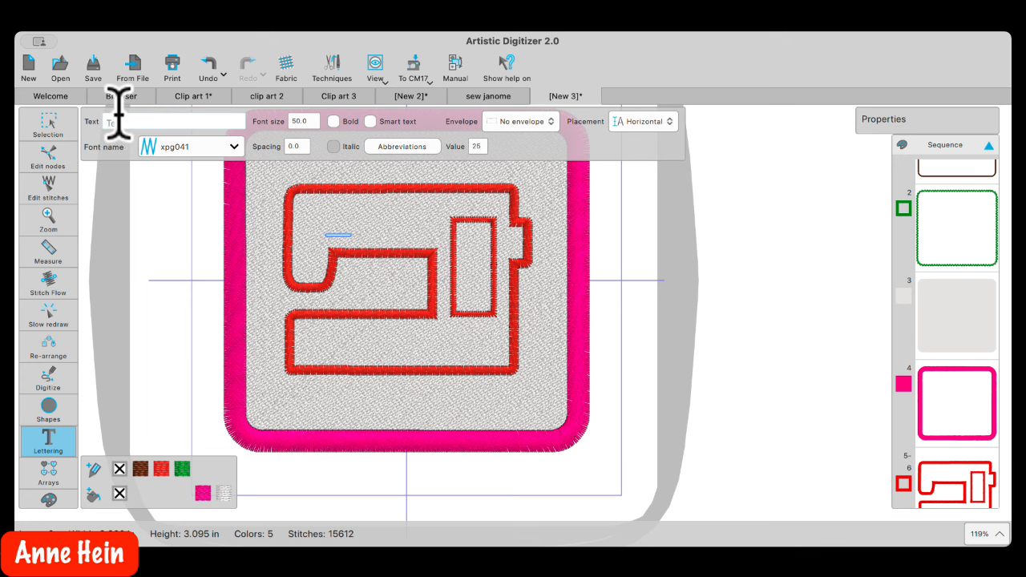
Enter the lettering text 'Sew' at font size 10
type("Sew")
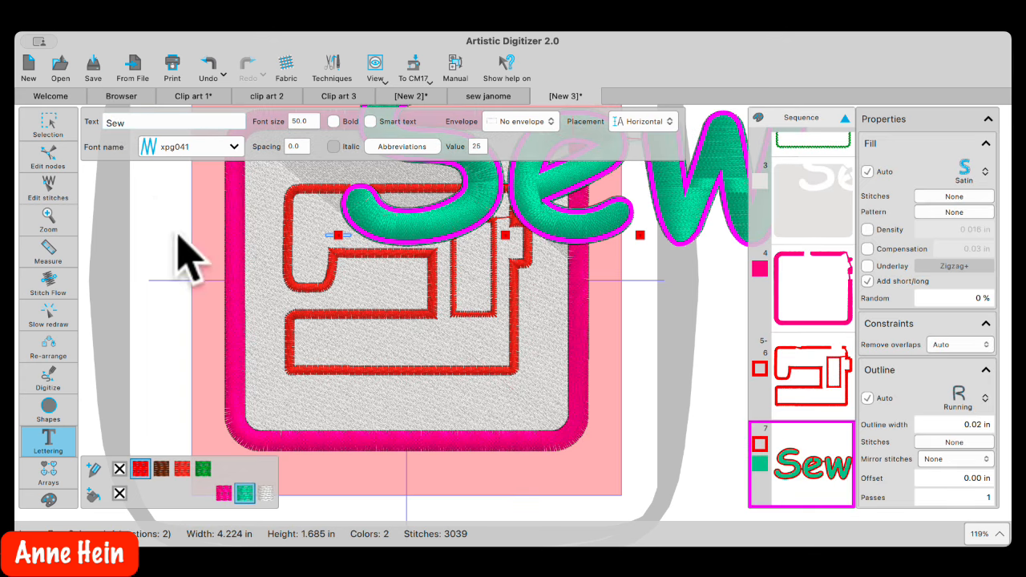
double_click(311, 121)
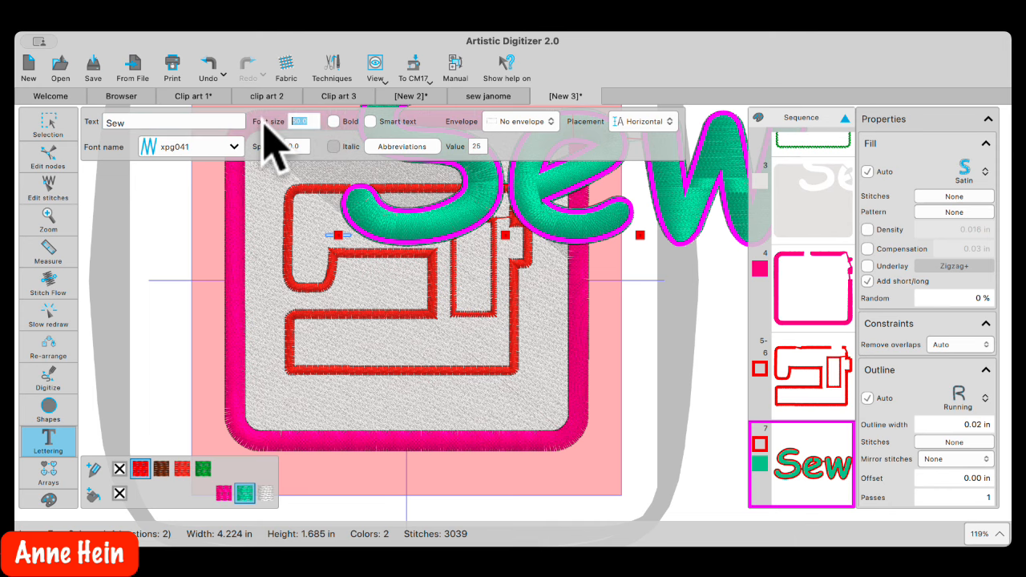
type("10")
key("Return")
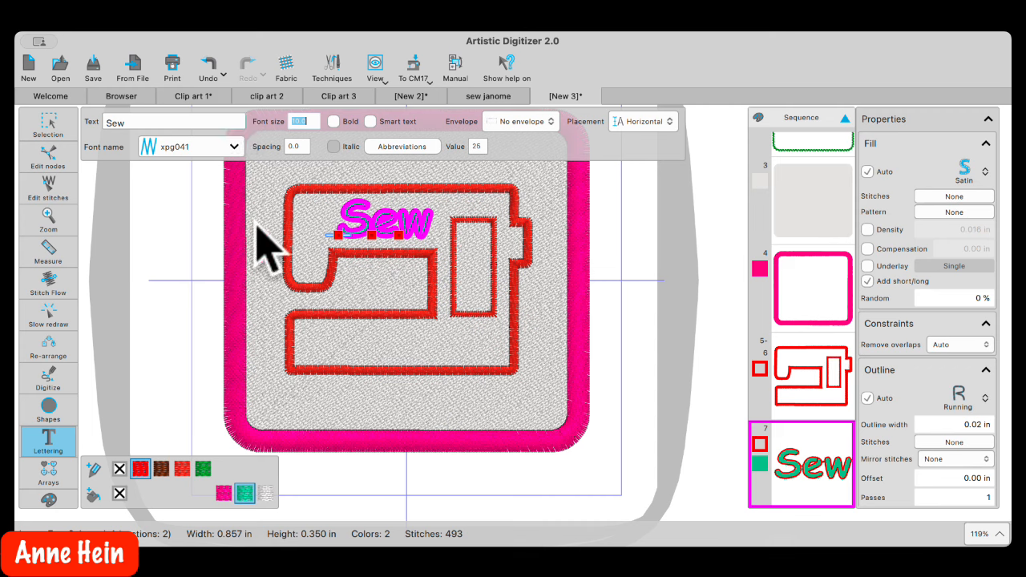
Increase the Sew lettering's letter spacing to 1.1
left_click(300, 151)
left_click_drag(363, 154, 322, 157)
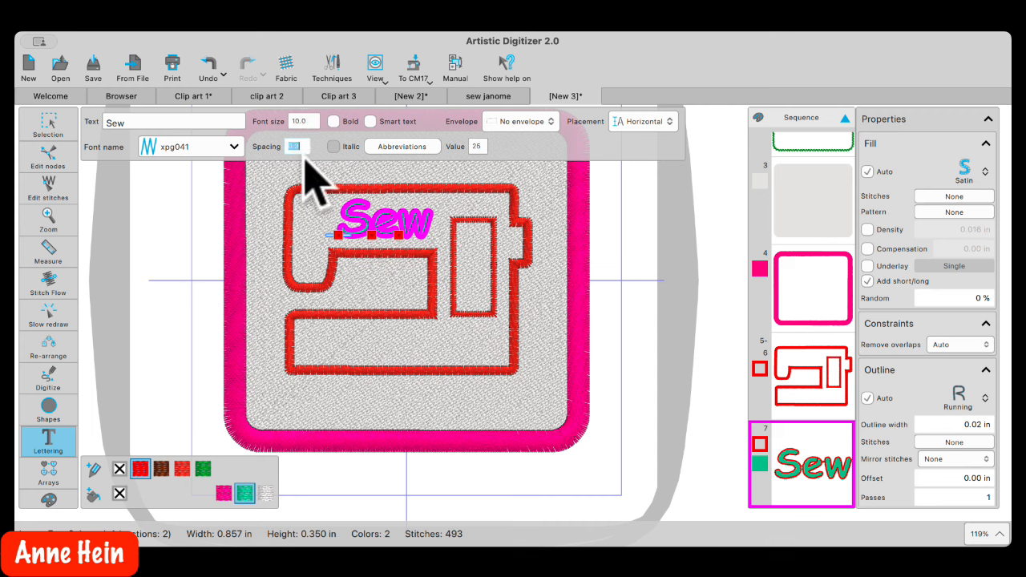
key("Up")
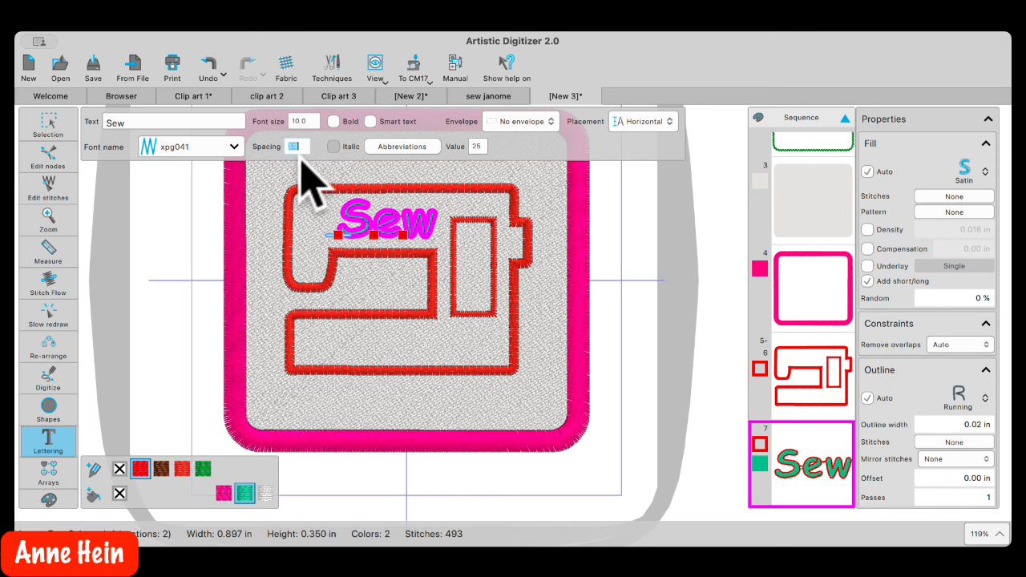
key("Up")
key("Up")
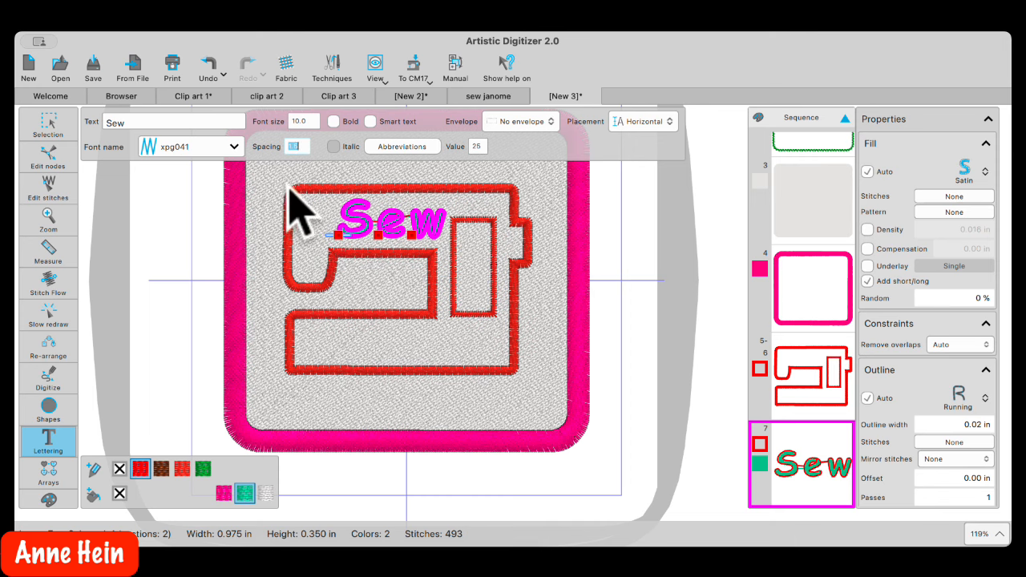
key("Down")
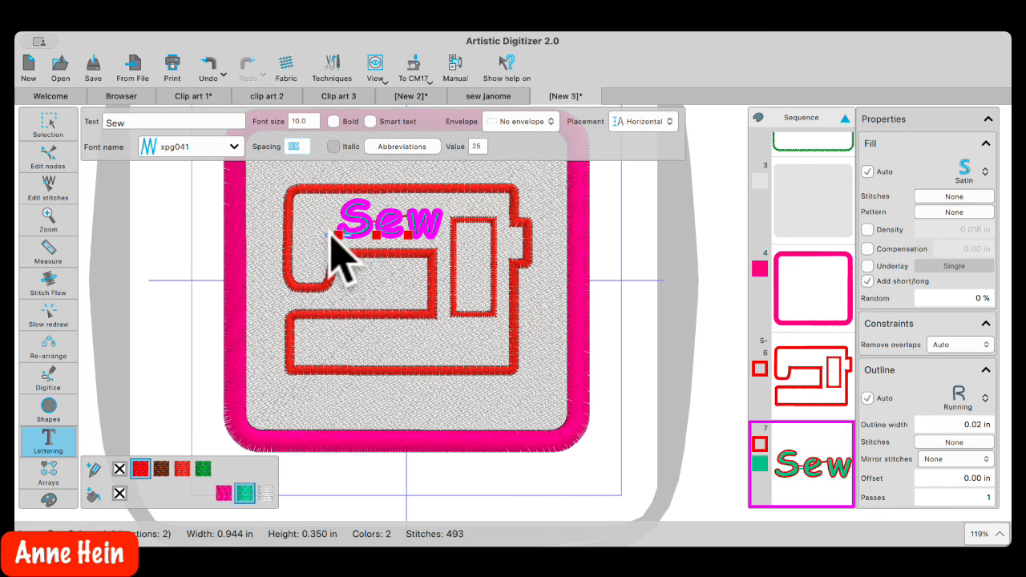
left_click(212, 259)
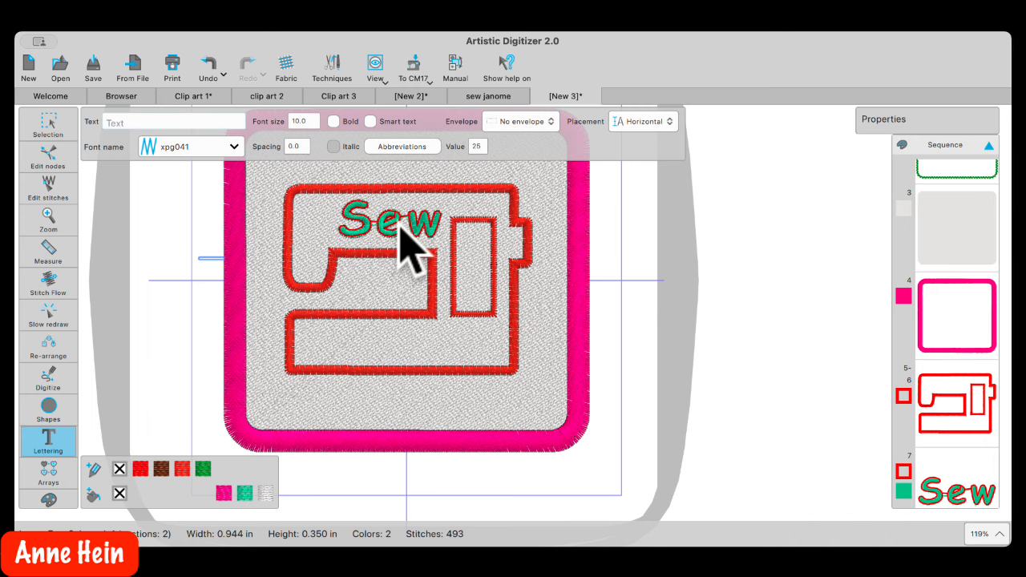
Remove the red outline so the Sew lettering is solid green
left_click(398, 221)
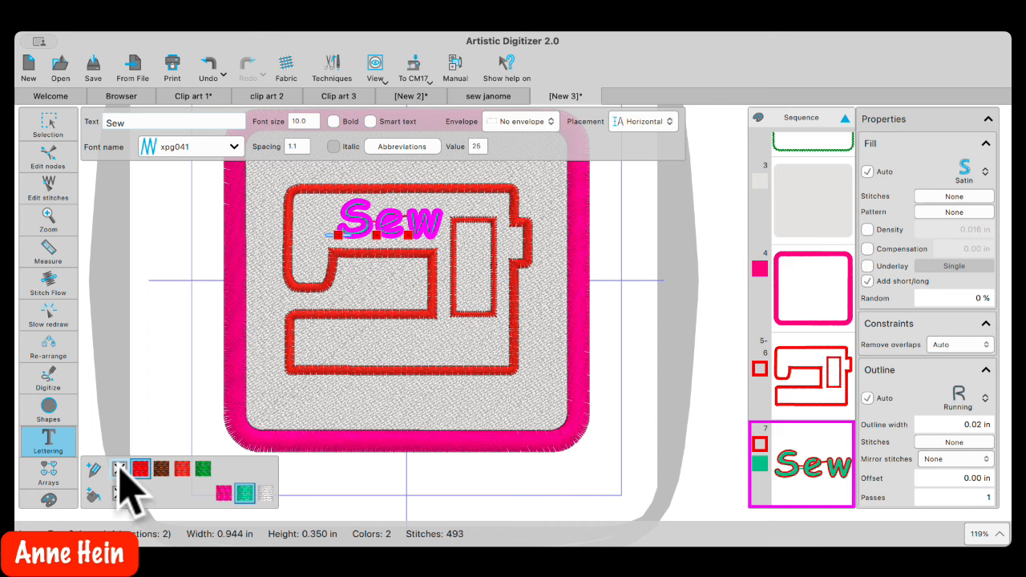
left_click(118, 469)
left_click(191, 249)
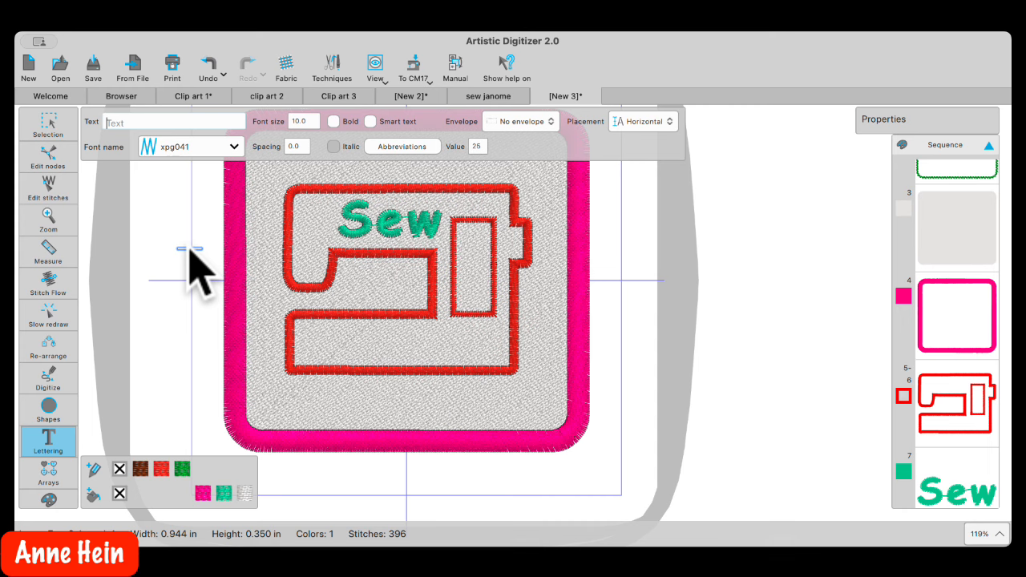
Nudge the Sew lettering slightly up and left inside the sewing machine
left_click(376, 226)
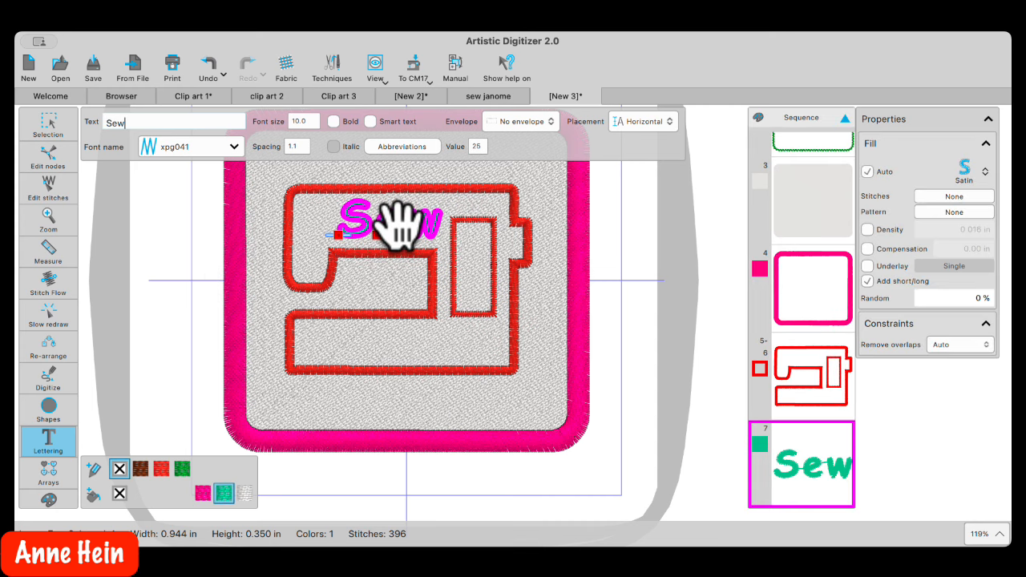
left_click(49, 129)
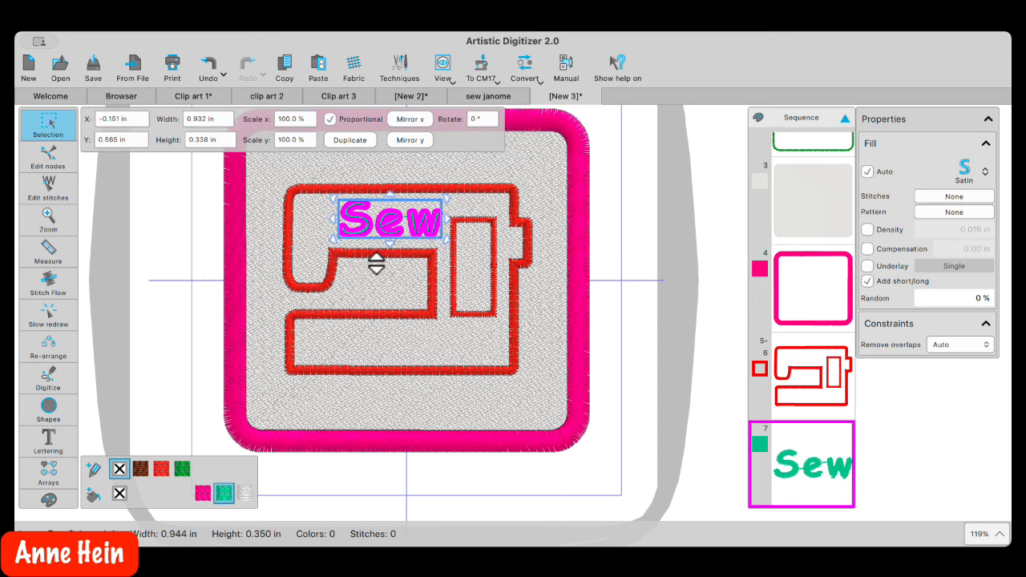
mouse_move(384, 224)
left_mouse_down()
mouse_move(344, 217)
mouse_move(388, 224)
left_mouse_up()
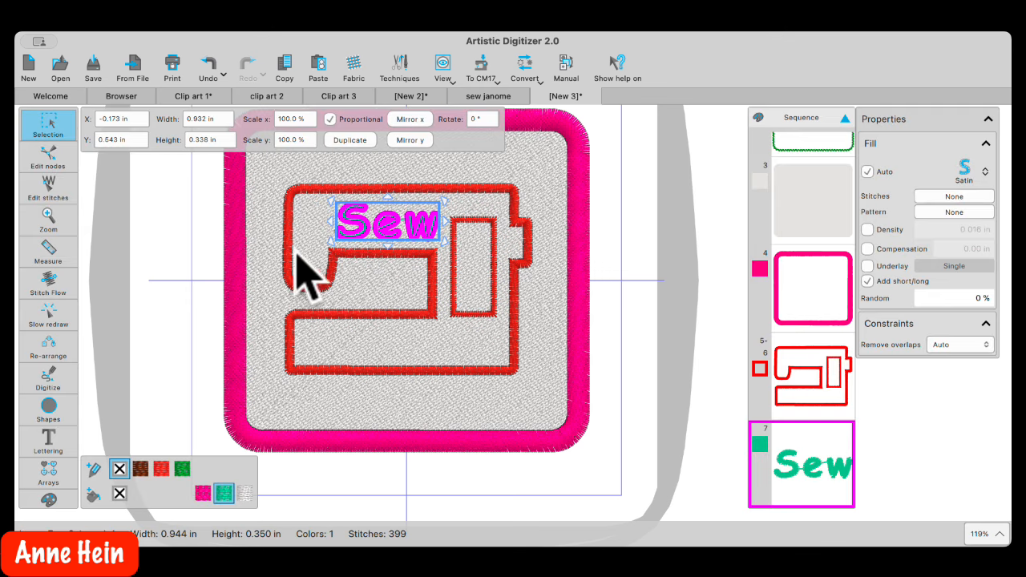
Preview several fonts on the Sew lettering and settle back on xpg041
mouse_move(63, 392)
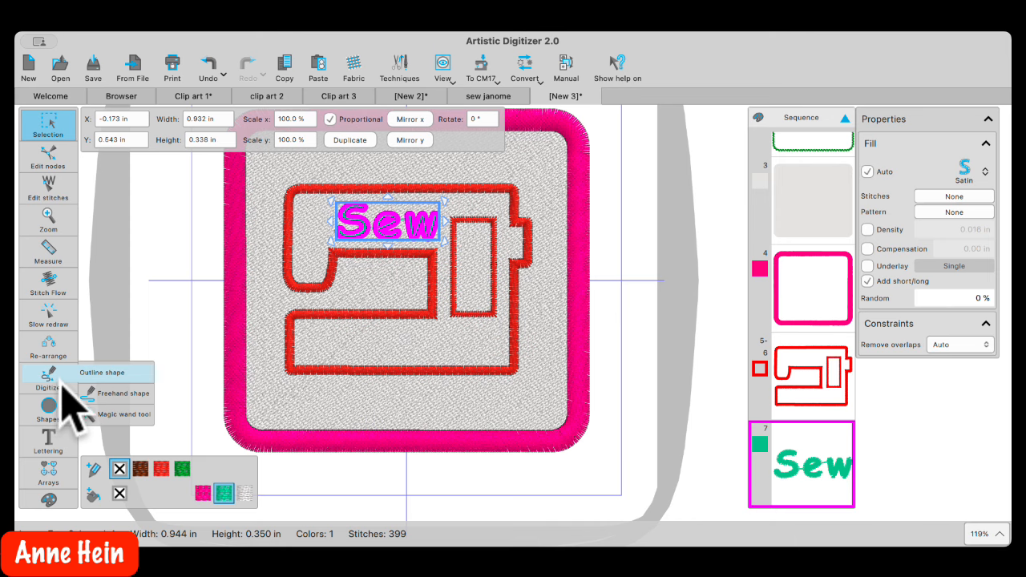
left_click(88, 436)
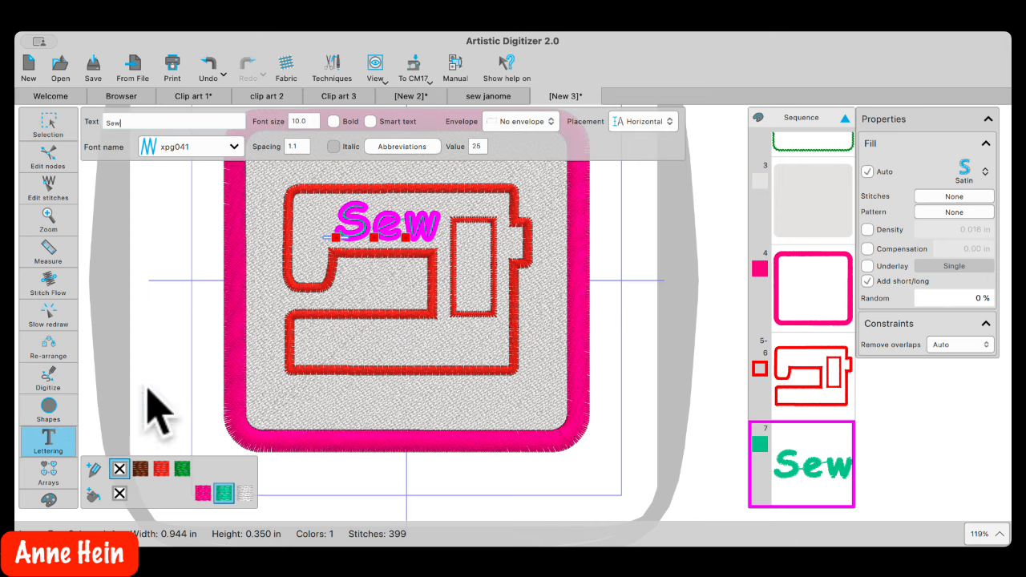
left_click(204, 149)
left_click(199, 147)
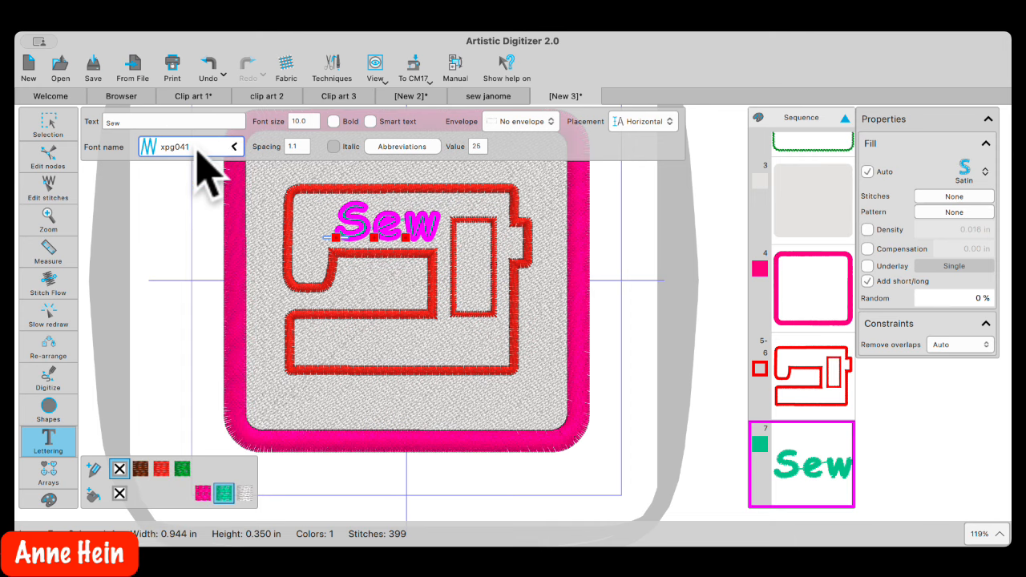
key("Down")
key("Down")
key("Up")
key("Up")
key("Up")
key("Up")
key("Down")
key("Down")
key("Down")
key("Down")
key("Down")
key("Down")
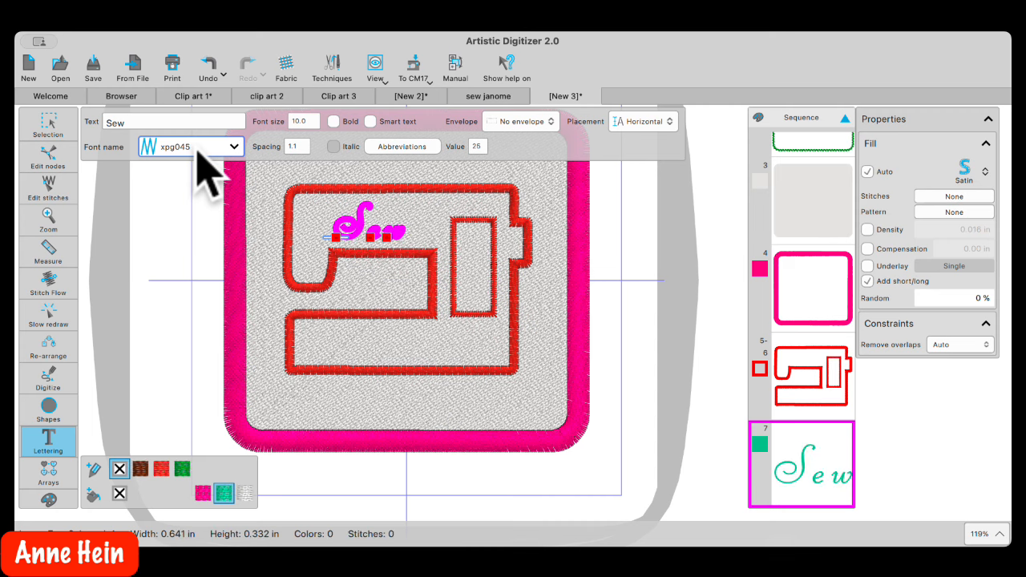
key("Down")
key("Down")
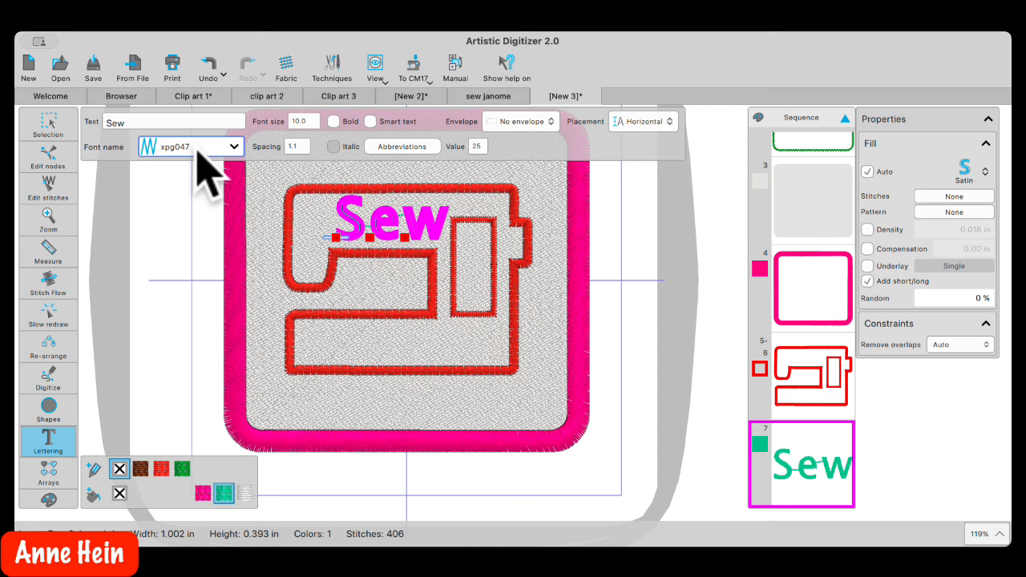
key("Down")
key("Down")
key("Down")
key("Down")
key("Down")
key("Down")
key("Down")
key("Down")
key("Down")
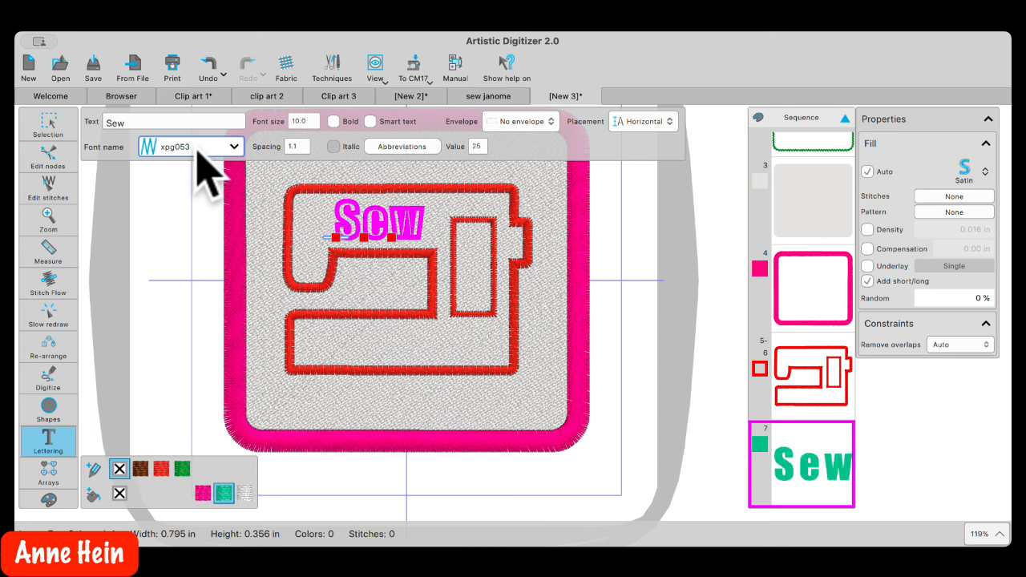
key("Down")
key("Down")
key("Down")
key("Down")
key("Down")
key("Down")
key("Down")
key("Down")
key("Down")
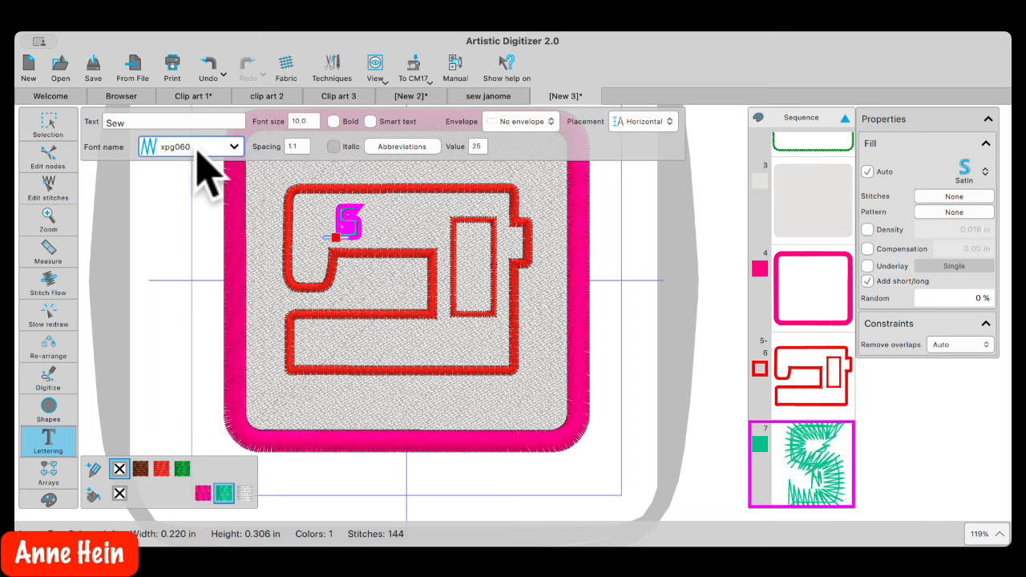
key("Up")
key("Up")
key("Up")
key("Up")
key("Up")
key("Up")
key("Up")
key("Up")
key("Up")
key("Up")
key("Up")
key("Up")
key("Up")
key("Up")
key("Up")
key("Up")
key("Up")
key("Up")
key("Up")
key("Up")
key("Up")
key("Up")
key("Up")
key("Up")
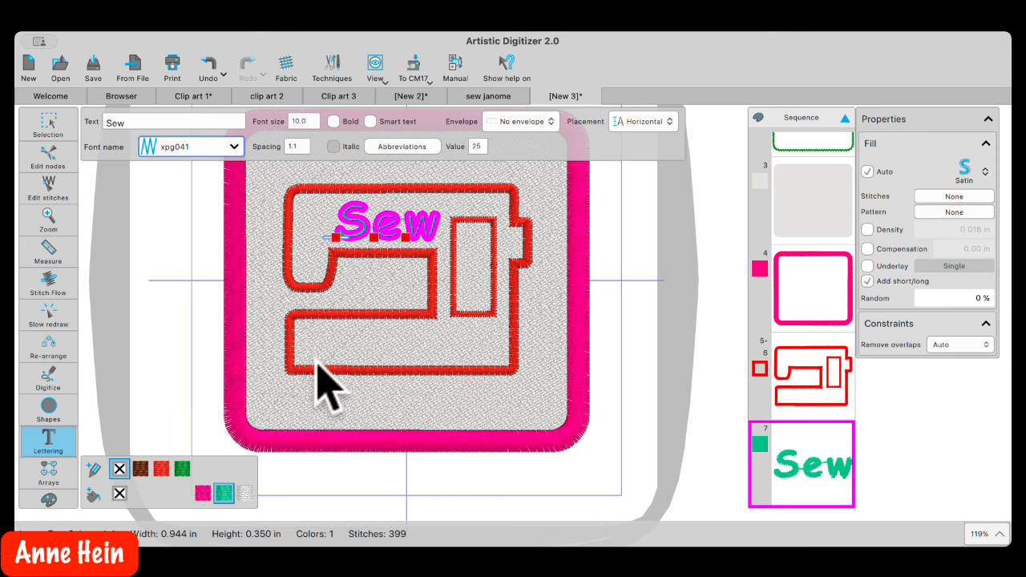
Add green 'Janome' lettering in the machine's lower section and remove its red outline
left_click(324, 356)
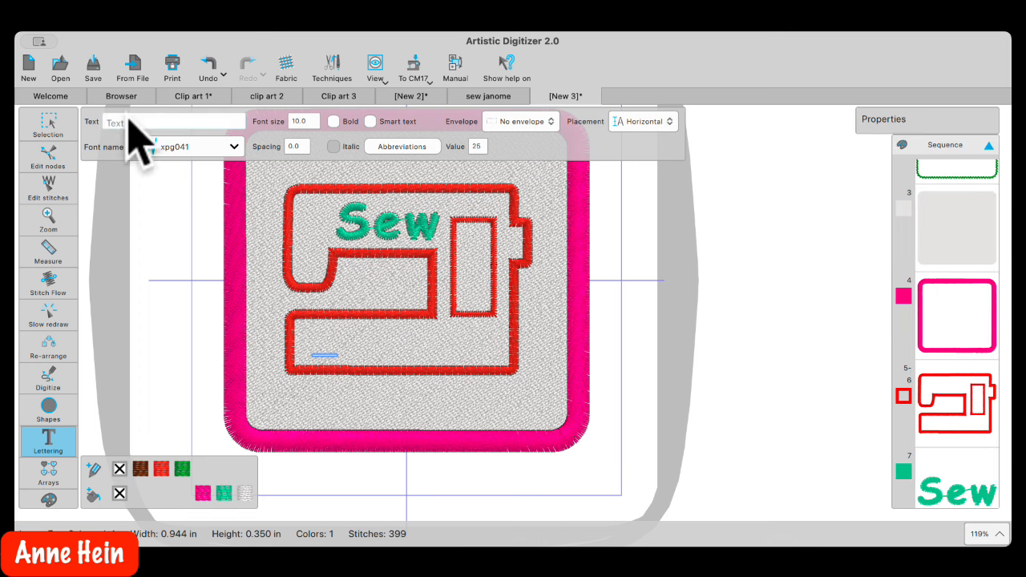
type("Ja")
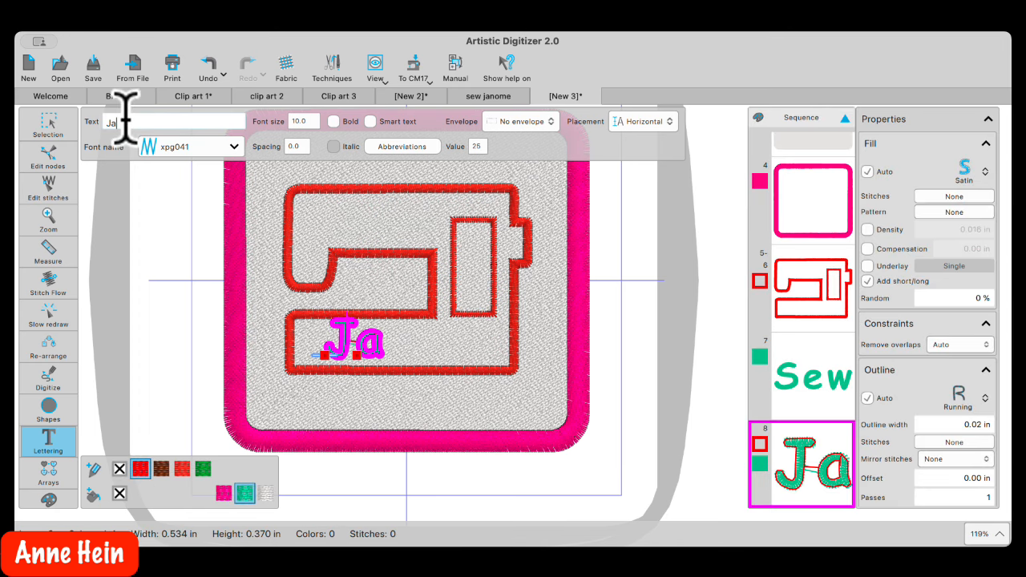
type("nome")
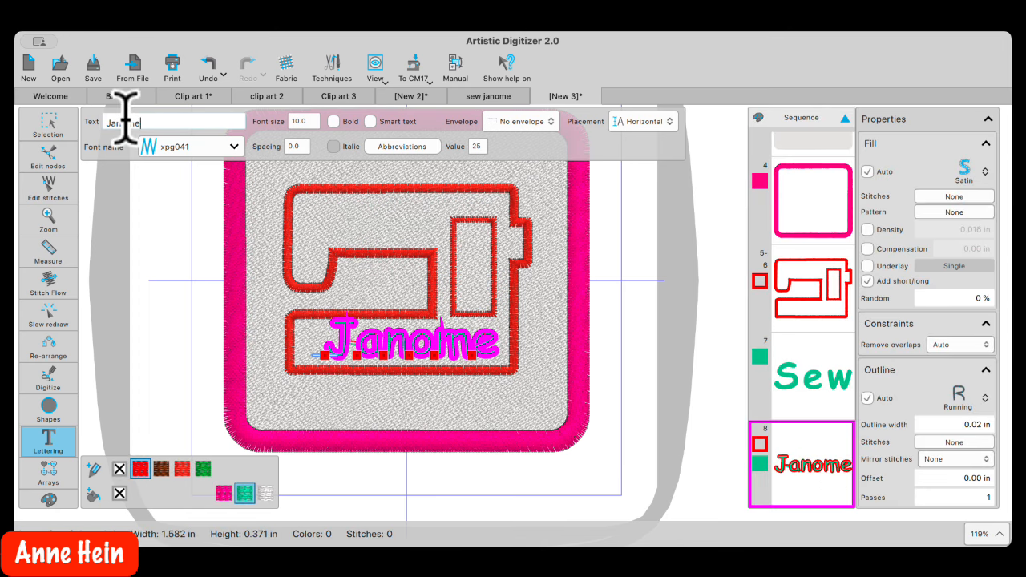
left_click(34, 119)
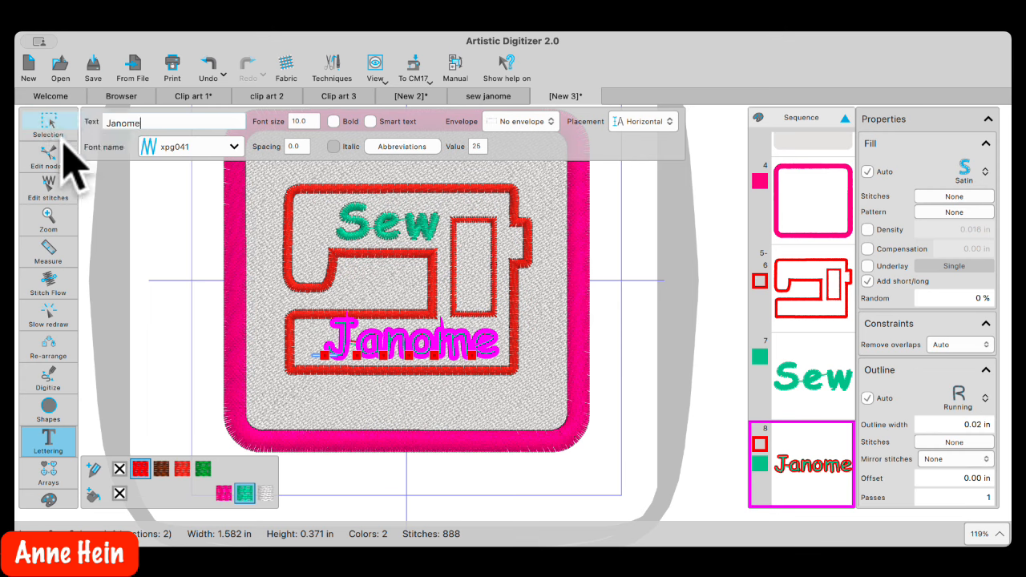
left_click(403, 343)
left_click_drag(403, 343, 394, 345)
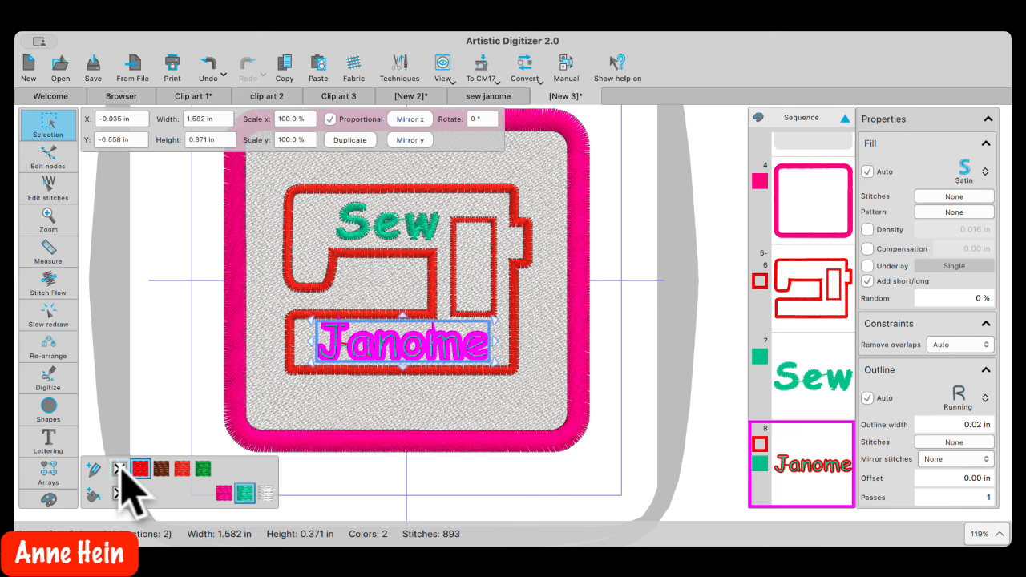
left_click(119, 469)
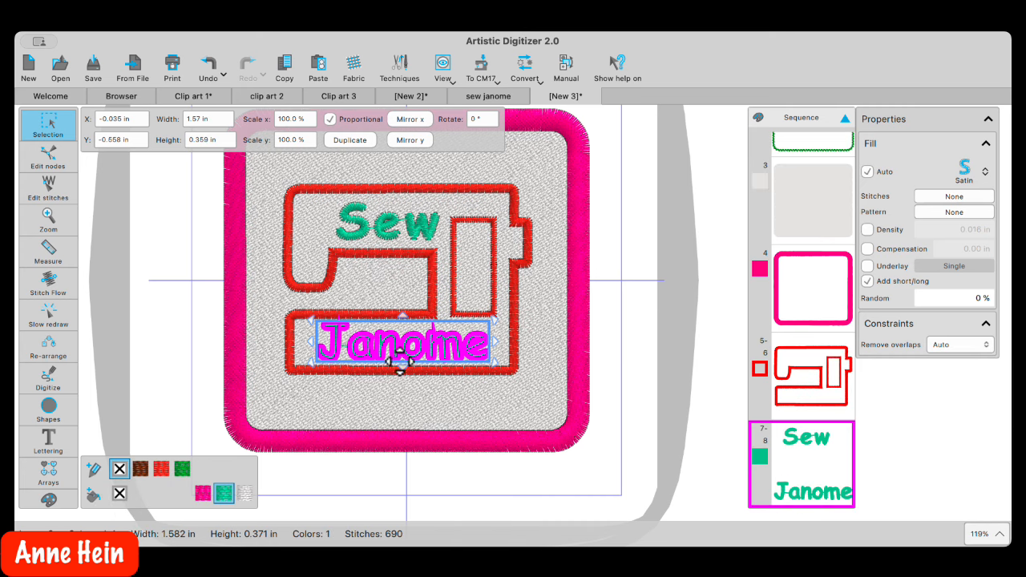
left_click(424, 416)
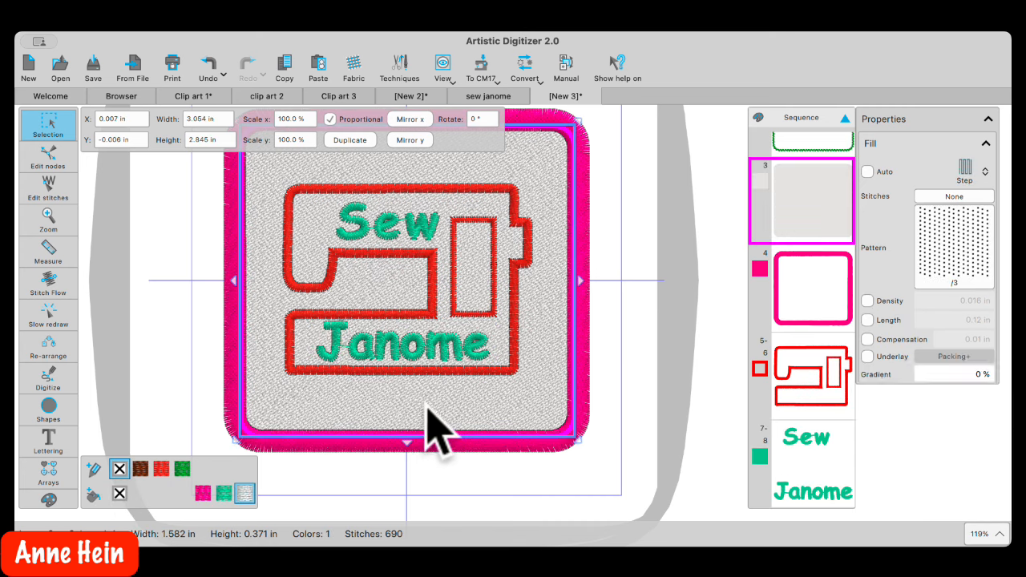
Increase the Spacing value of the 'Janome' lettering so the word spans about 1.7 in
scroll(435, 355, "up", 5)
scroll(434, 343, "up", 3)
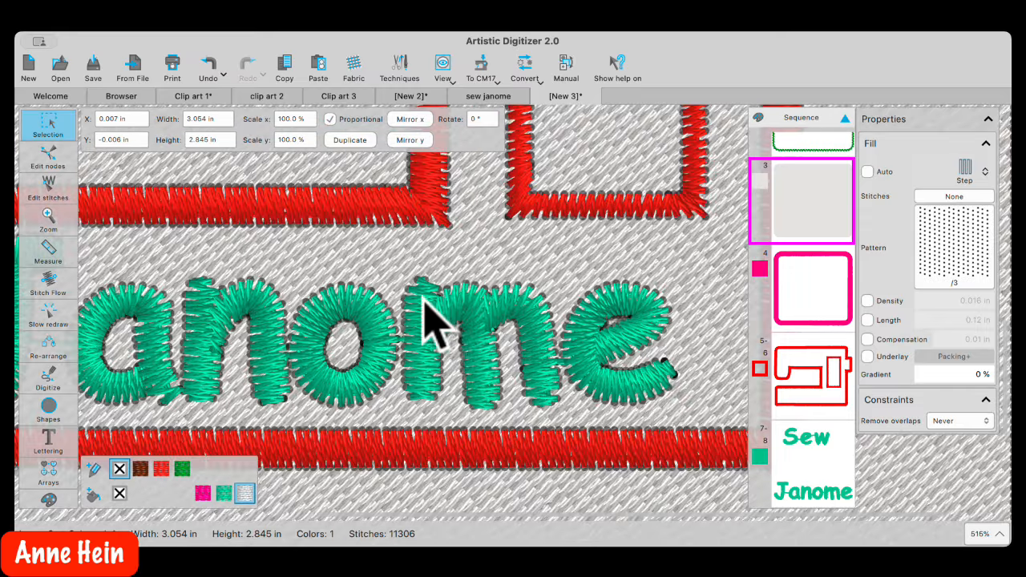
scroll(423, 392, "down", 4)
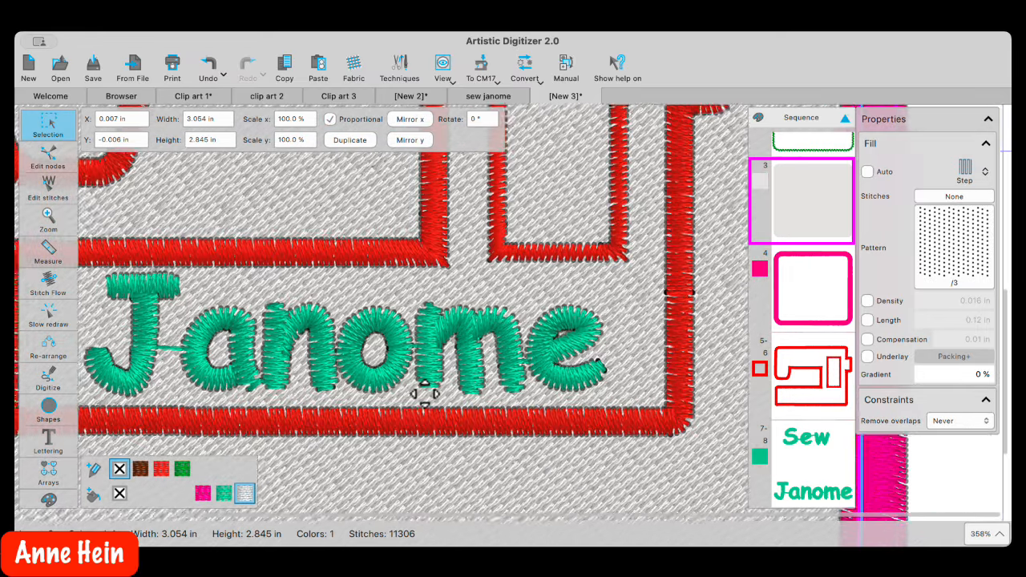
scroll(436, 355, "down", 1)
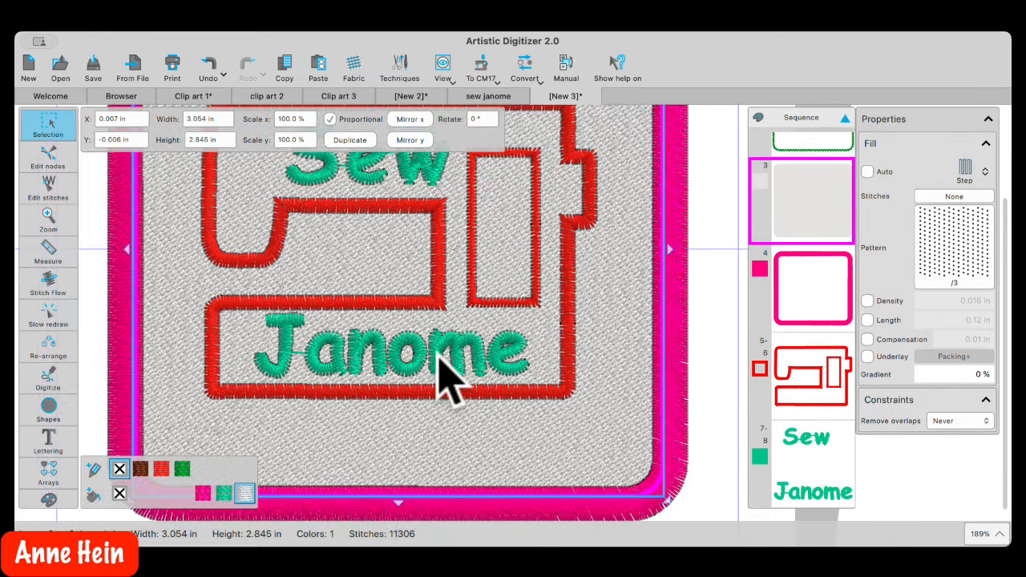
left_click(437, 347)
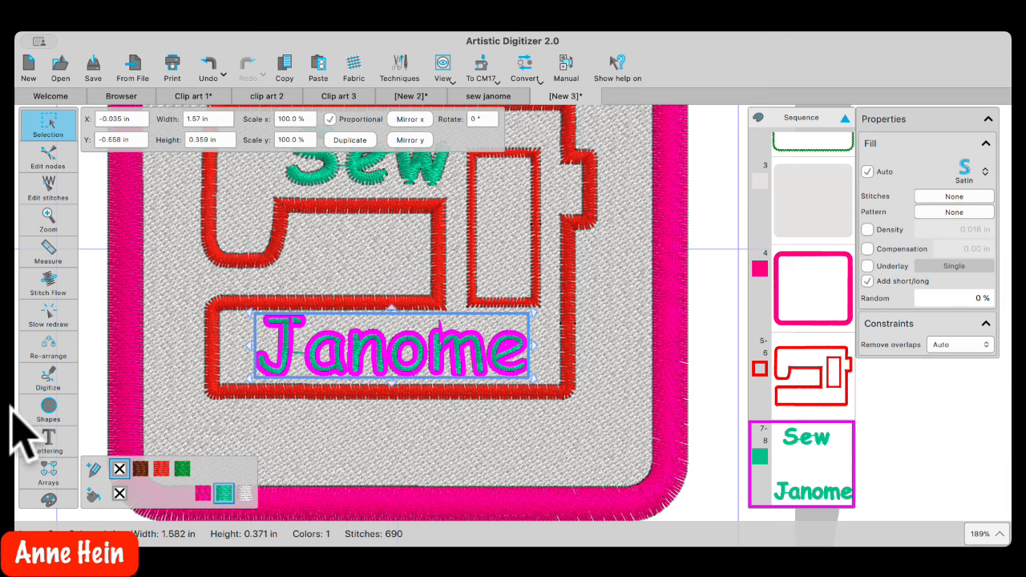
mouse_move(58, 447)
left_click(85, 437)
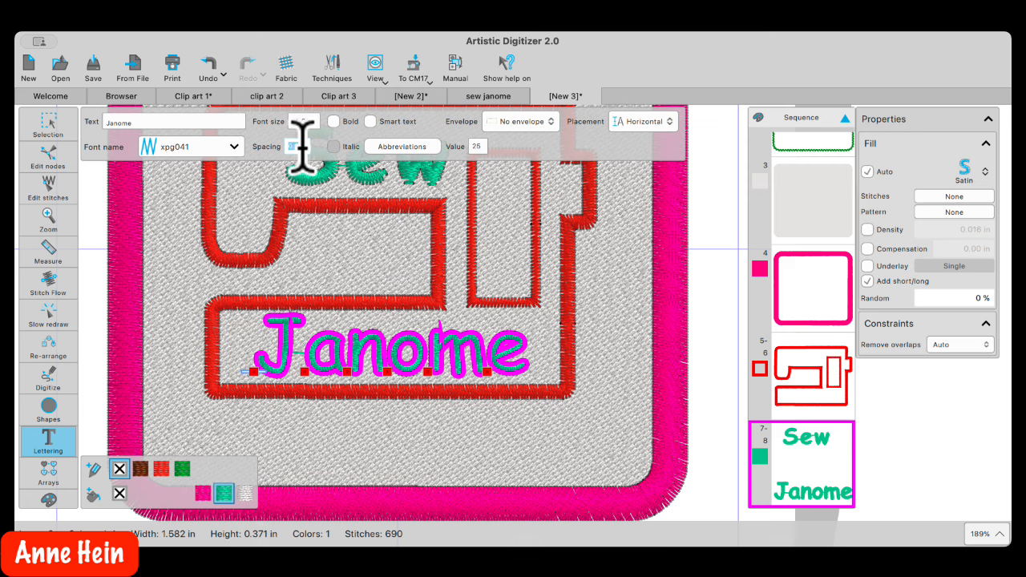
key("Up")
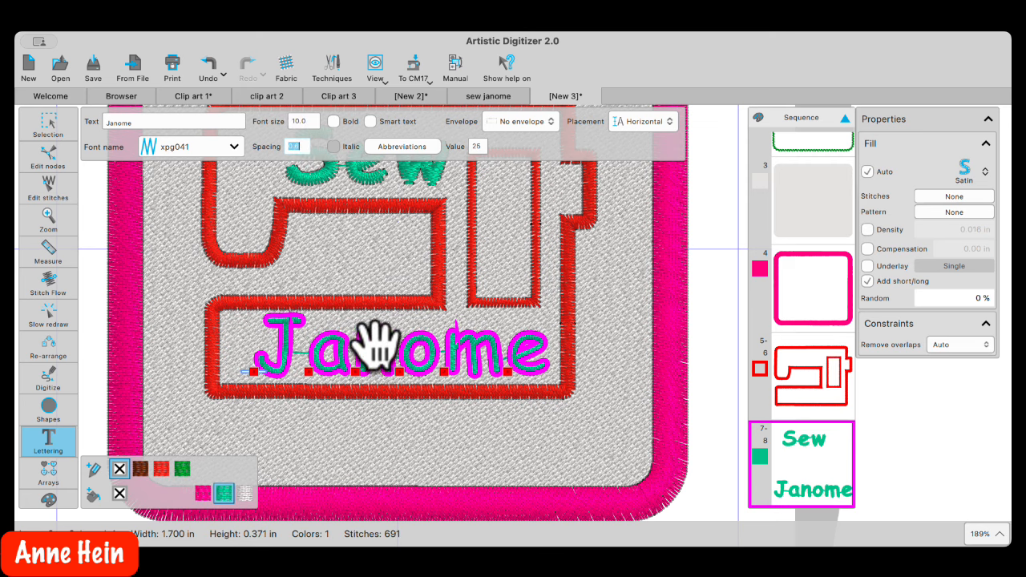
left_click(44, 124)
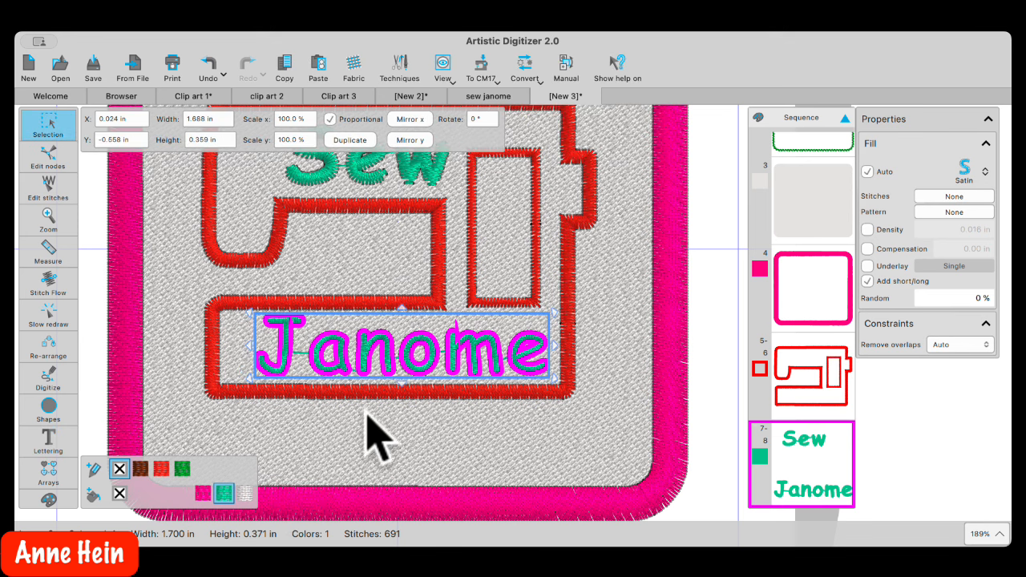
left_click(383, 434)
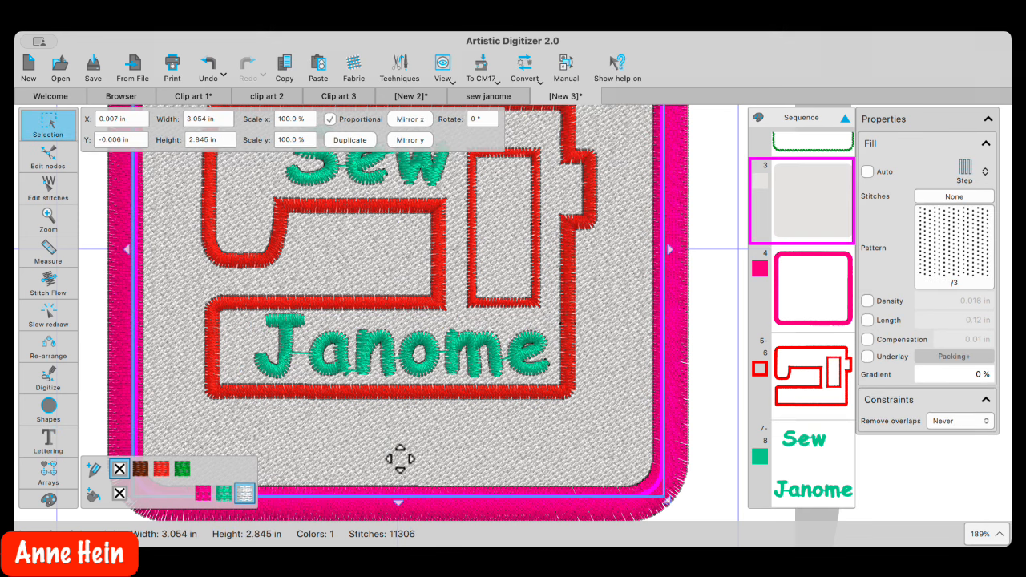
scroll(414, 341, "down", 5)
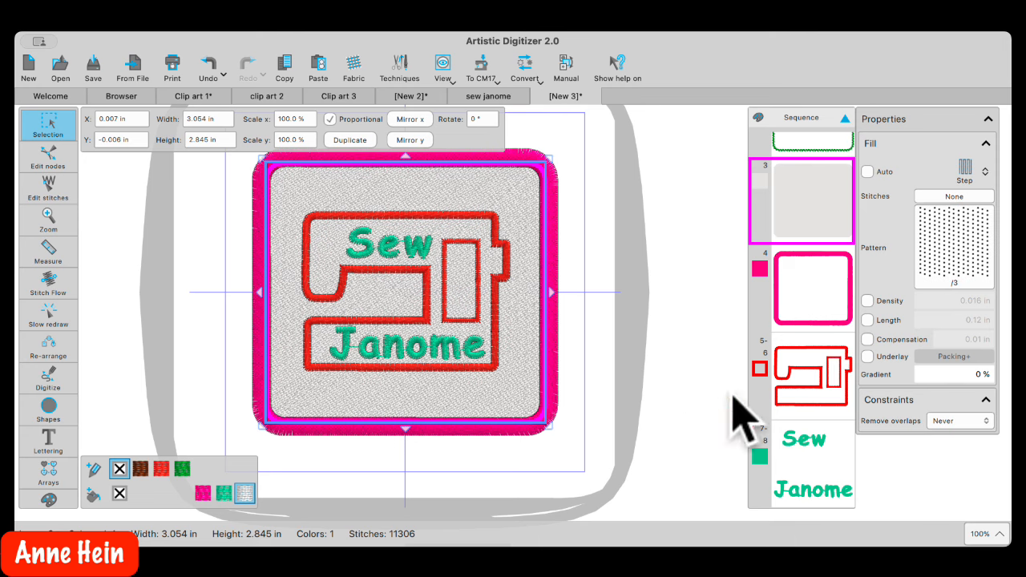
Move the pink border from position 4 to the end of the stitch sequence
left_click(804, 284)
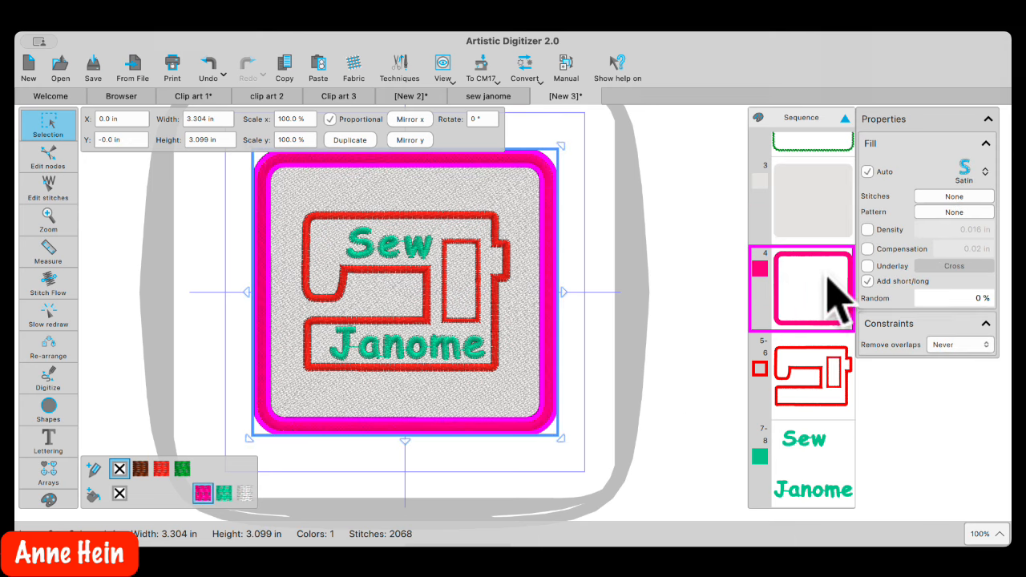
left_click_drag(816, 282, 785, 442)
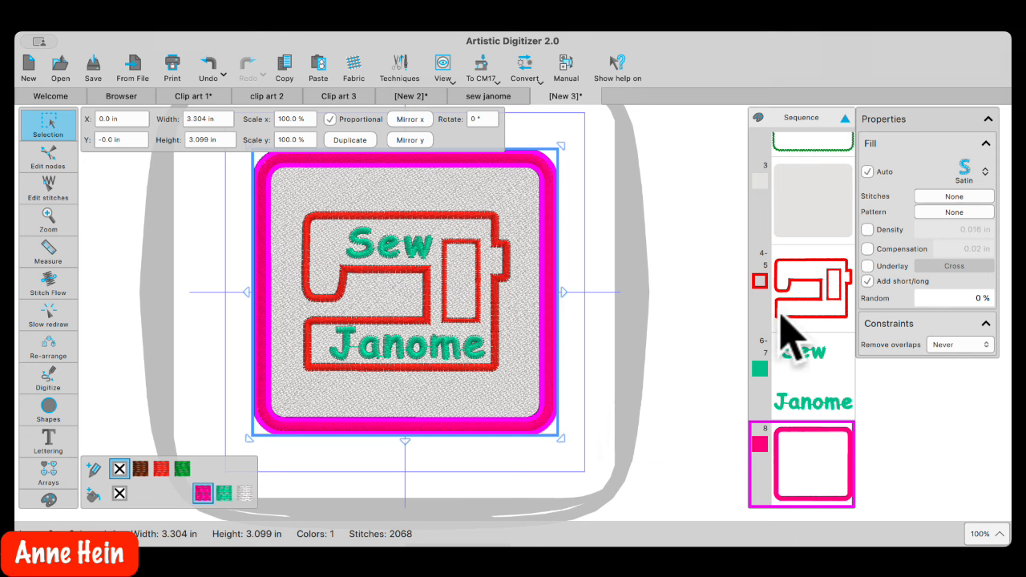
scroll(809, 320, "up", 5)
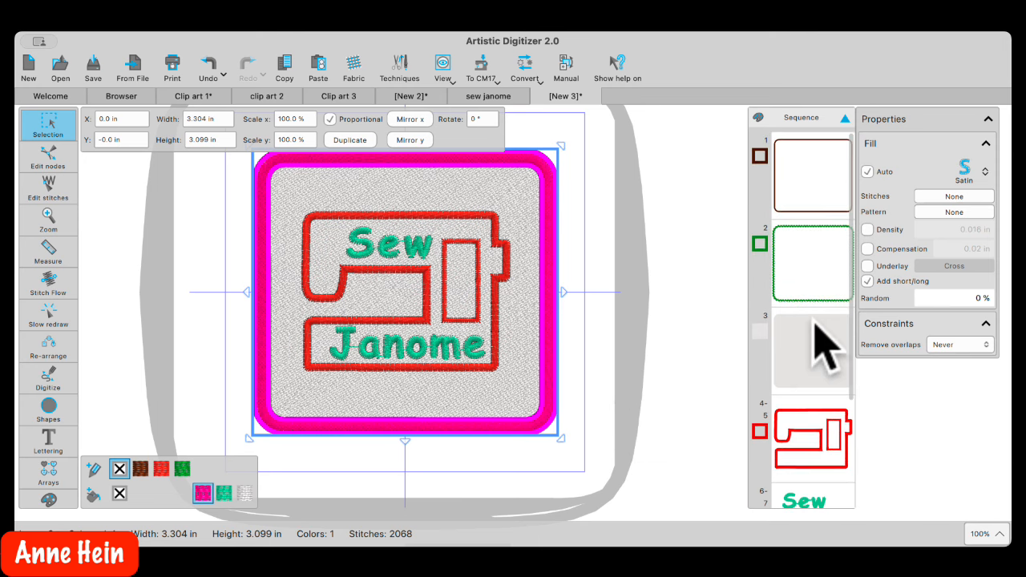
Duplicate the green outline and recolour the copy 230 Bright Blue
left_click(817, 274)
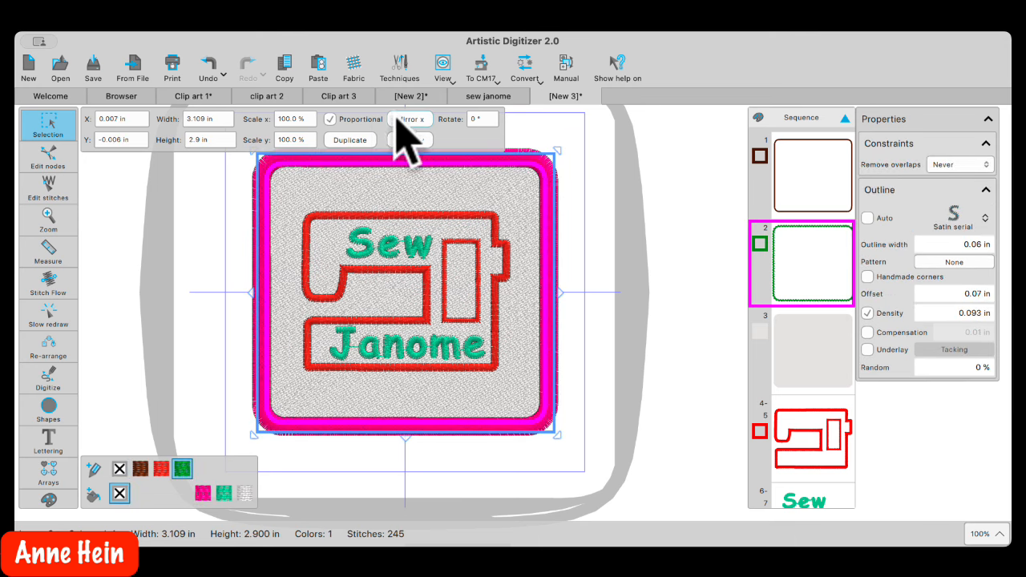
left_click(285, 64)
left_click(319, 64)
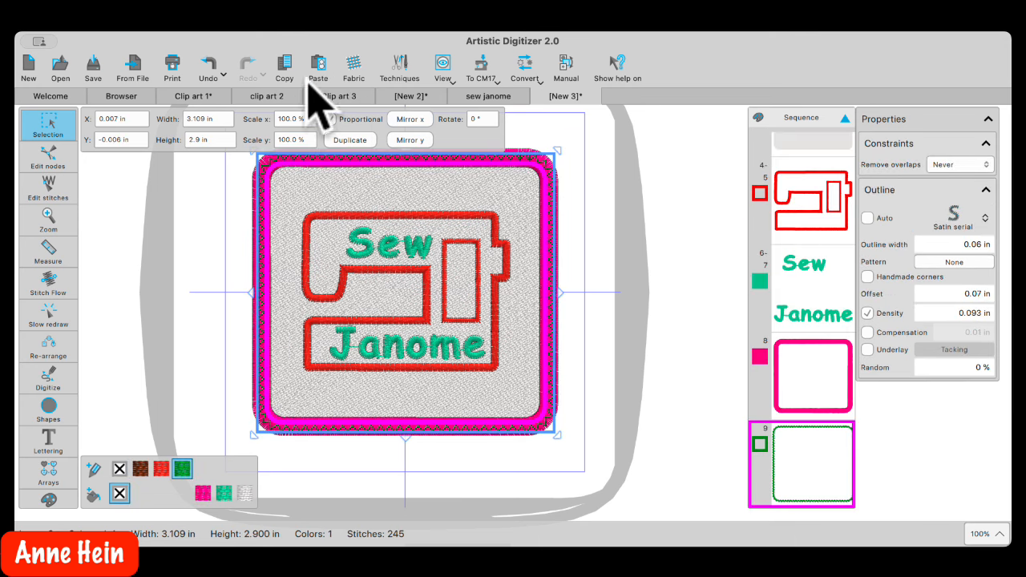
left_click(94, 468)
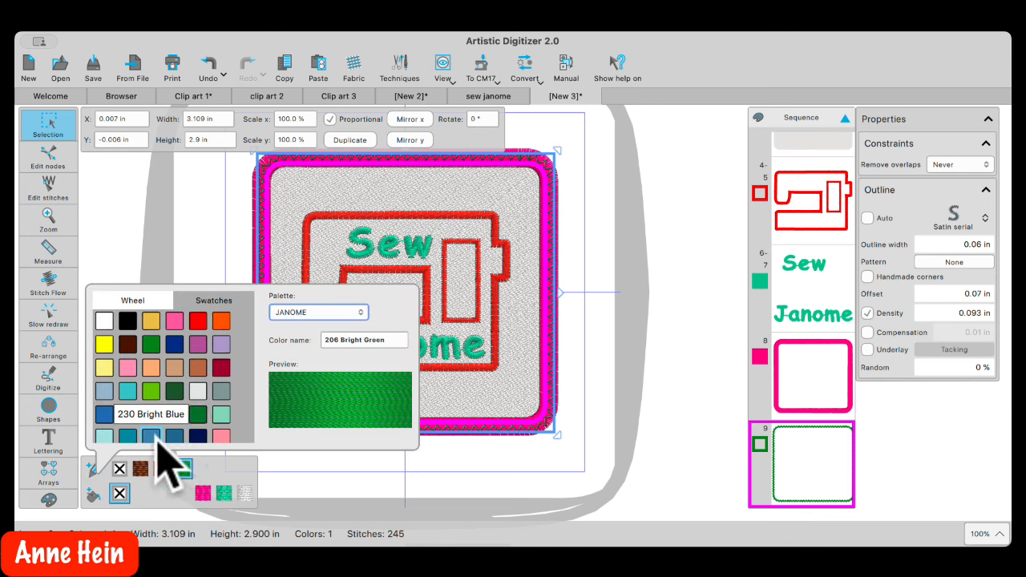
left_click(156, 439)
scroll(155, 438, "down", 2)
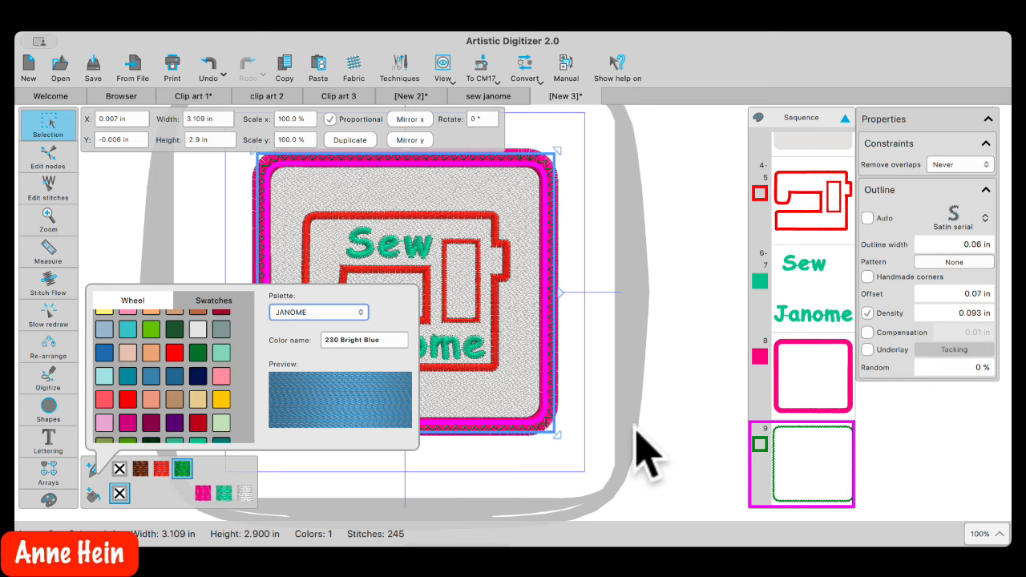
left_click(662, 452)
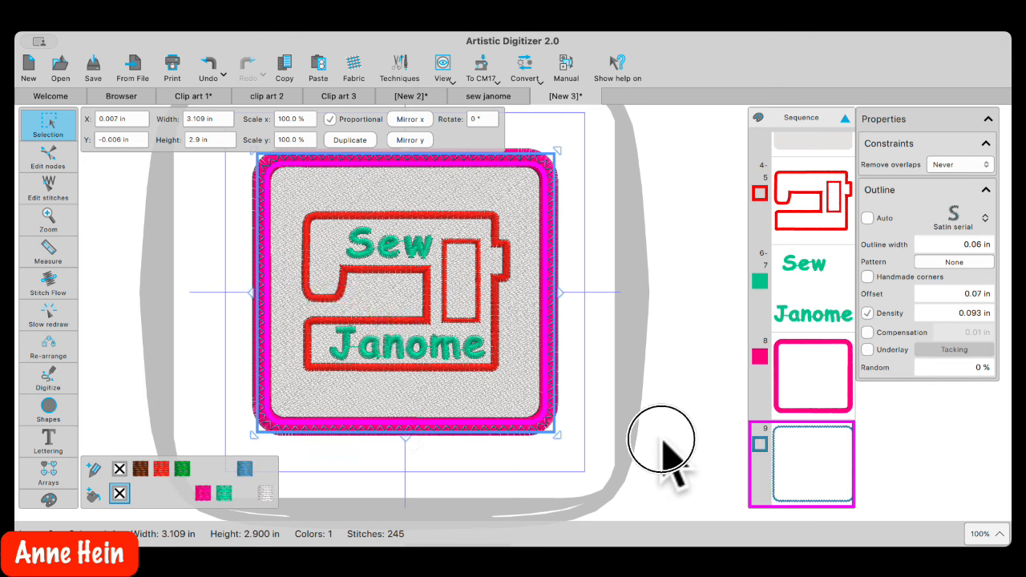
Reorder the blue outline copy so it stitches just before the pink border
scroll(805, 413, "up", 5)
scroll(809, 433, "down", 5)
left_click_drag(811, 449, 825, 371)
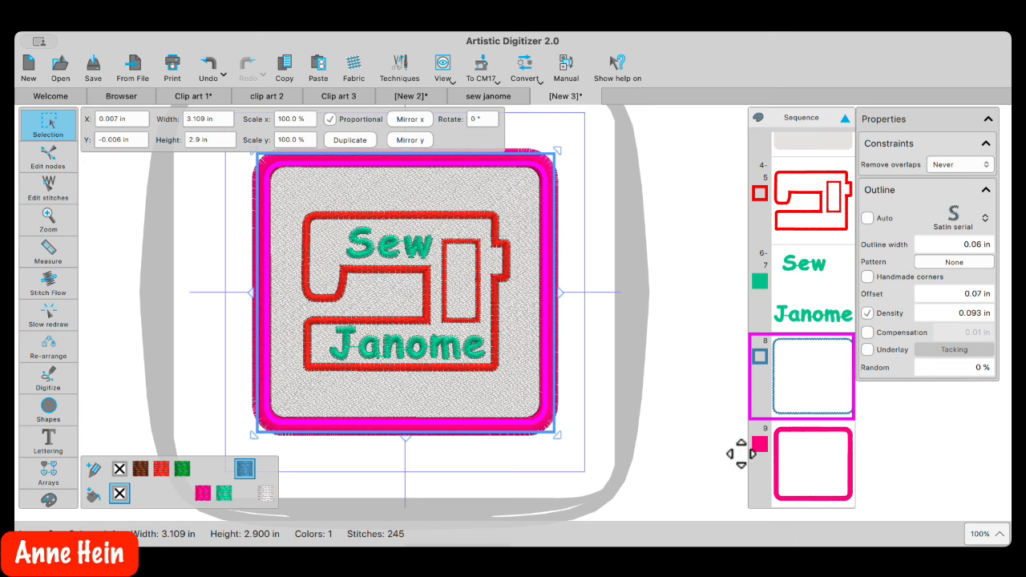
left_click(797, 485)
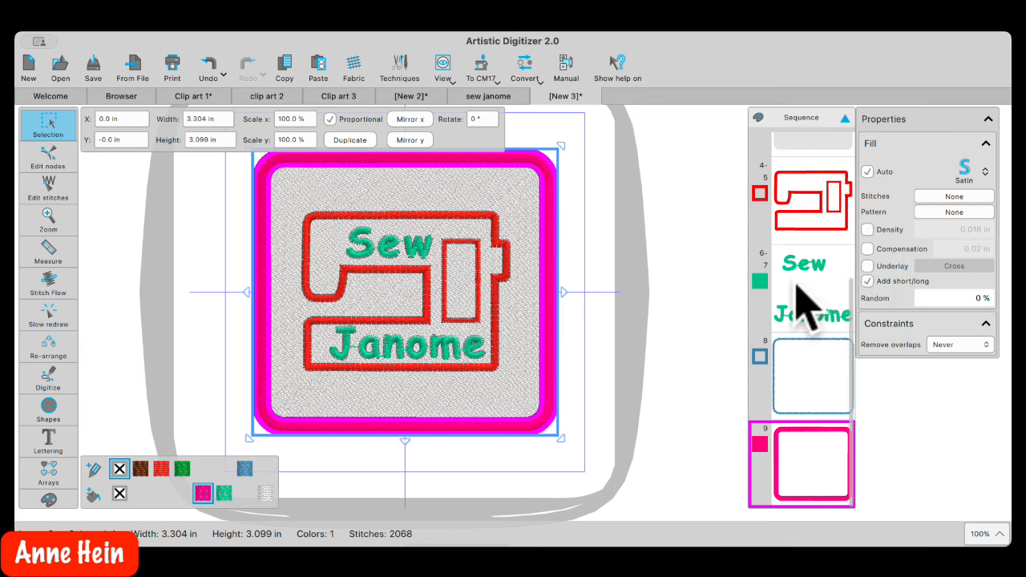
left_click(509, 462)
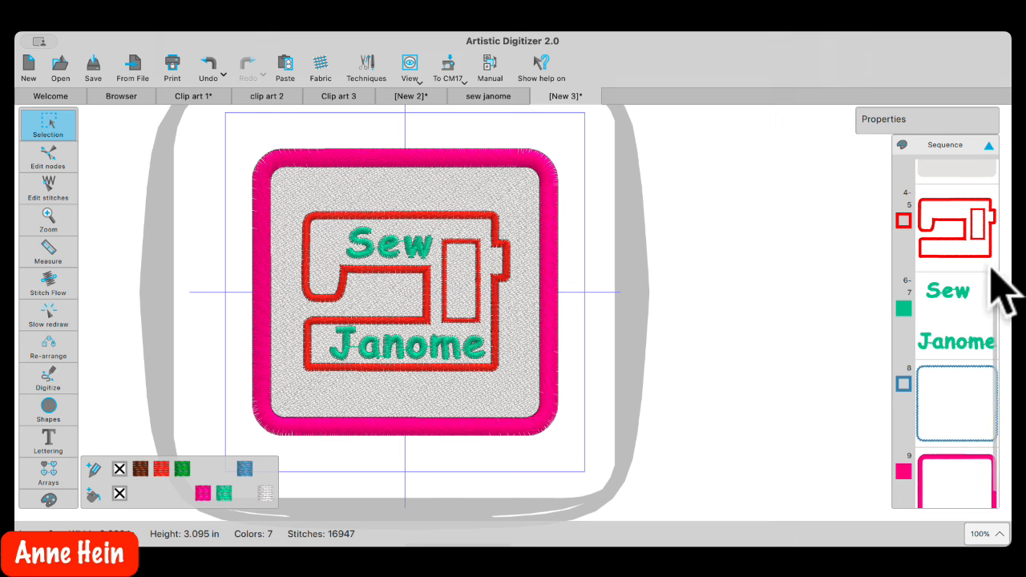
scroll(991, 270, "up", 5)
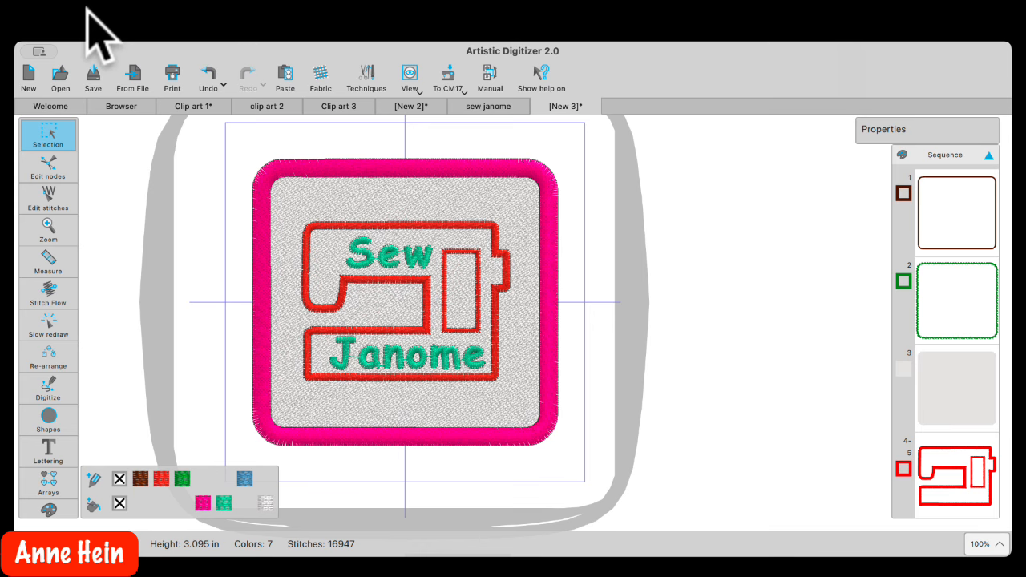
Open the Save design as dialog for [New 3] and target the Embroidery folder
left_click(93, 77)
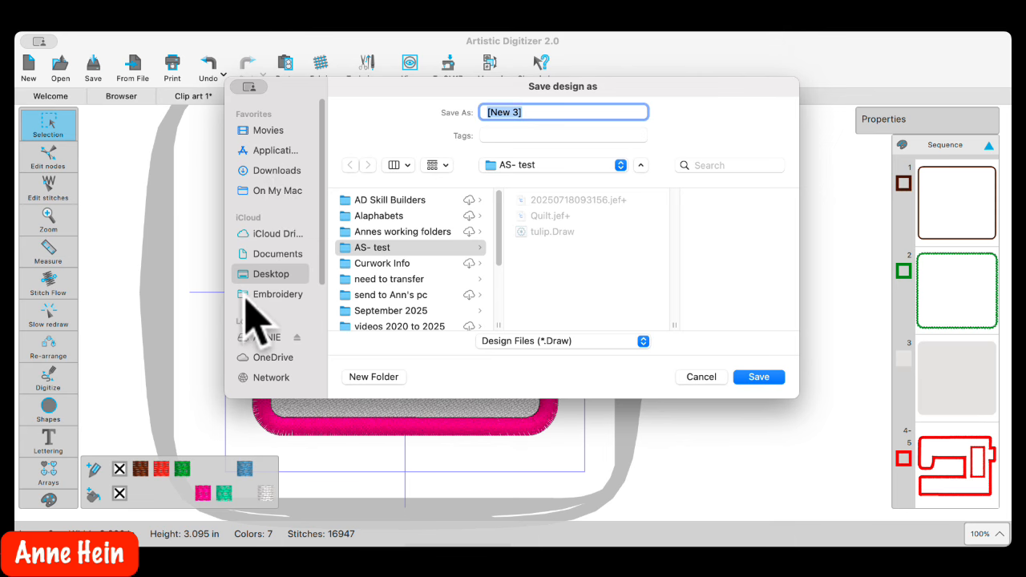
left_click(280, 297)
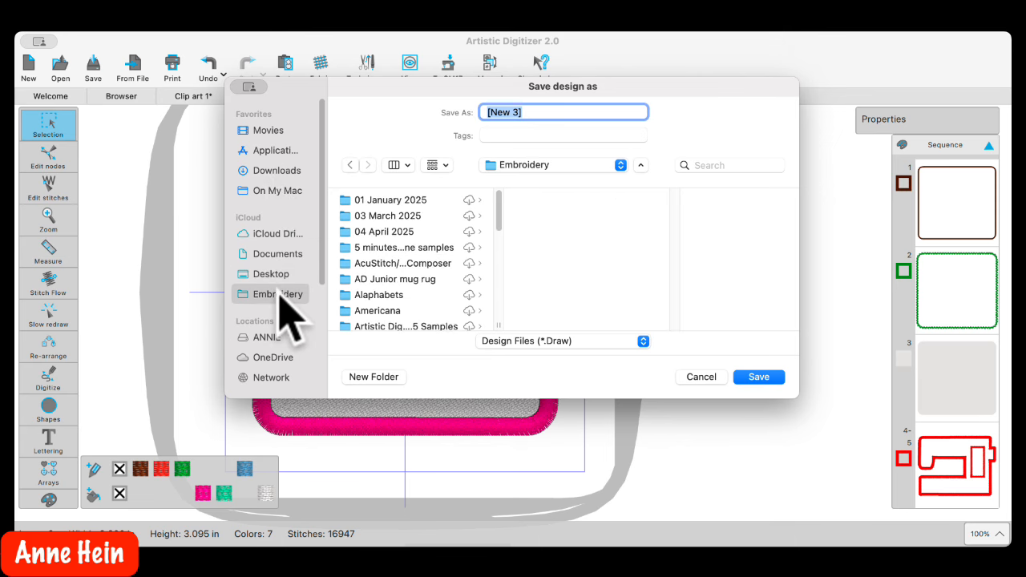
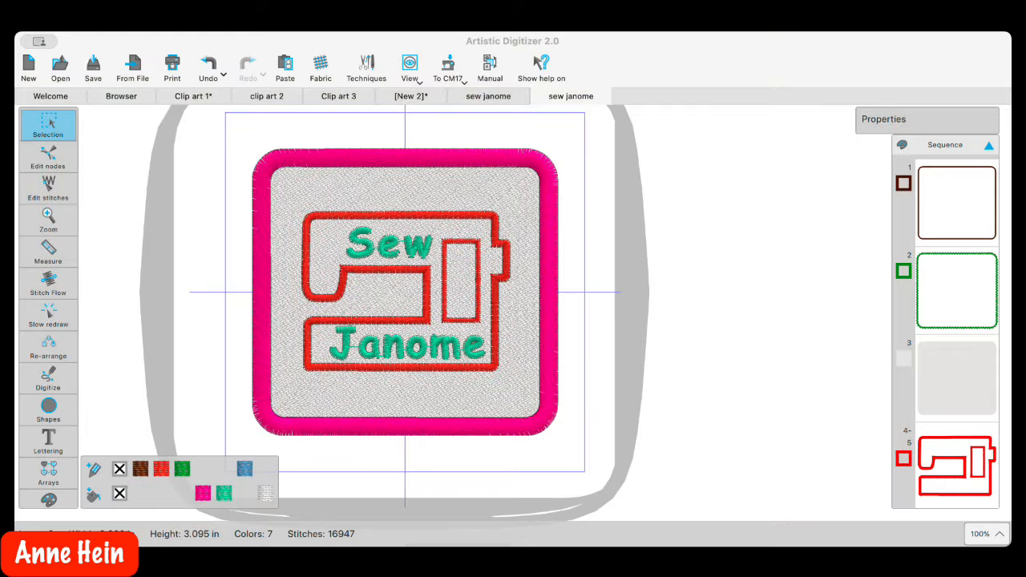
Select the patch's green outline object (Sequence item 2) to show its Outline properties
left_click(644, 435)
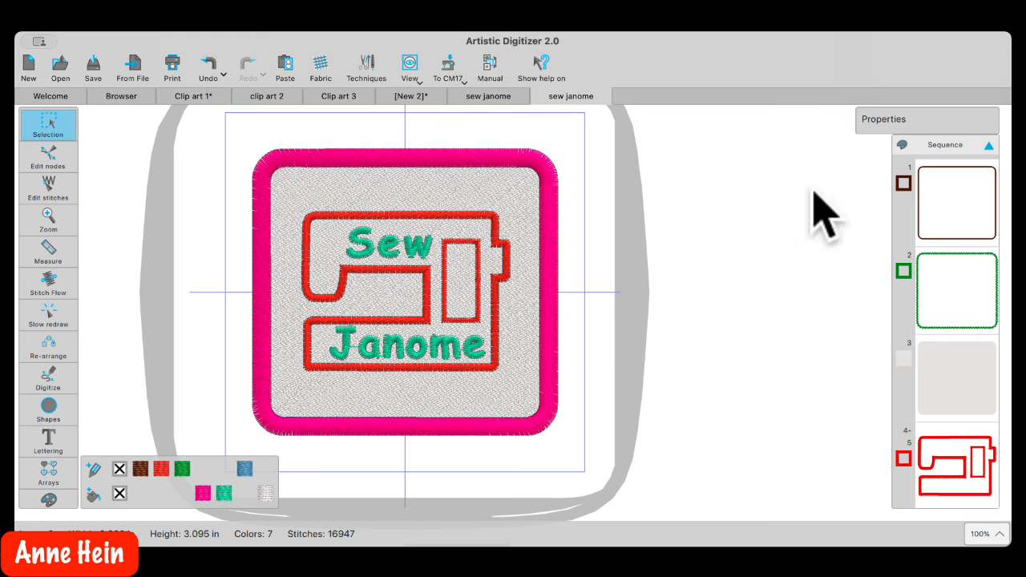
left_click(960, 393)
left_click(814, 270)
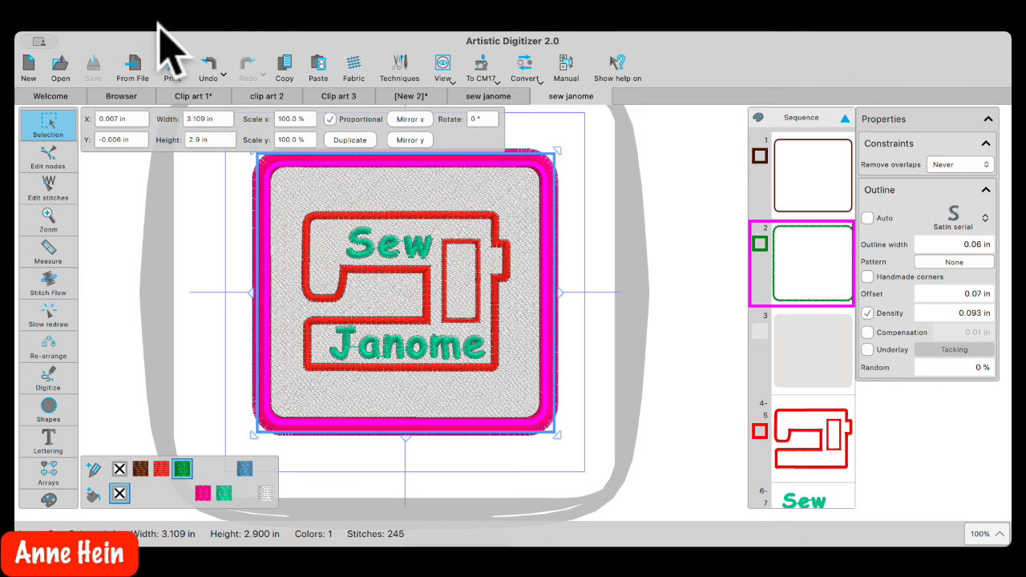
Enable the Cut technique and change the green outline's type from satin serial to Cut
left_click(403, 68)
left_click(302, 129)
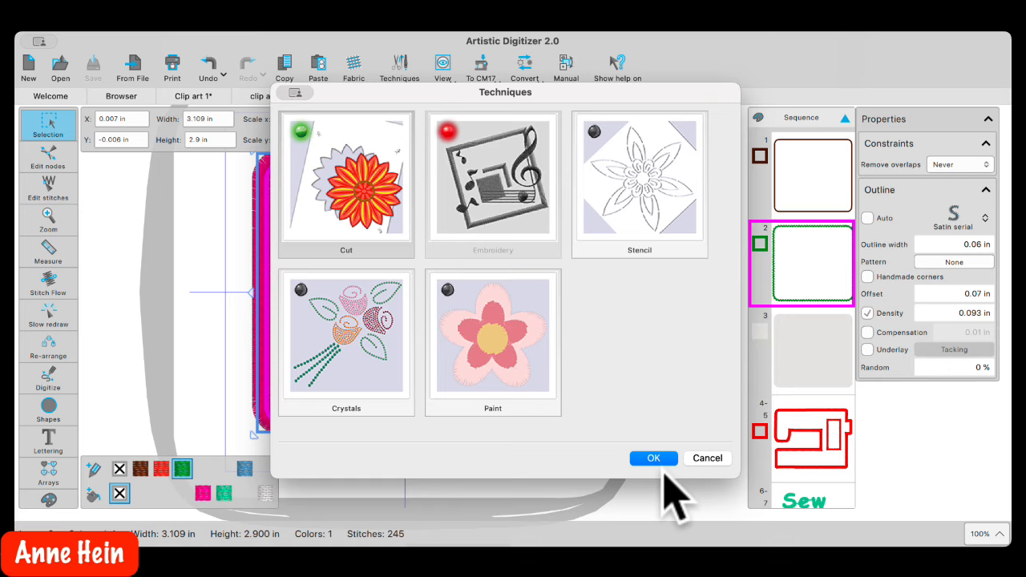
left_click(653, 458)
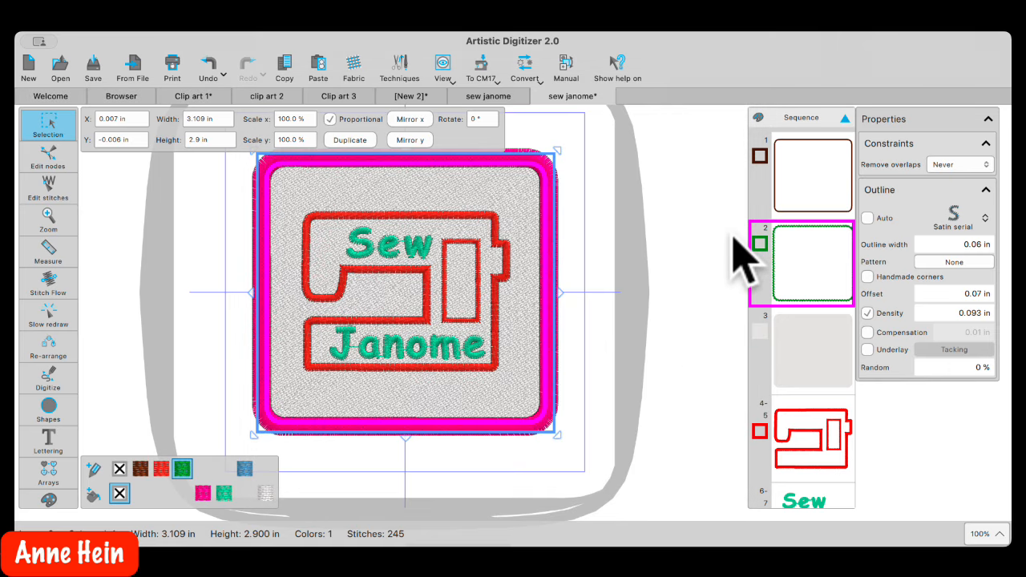
left_click(984, 218)
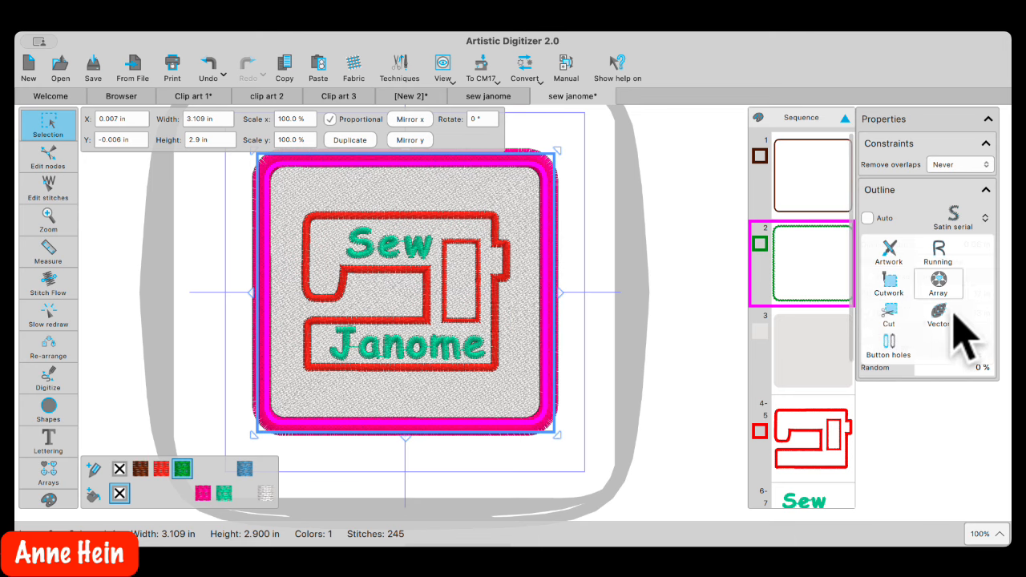
left_click(890, 315)
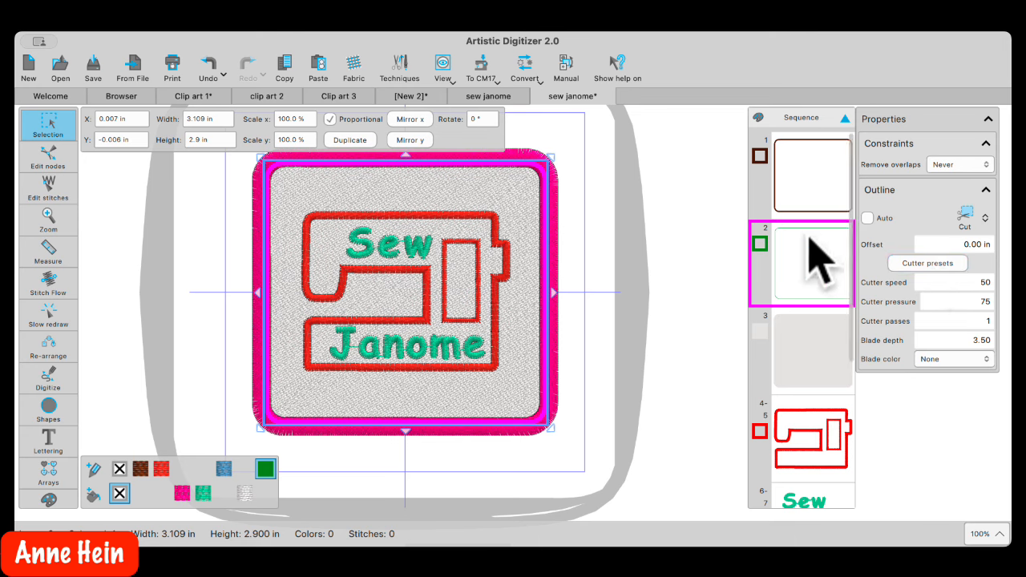
scroll(836, 425, "down", 5)
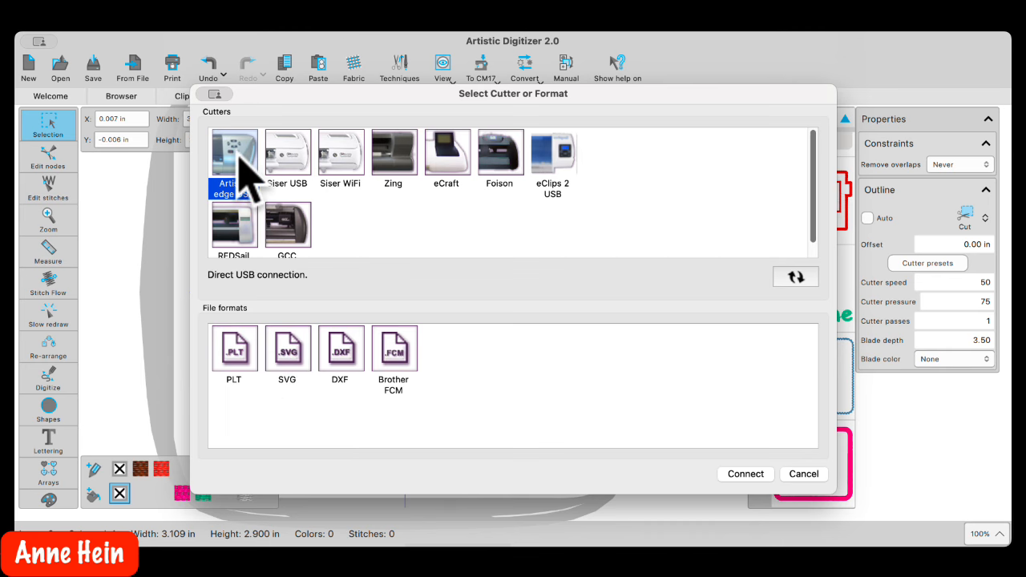
left_click(744, 474)
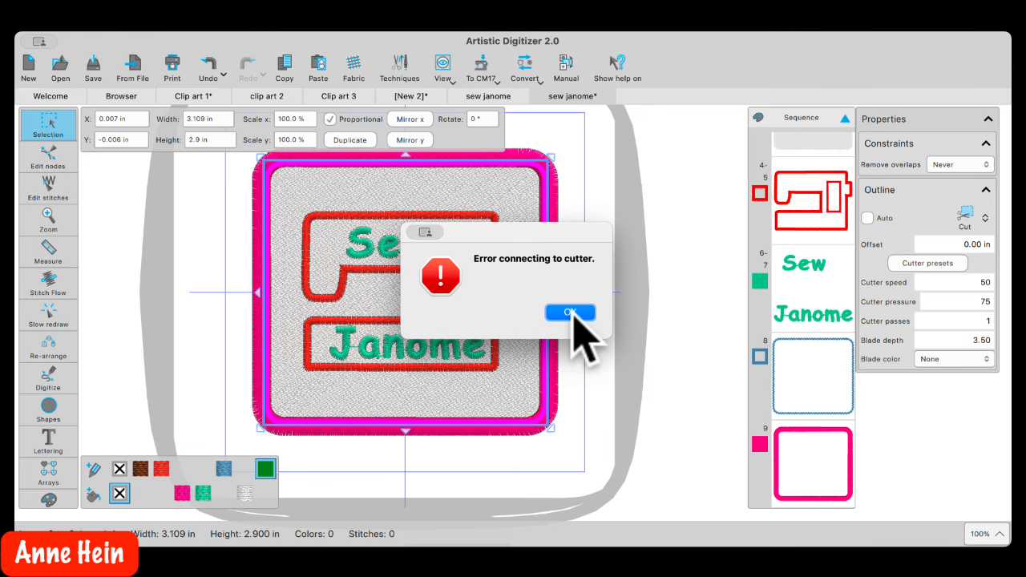
left_click(572, 313)
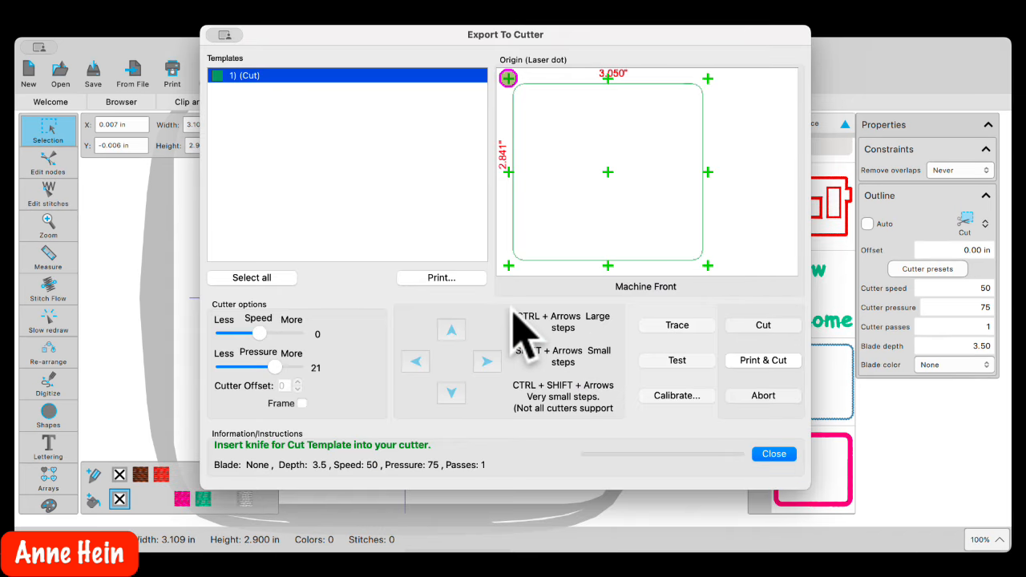
left_click(776, 453)
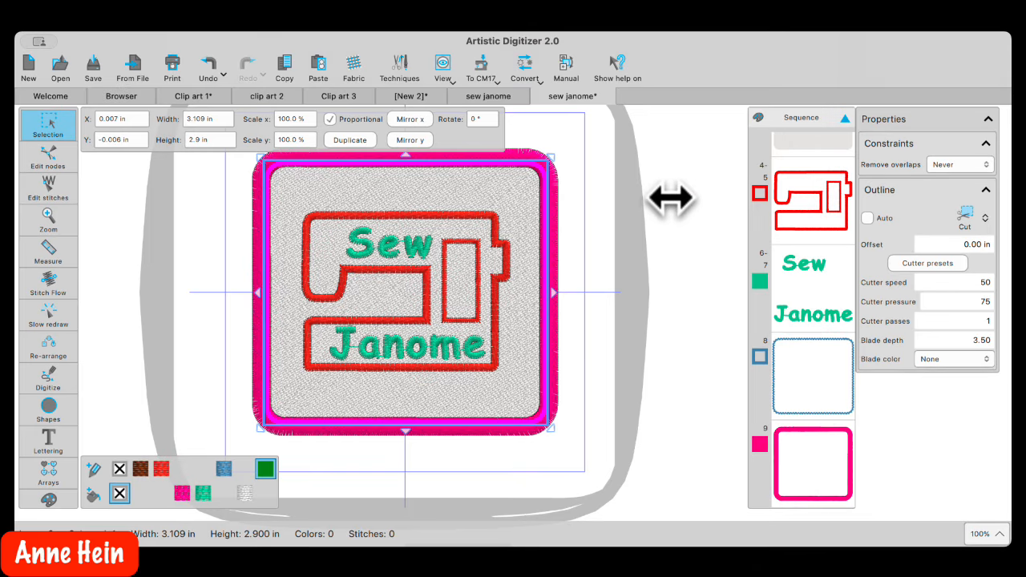
left_click(573, 160)
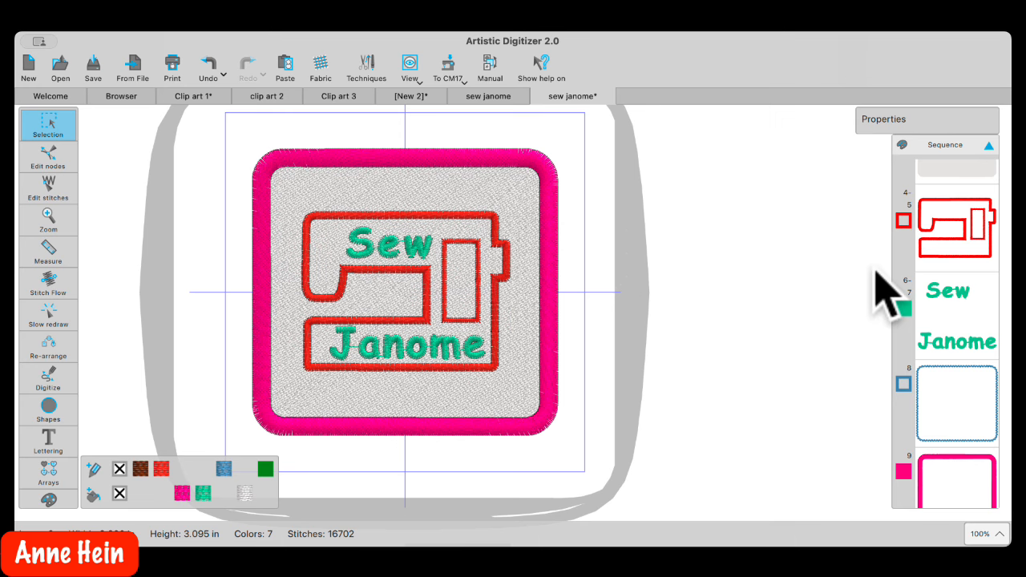
Compare the grey fill and green outline objects by selecting each in turn
scroll(950, 305, "down", 1)
scroll(959, 315, "up", 5)
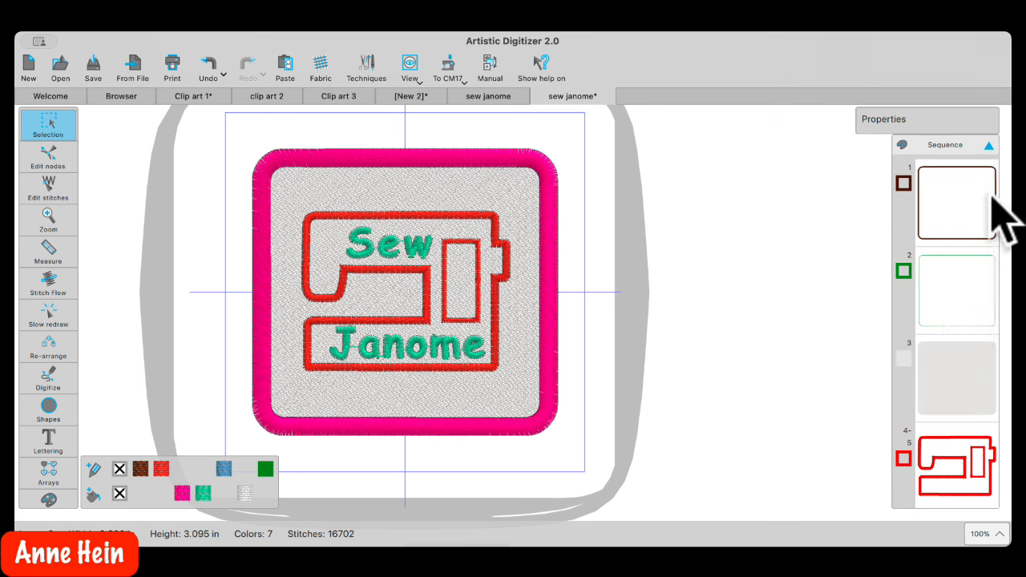
left_click(945, 376)
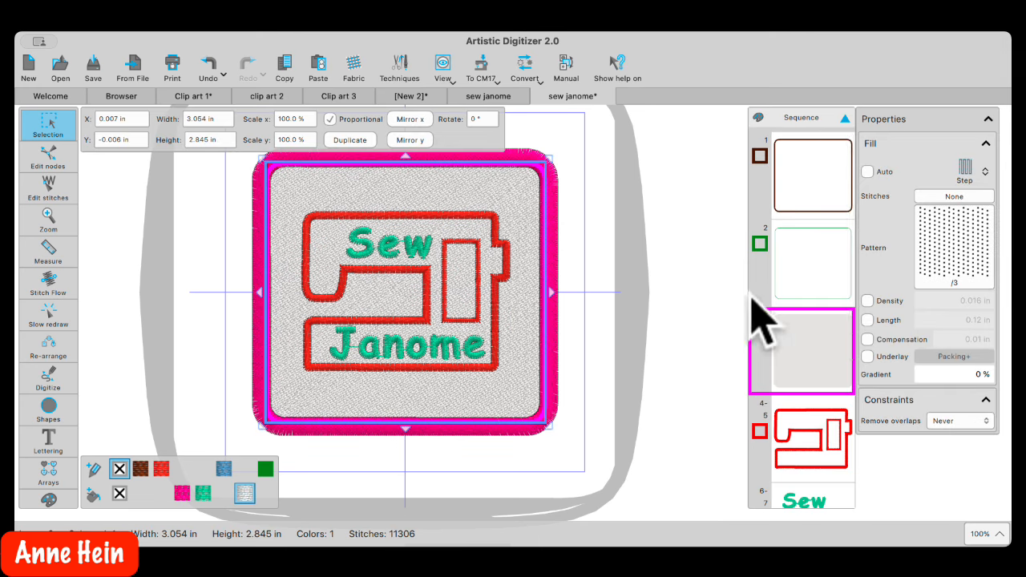
left_click(810, 266)
left_click(821, 340)
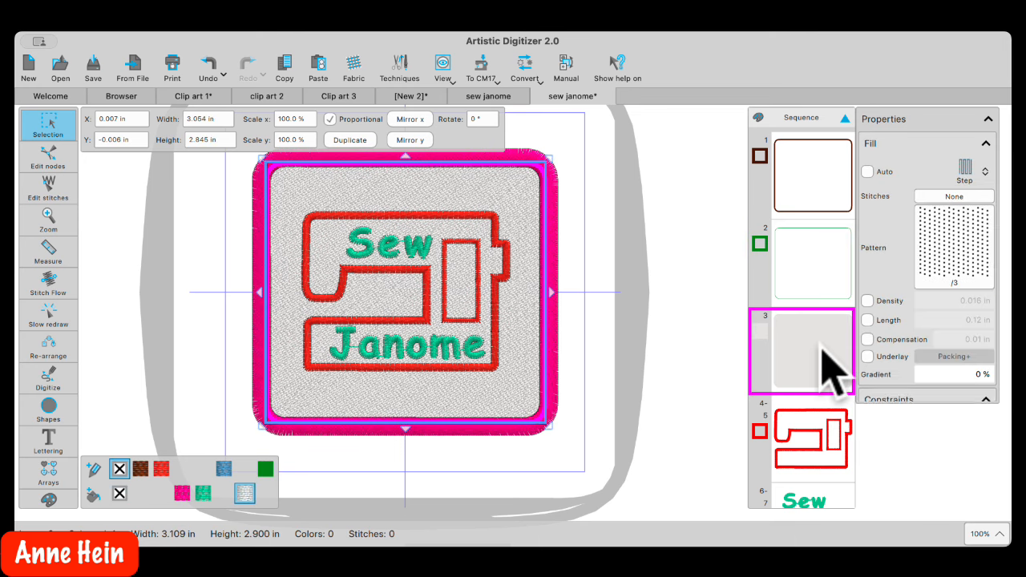
left_click(804, 288)
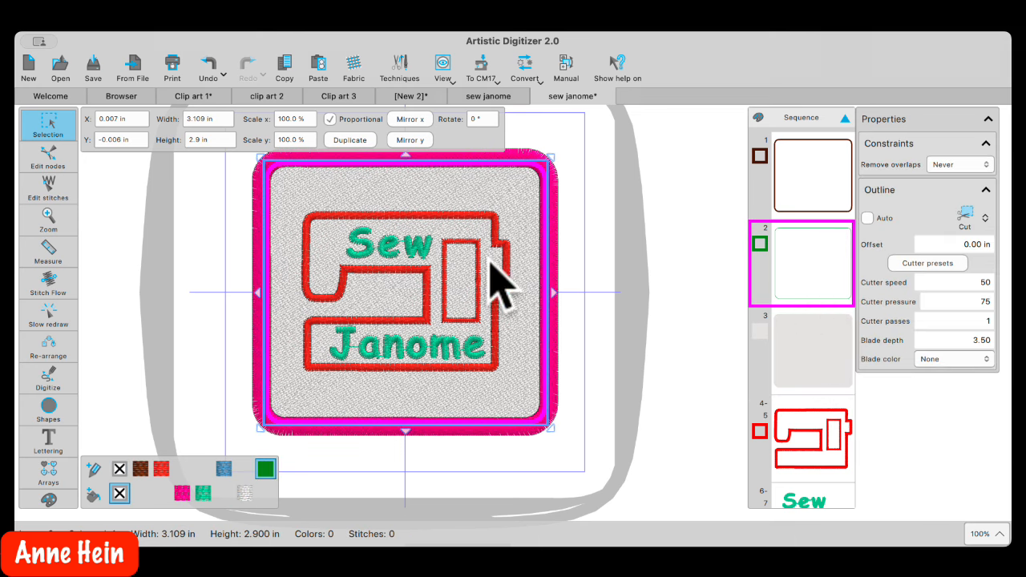
left_click(787, 349)
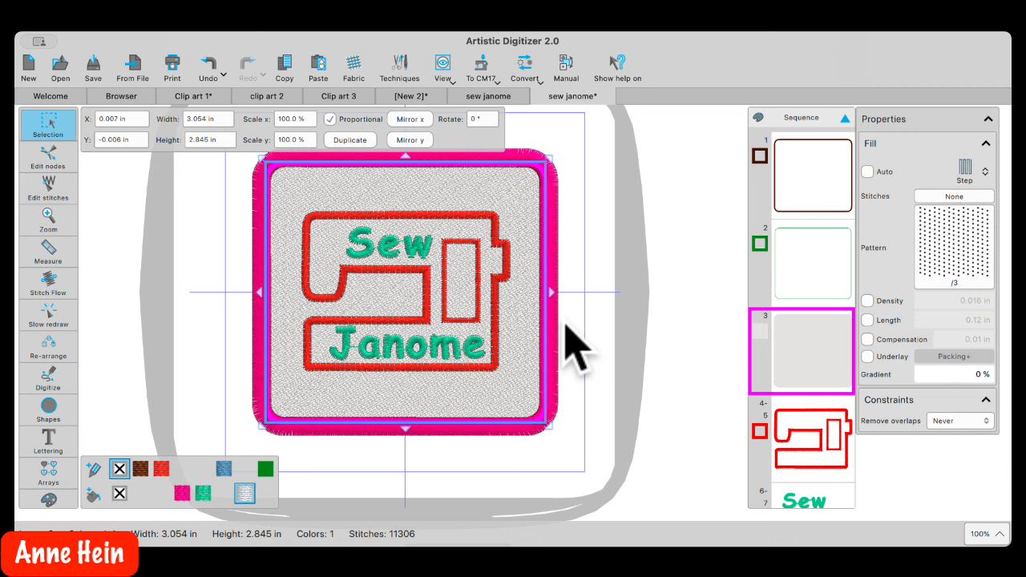
Deselect the design and start a new blank design, [New 4]
left_click(560, 459)
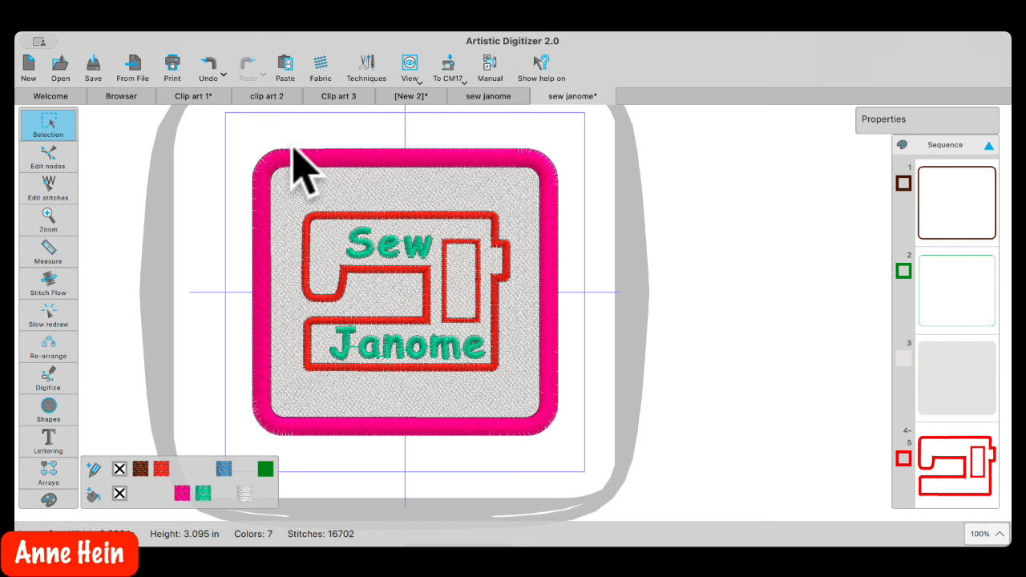
left_click(26, 64)
mouse_move(46, 132)
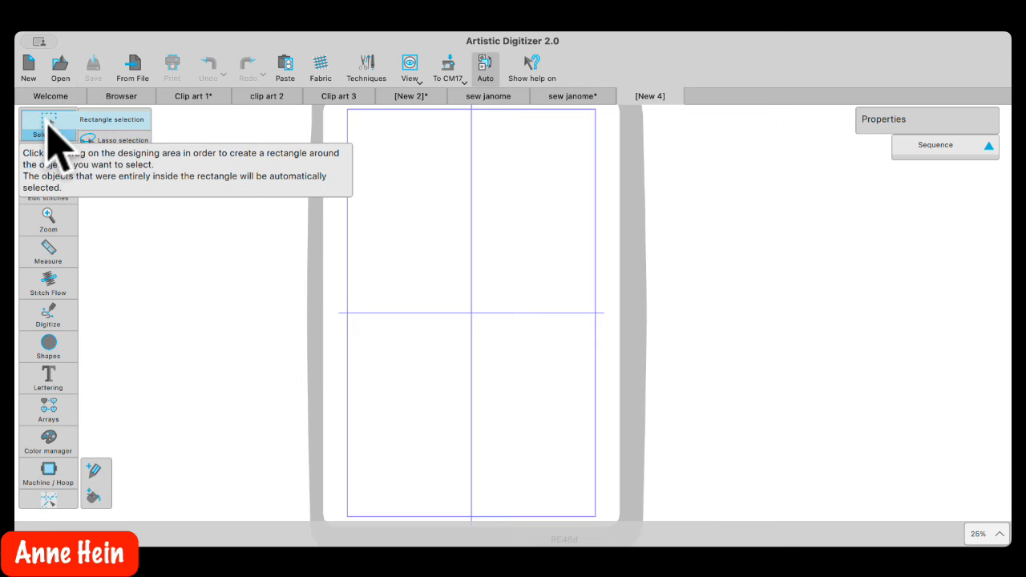